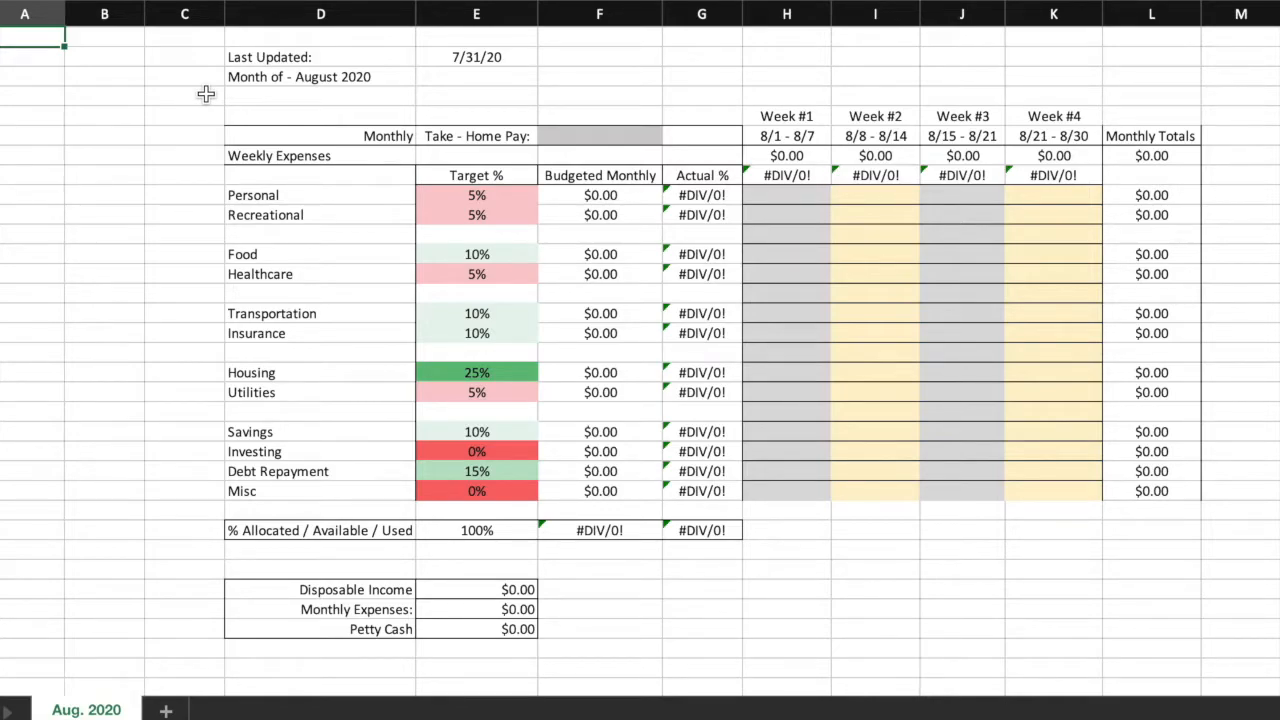
- Review the Budgeted Monthly column, the Monthly Totals column and the Petty Cash amount
drag(623, 197, 610, 498)
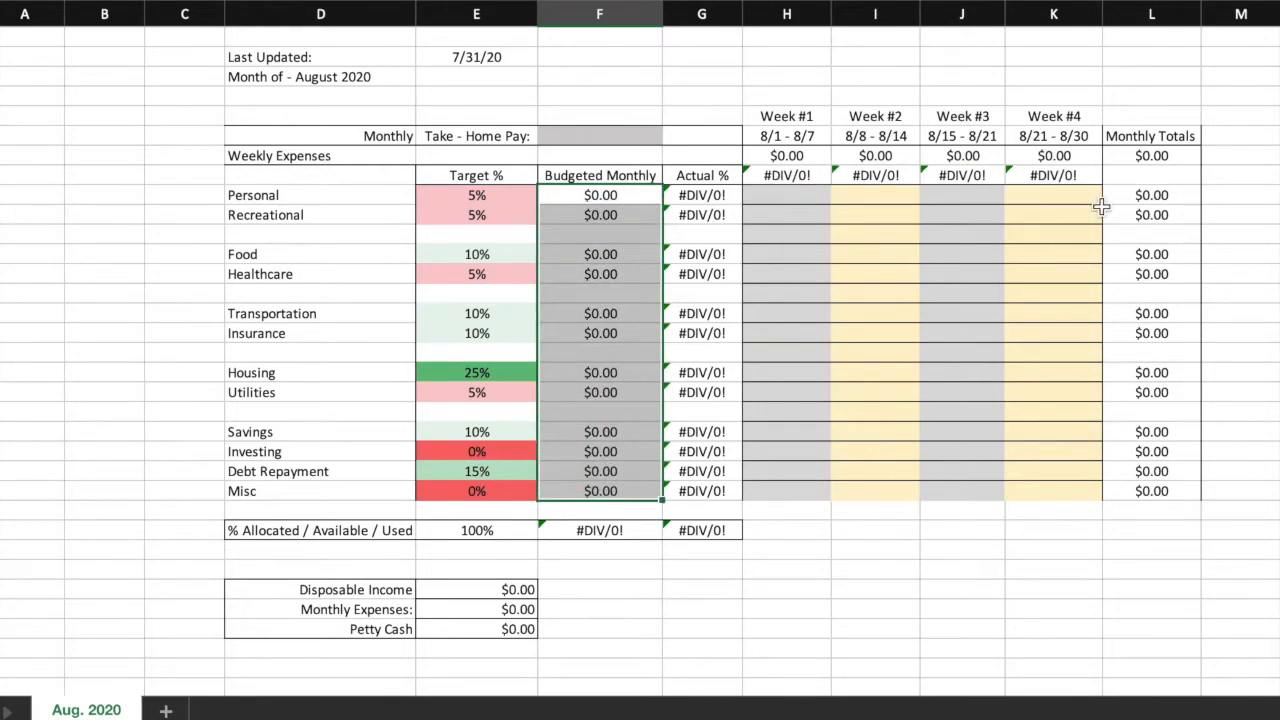
drag(1146, 199, 1146, 493)
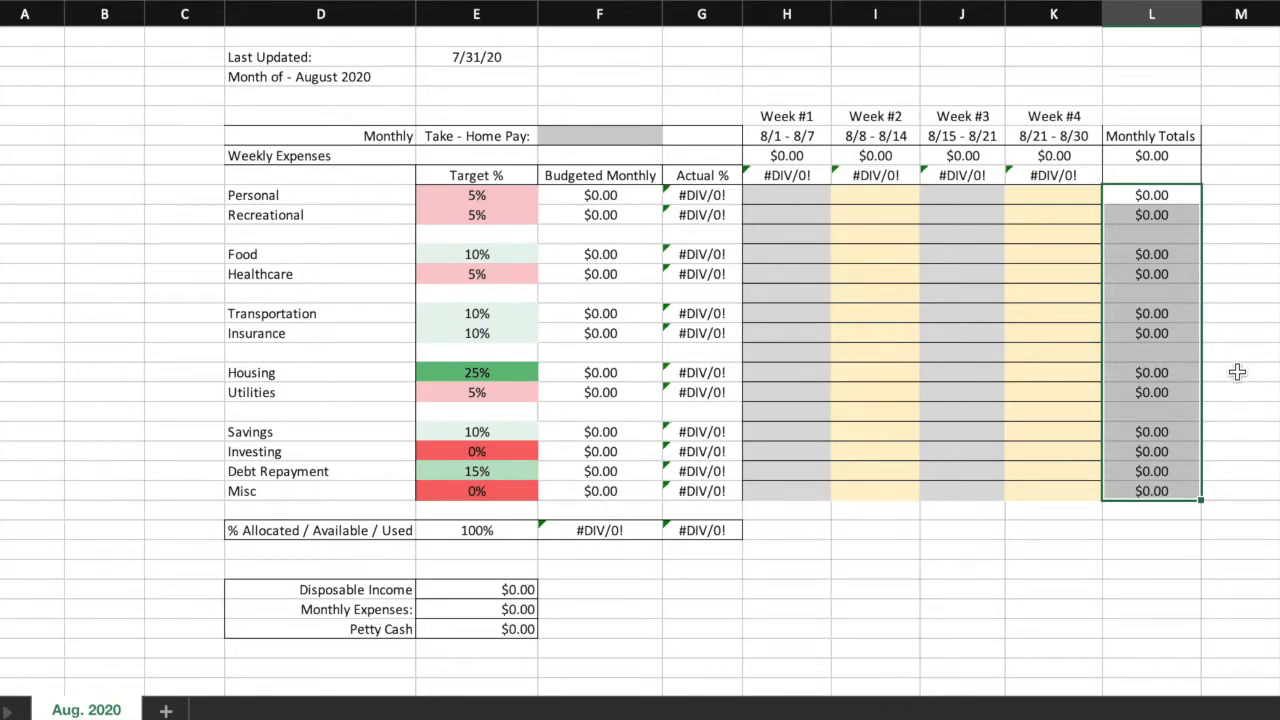
click(442, 626)
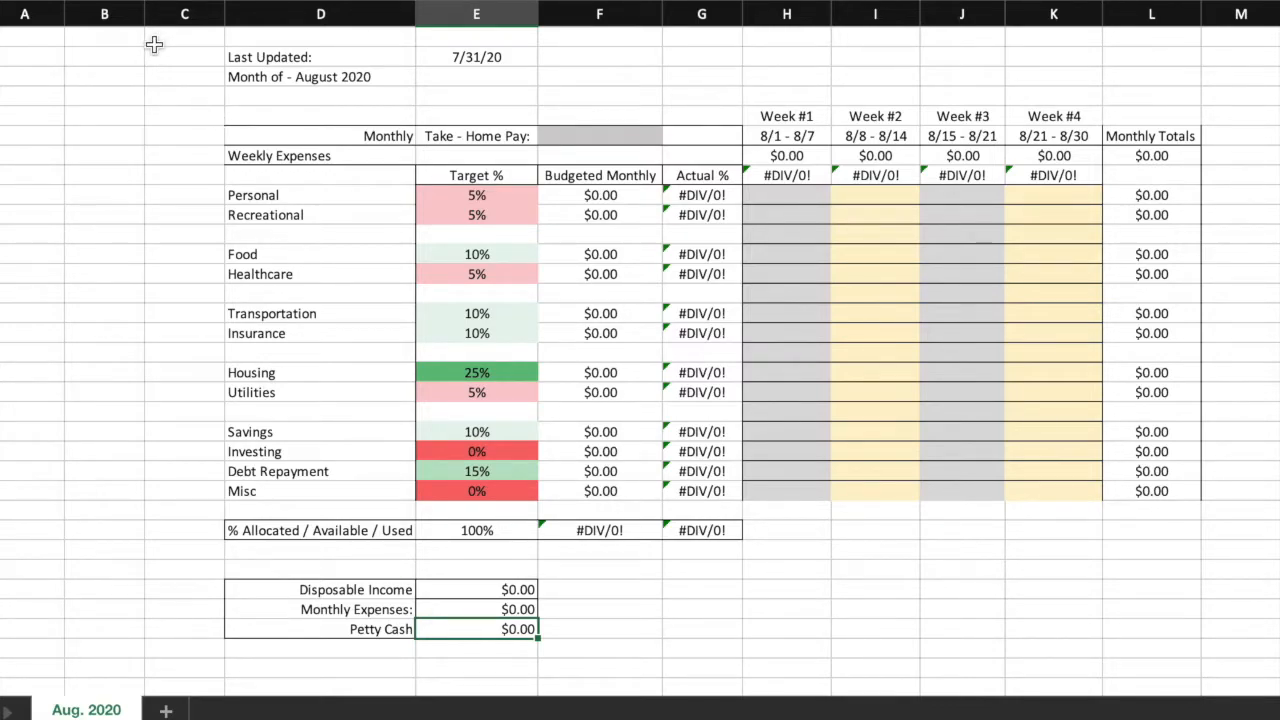
- Go through the expense categories from Personal and Recreational down to Savings, Investing, Debt Repayment and Misc
click(286, 196)
click(286, 214)
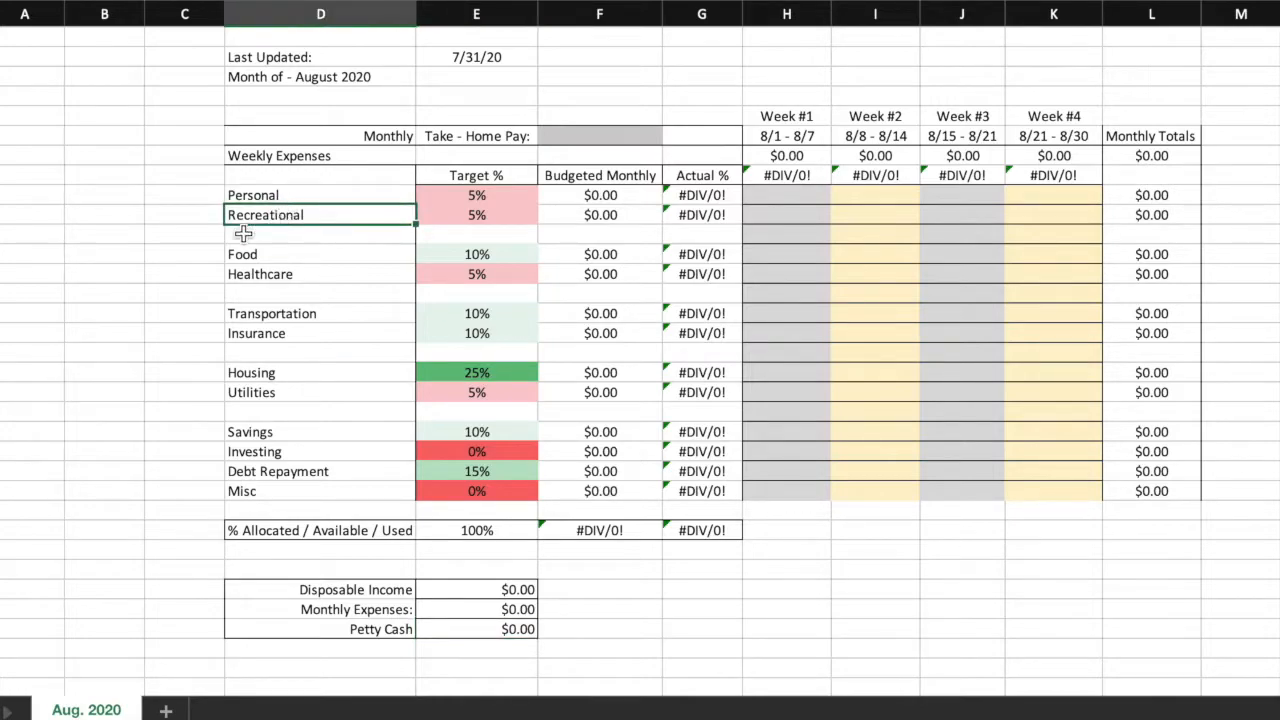
click(198, 259)
key(Down)
key(Down)
key(Down)
key(Down)
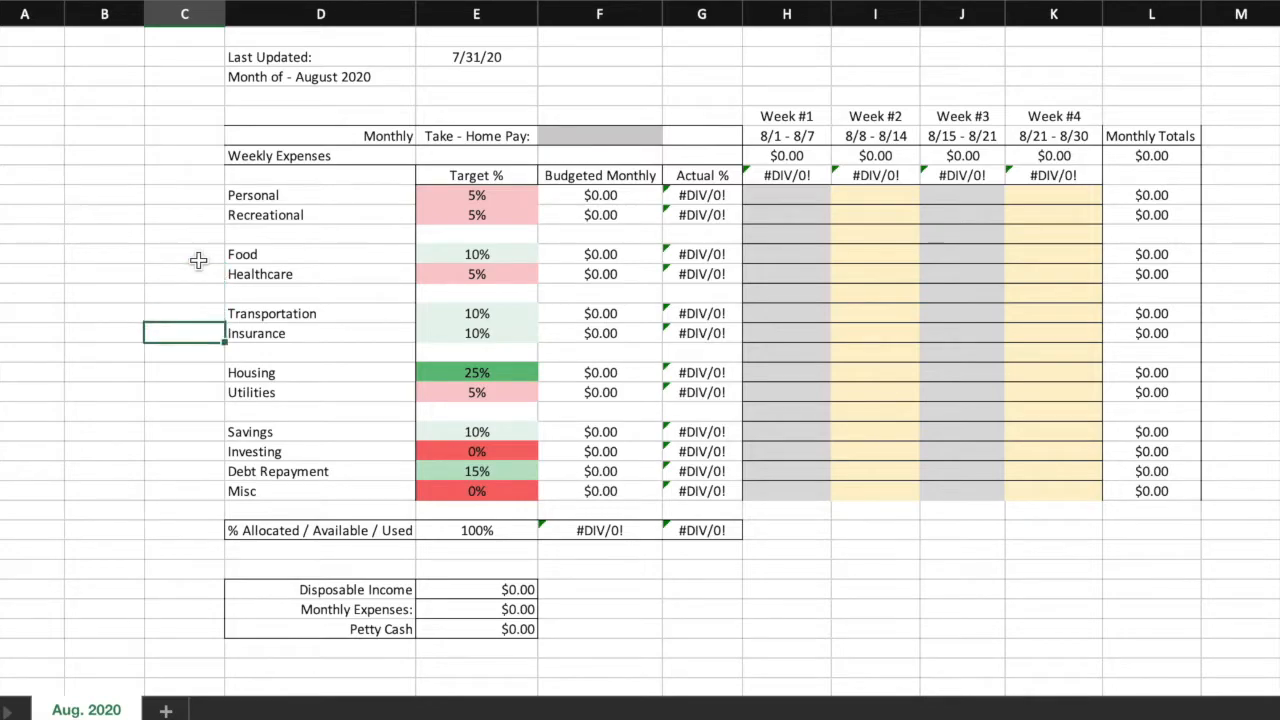
key(Down)
key(Down)
key(Down)
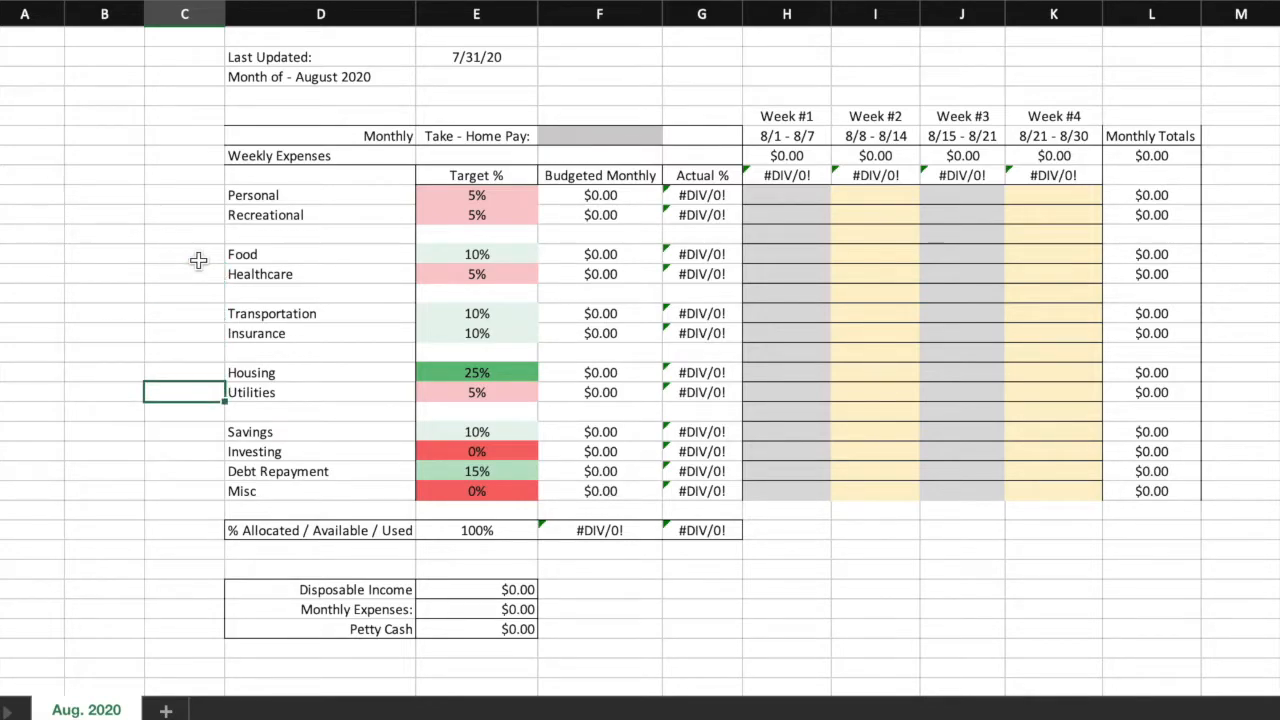
key(Down)
key(Down)
key(Down)
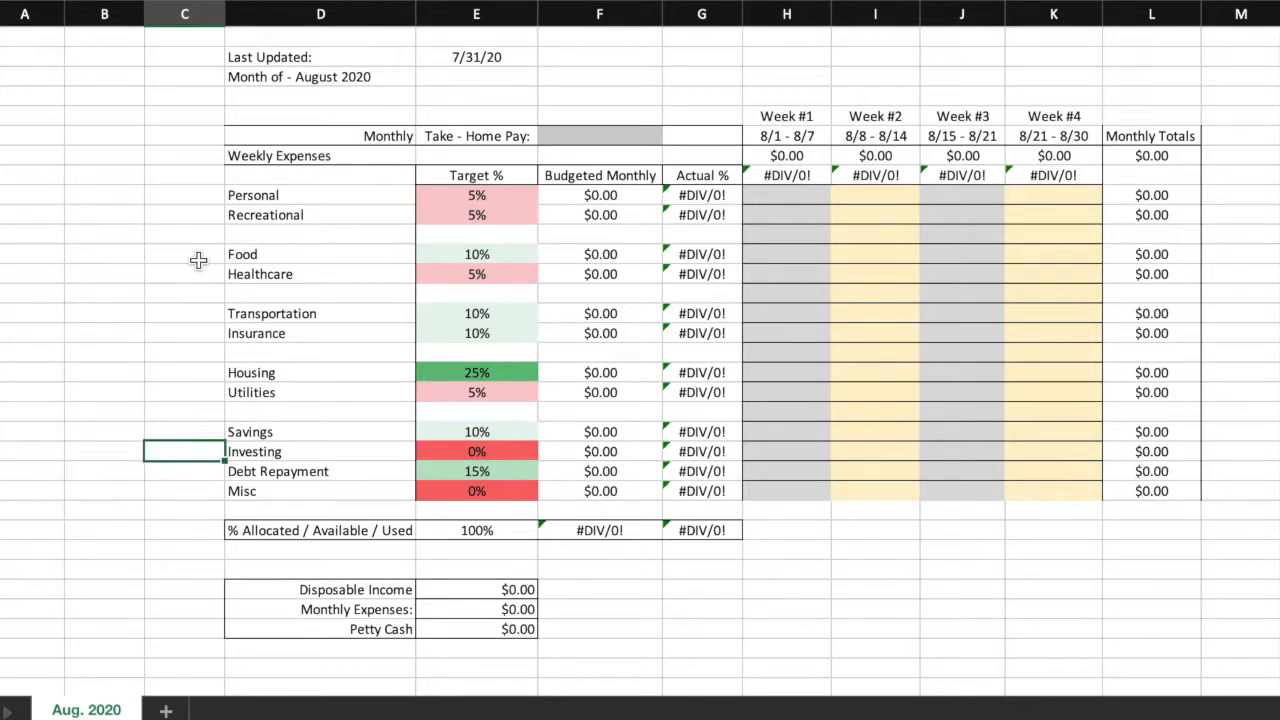
key(Down)
key(Down)
key(Up)
key(Up)
- Examine the Investing row across to its monthly total and the Misc row across to its Actual %
drag(188, 454, 1120, 443)
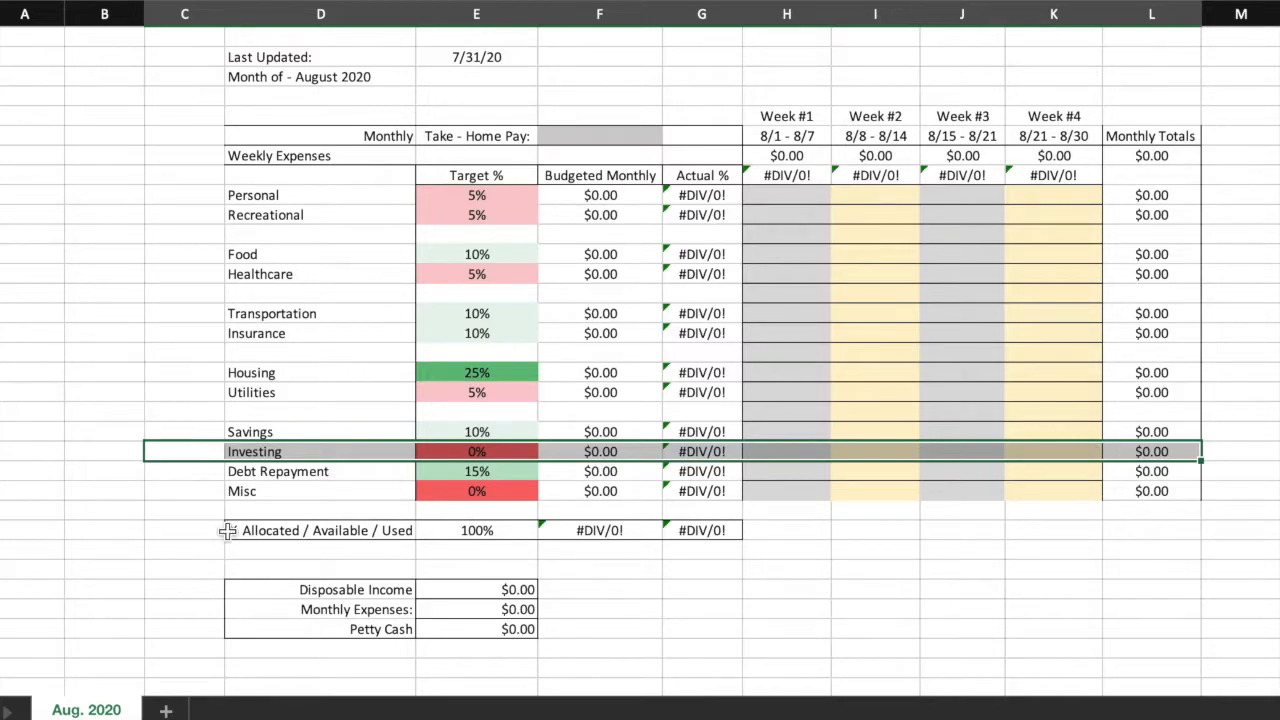
drag(250, 497, 483, 489)
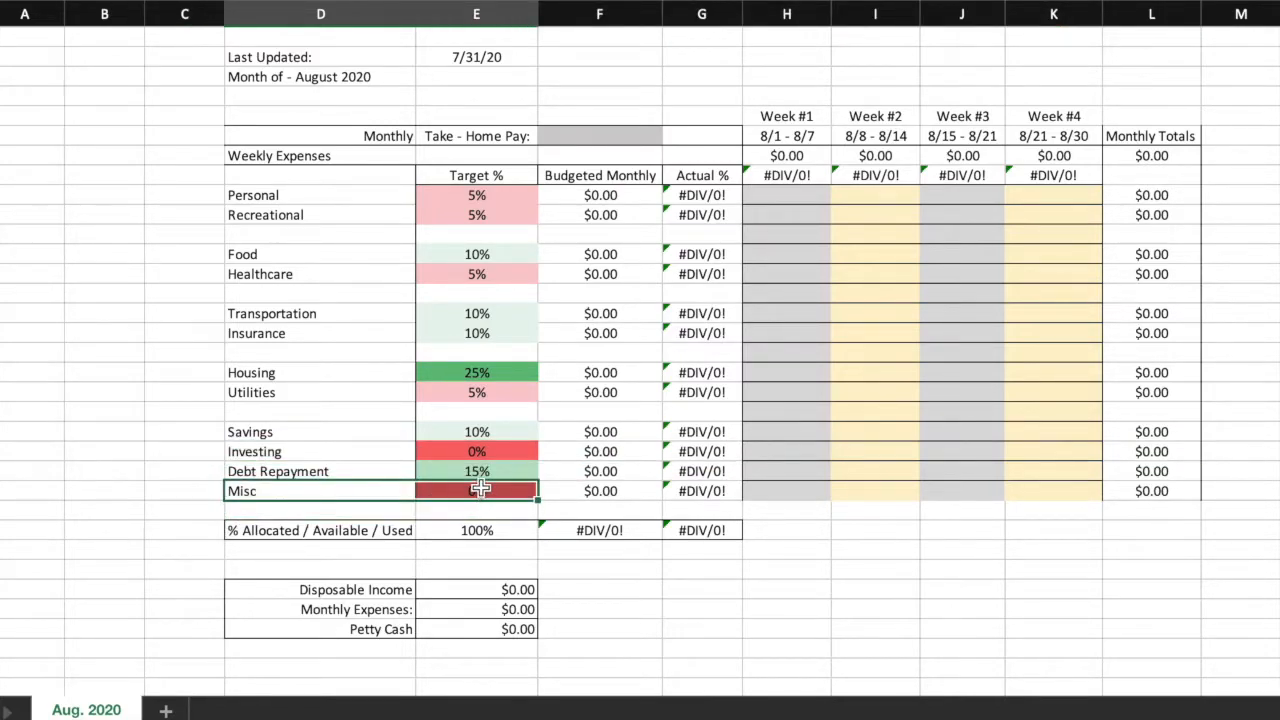
click(206, 491)
drag(226, 491, 690, 491)
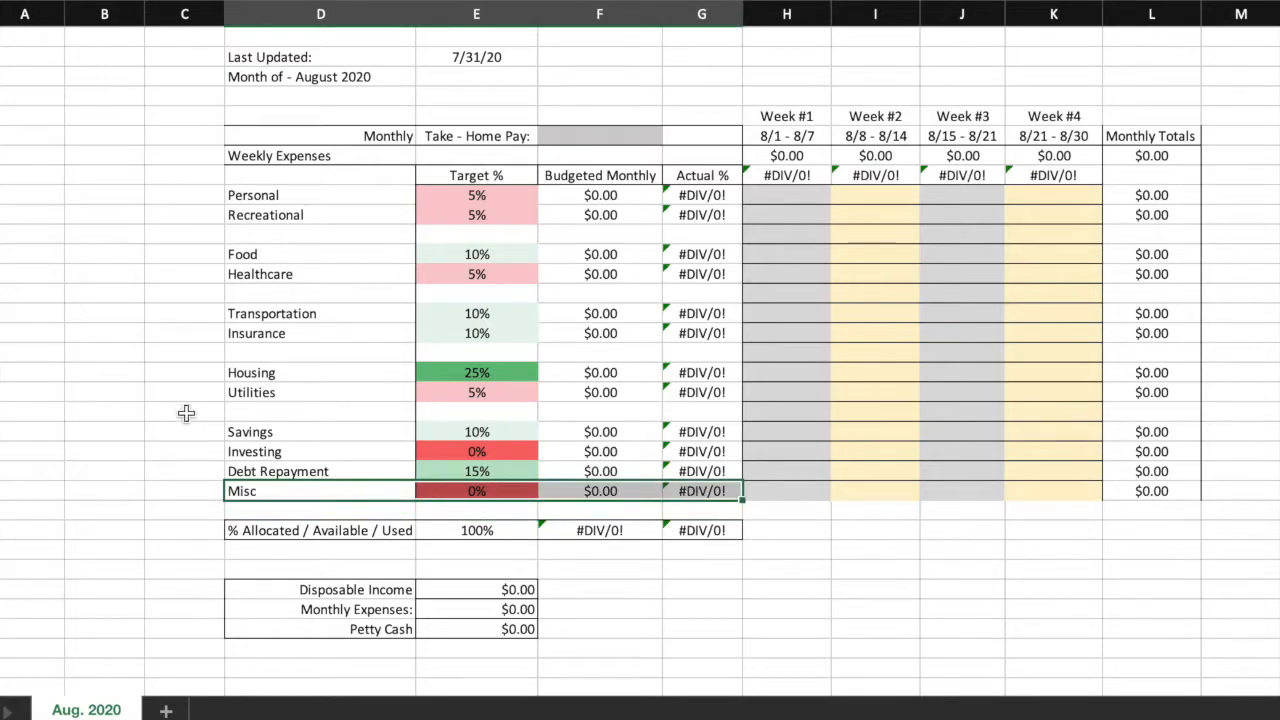
click(129, 311)
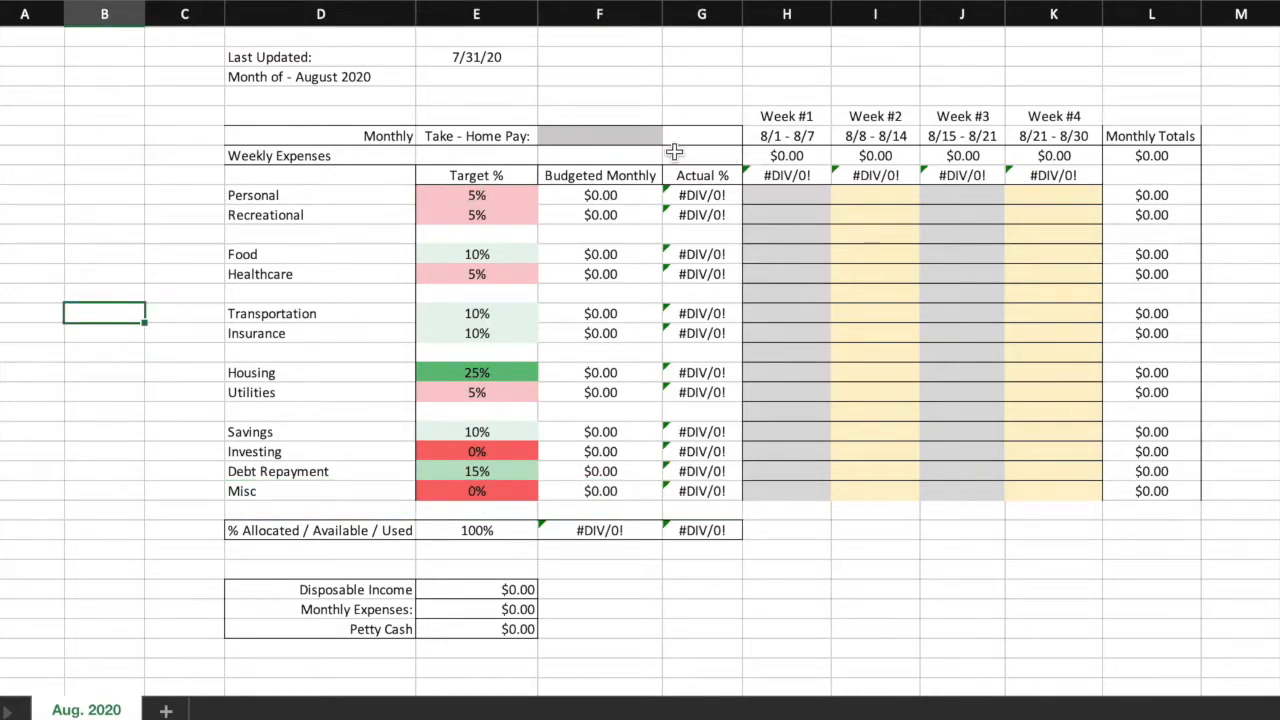
- Examine the take-home pay cell, weekly entry grid, calculated columns, weekly expense totals and Target % column with its allocated total
click(607, 137)
drag(799, 202, 1085, 480)
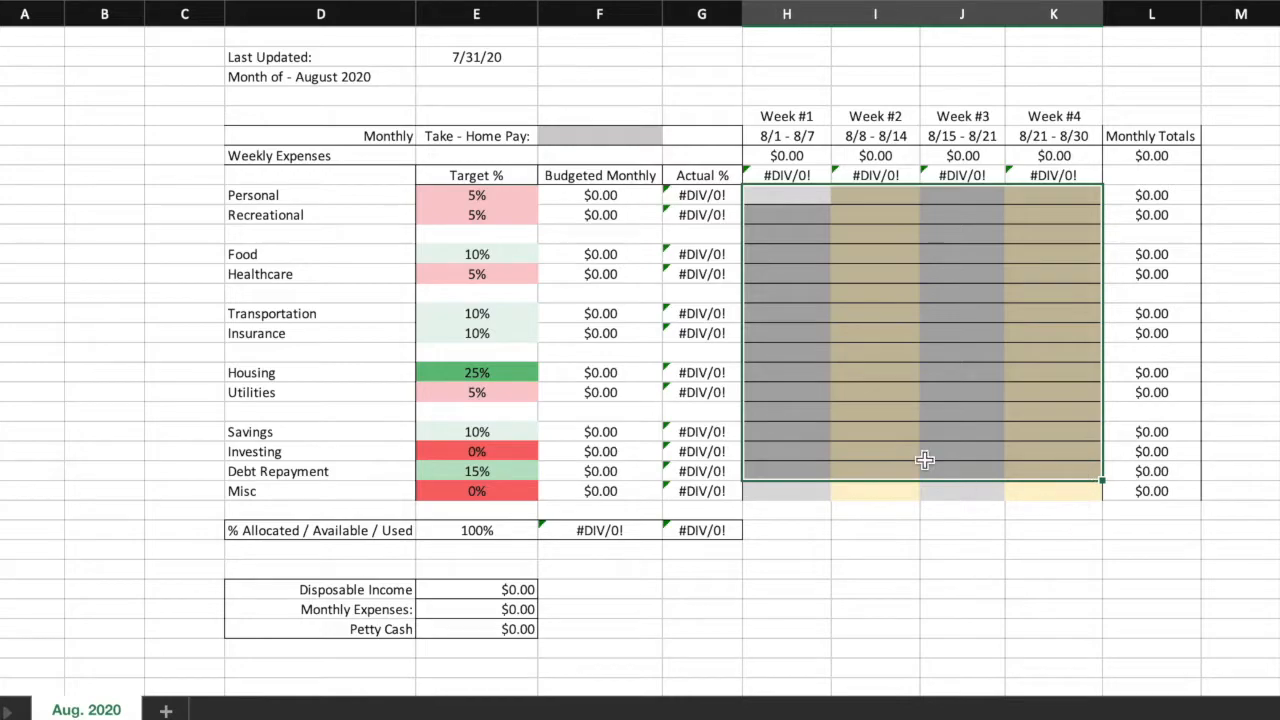
drag(582, 192, 711, 494)
click(1152, 155)
drag(1152, 155, 1152, 491)
drag(795, 155, 1040, 153)
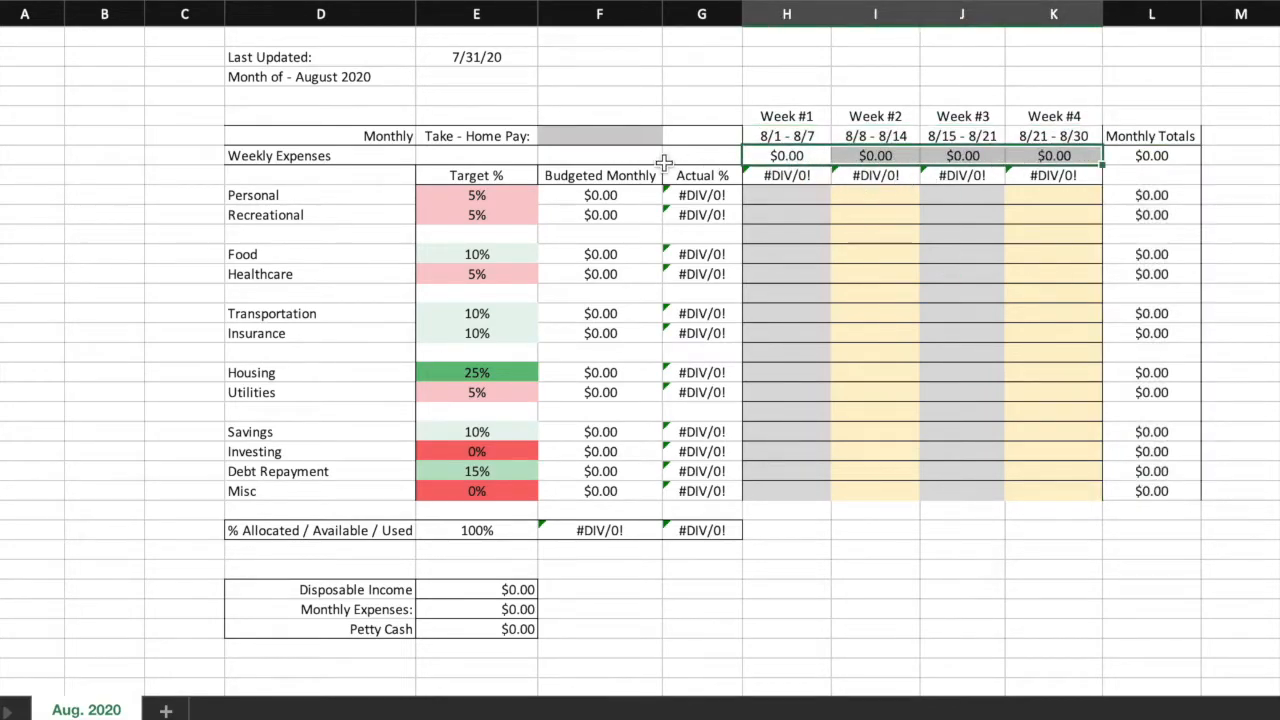
click(606, 134)
click(777, 199)
drag(777, 199, 1020, 489)
drag(485, 195, 484, 489)
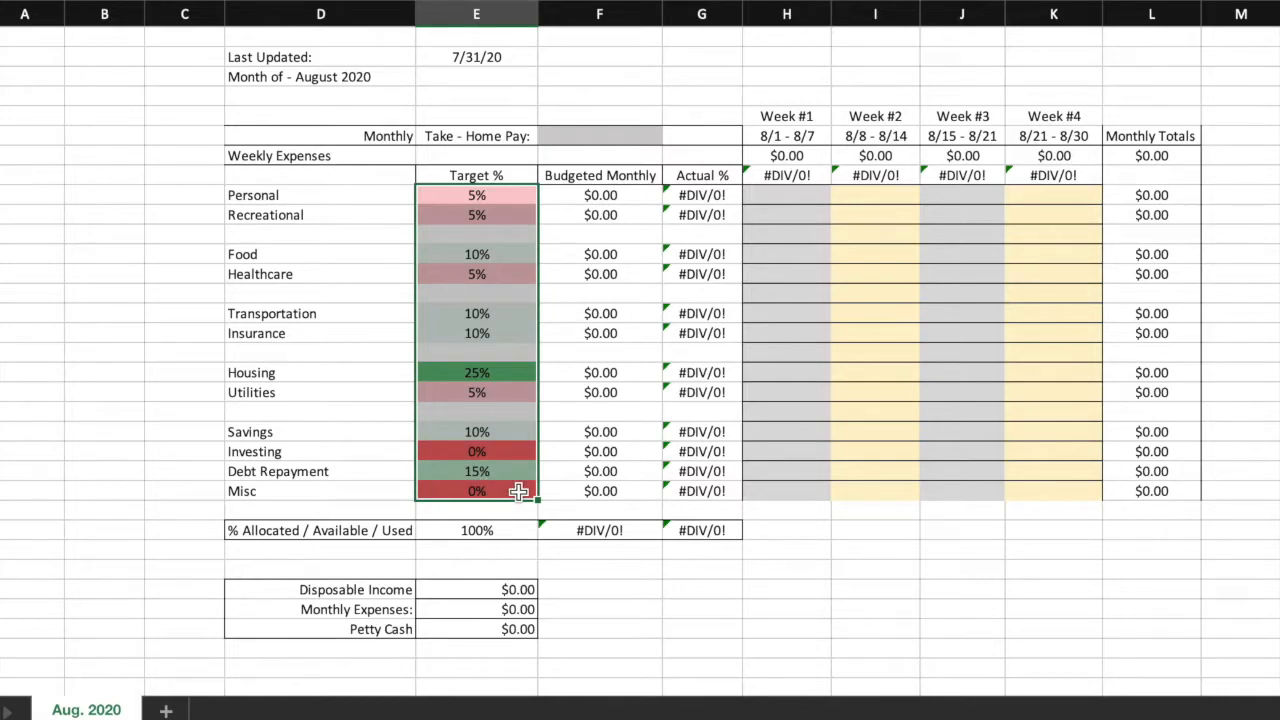
click(518, 491)
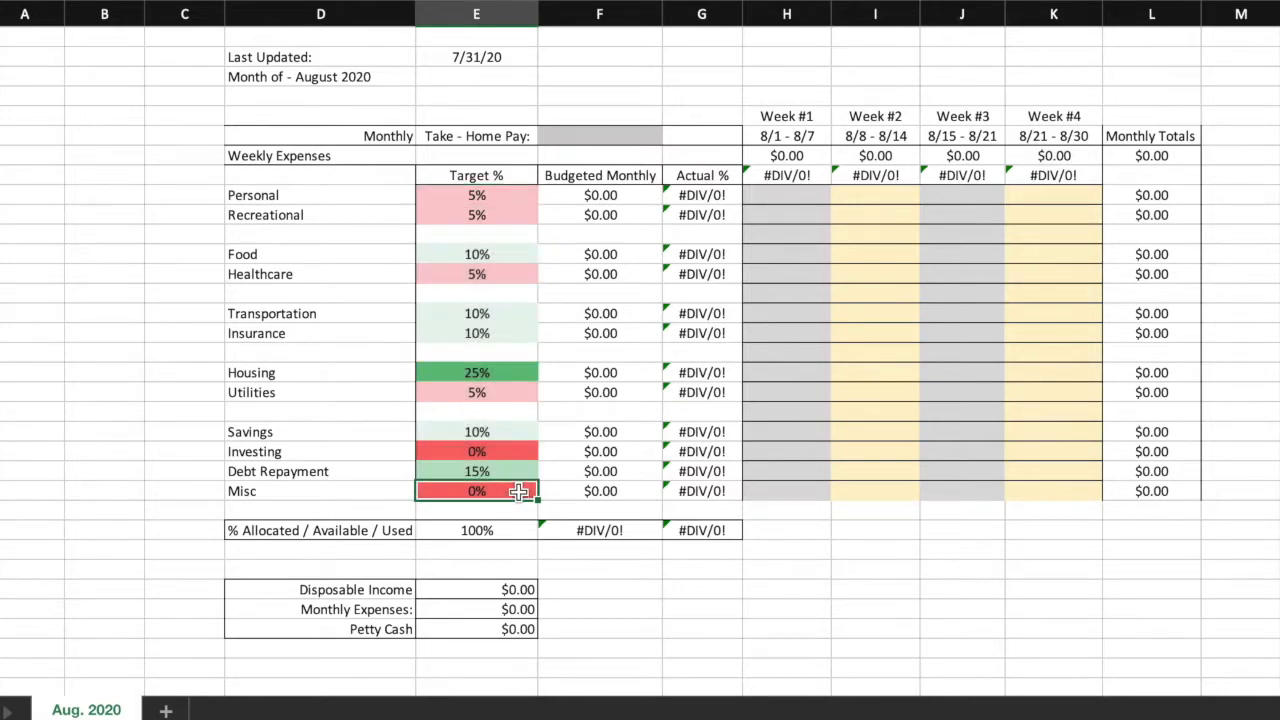
click(463, 533)
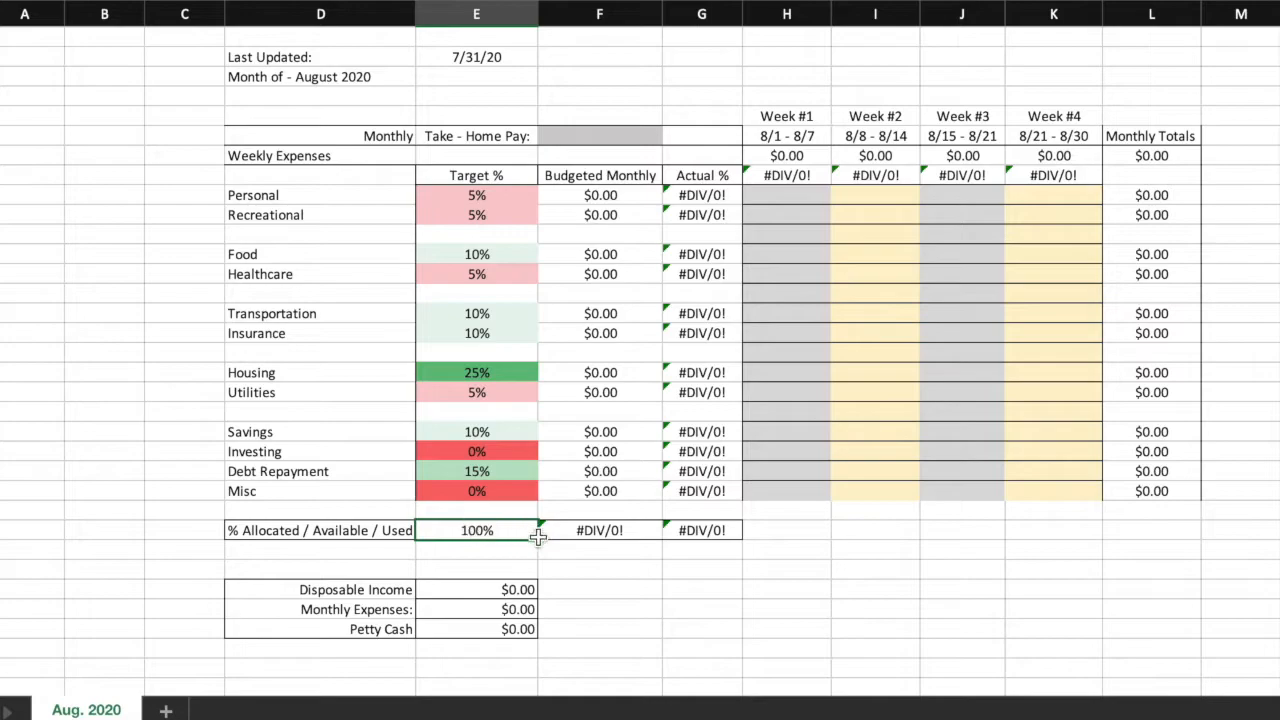
- Set the Transportation target to 15% and the Savings target to 5%
click(490, 315)
text(1)
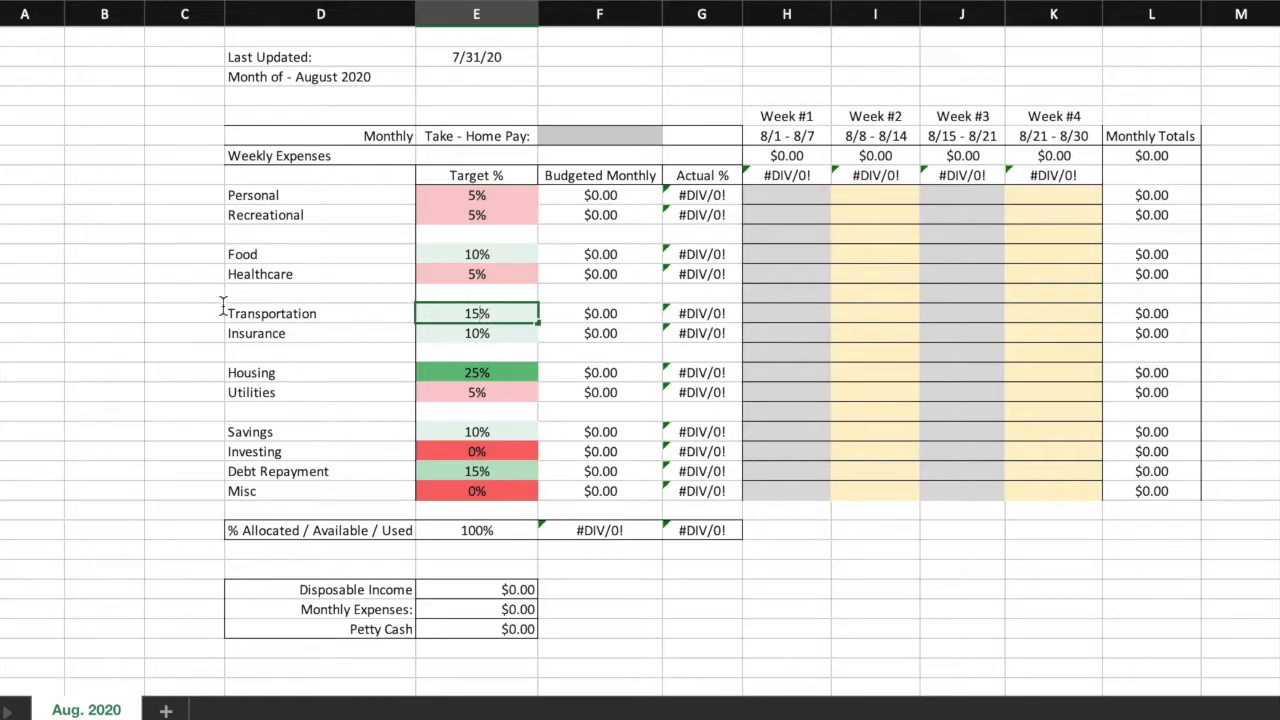
text(5)
click(185, 315)
click(460, 316)
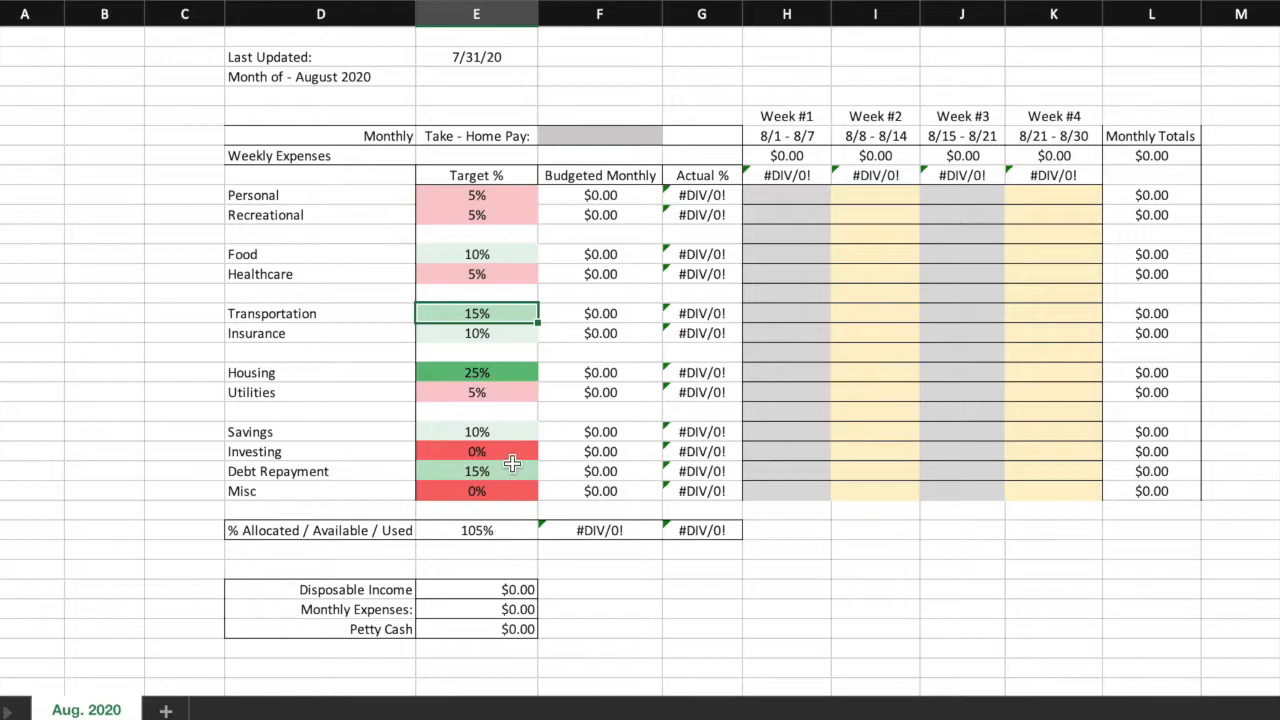
click(501, 433)
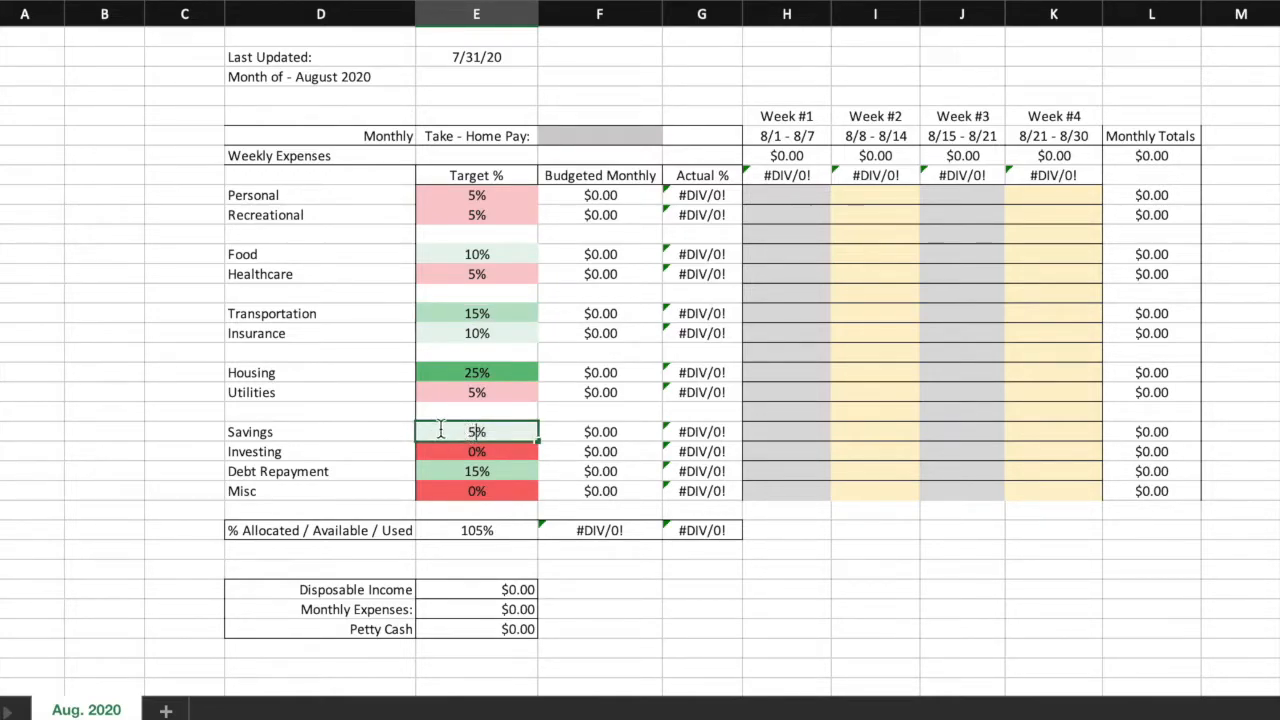
click(155, 429)
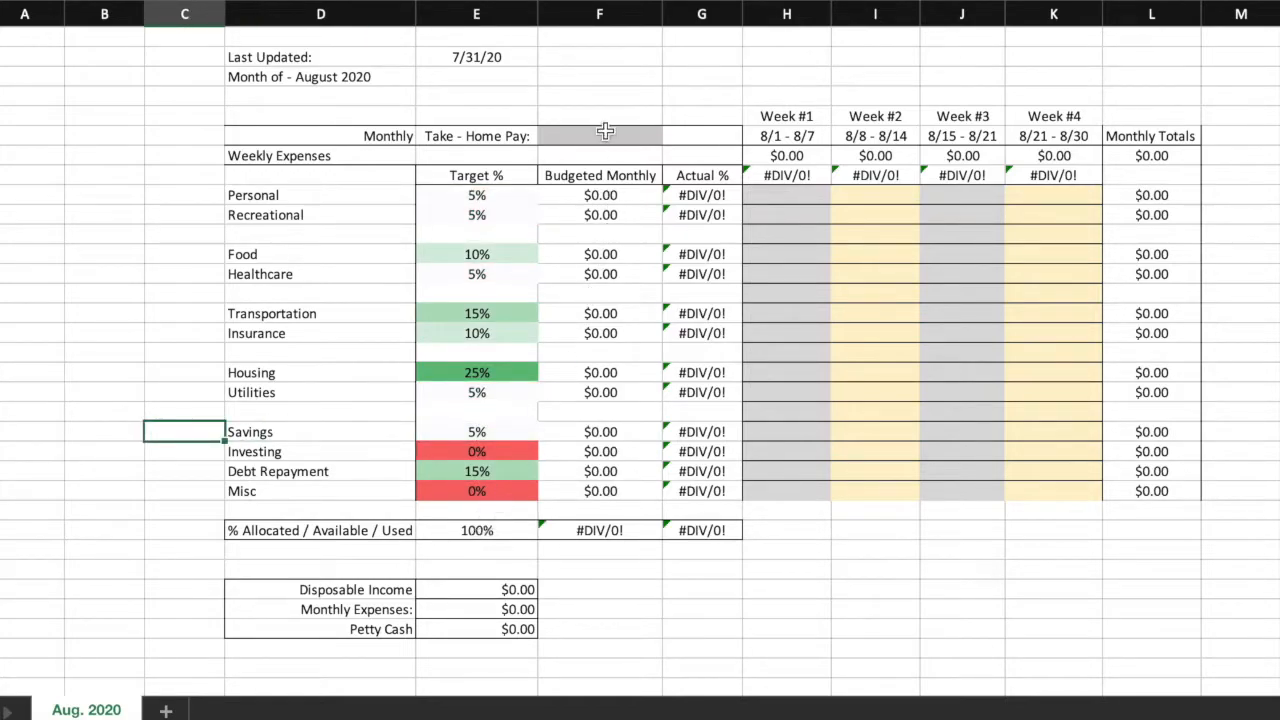
- Enter 2000 as the monthly take-home pay and review the resulting Budgeted Monthly amounts
click(405, 136)
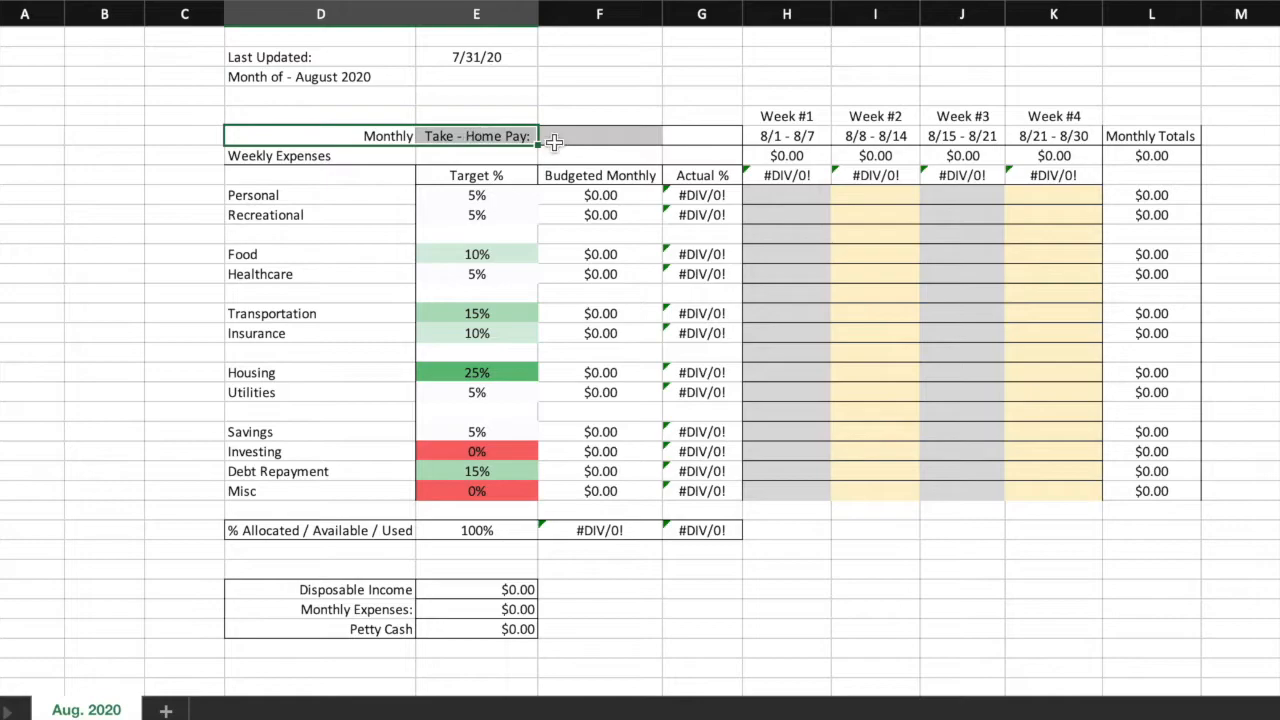
click(620, 136)
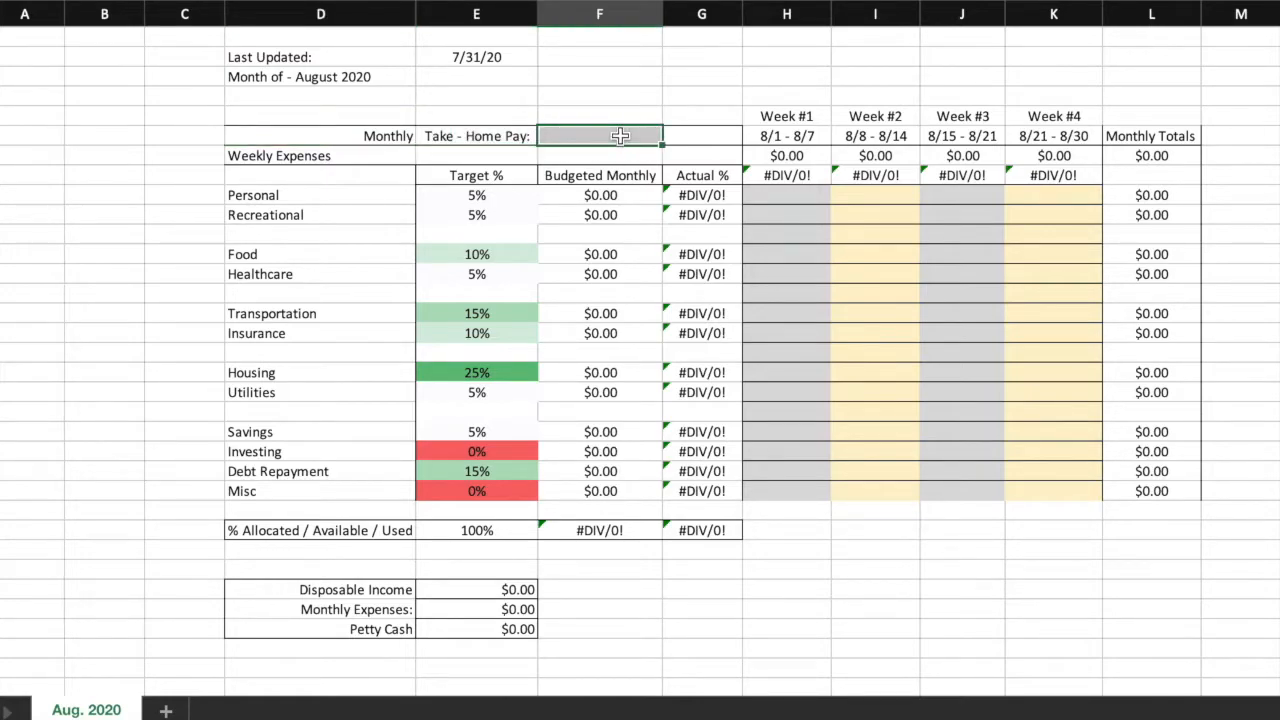
text(2000)
click(632, 101)
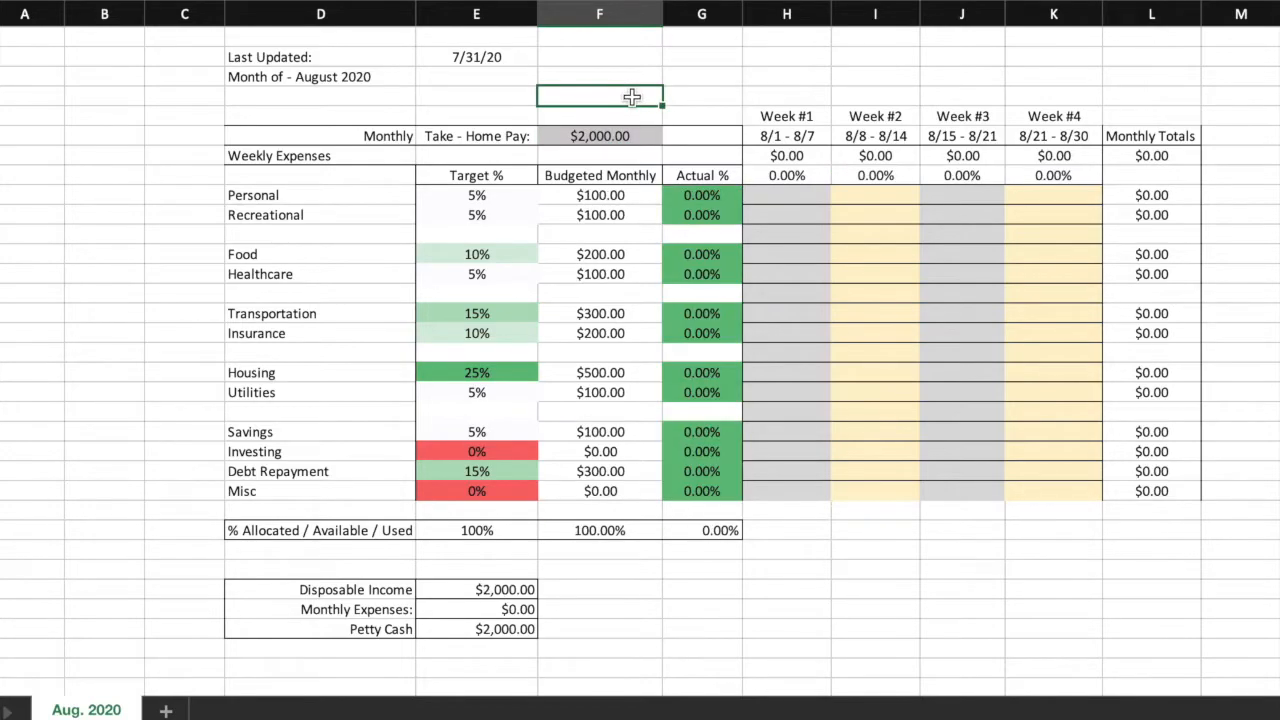
click(640, 134)
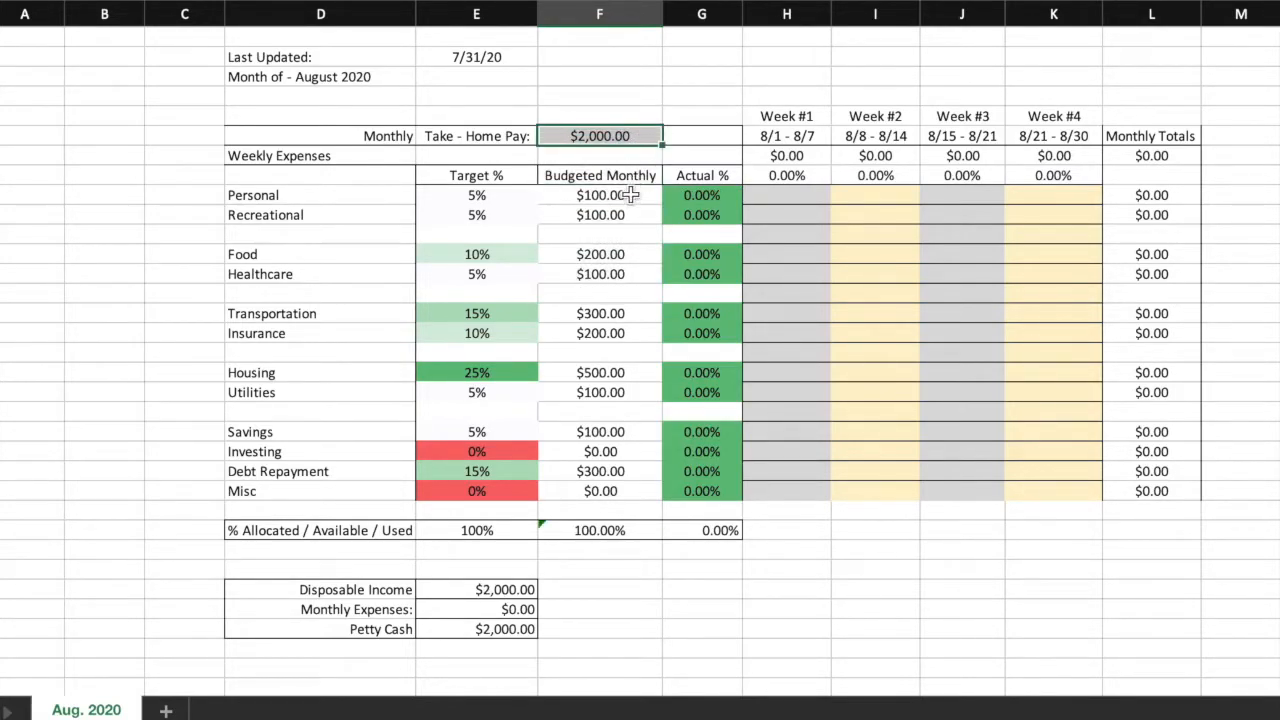
drag(631, 195, 632, 491)
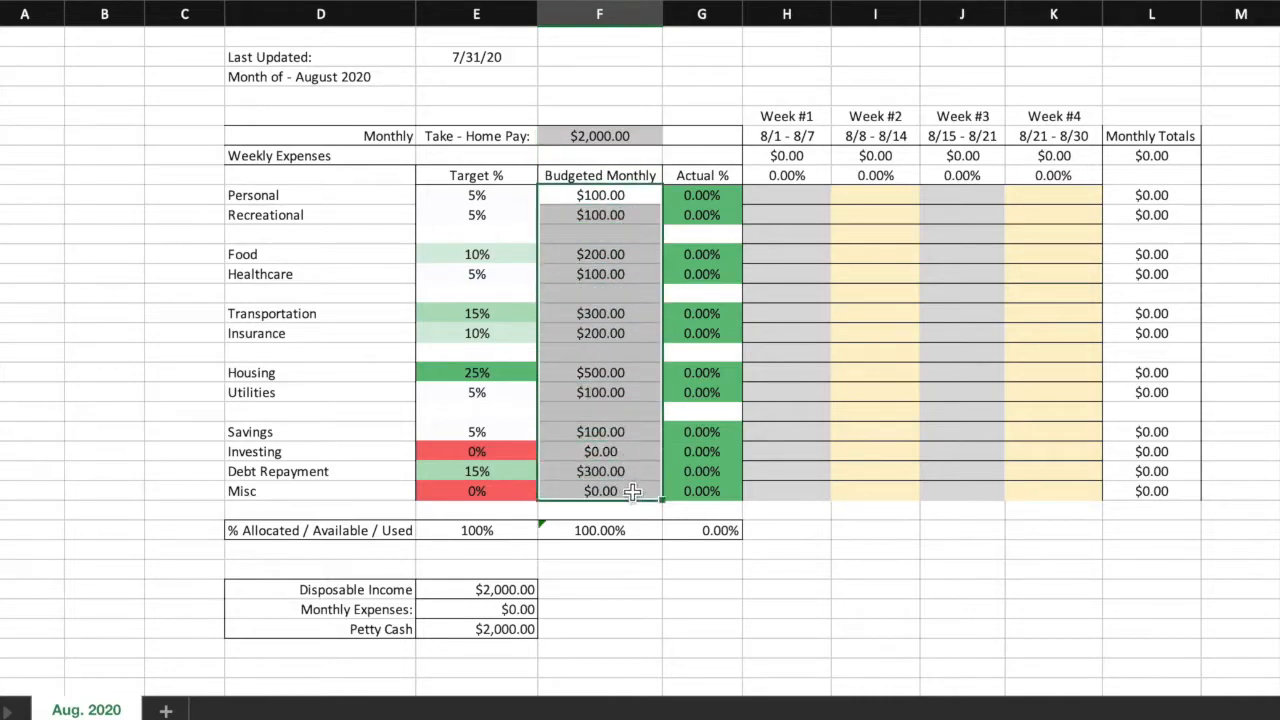
click(105, 352)
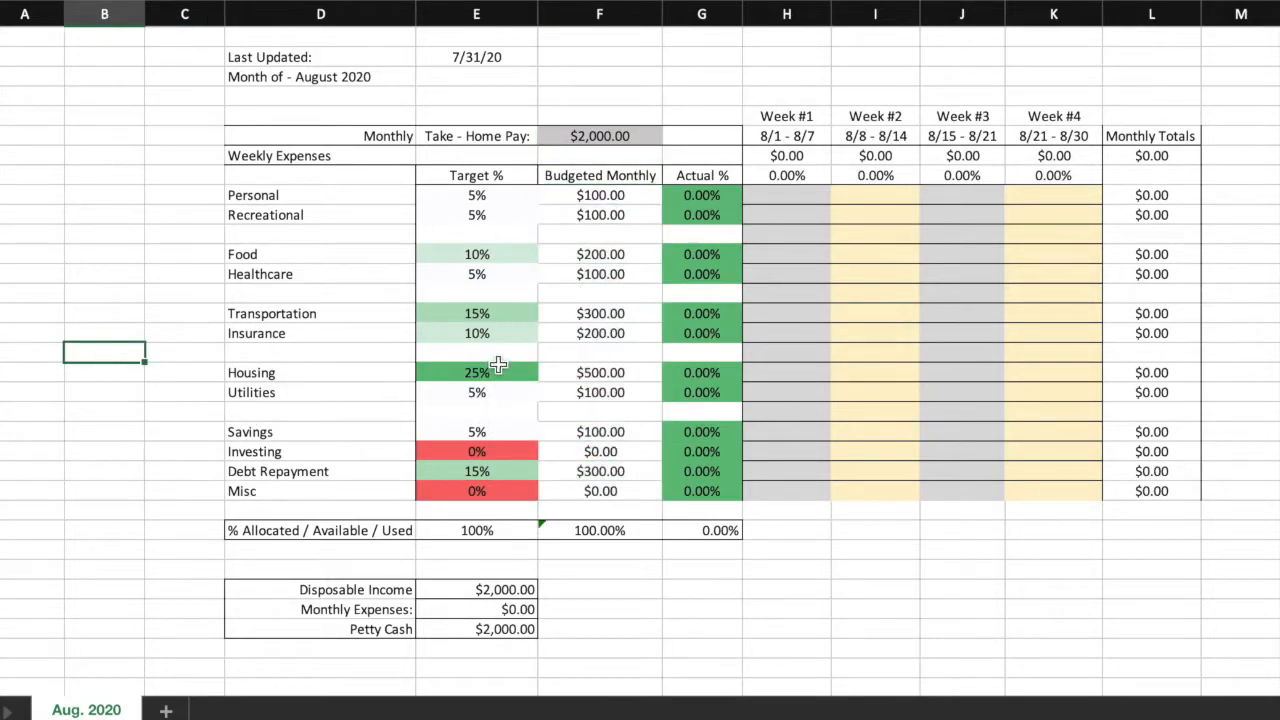
- Set the Housing target to 20% and check its budgeted monthly amount
click(499, 365)
text(2)
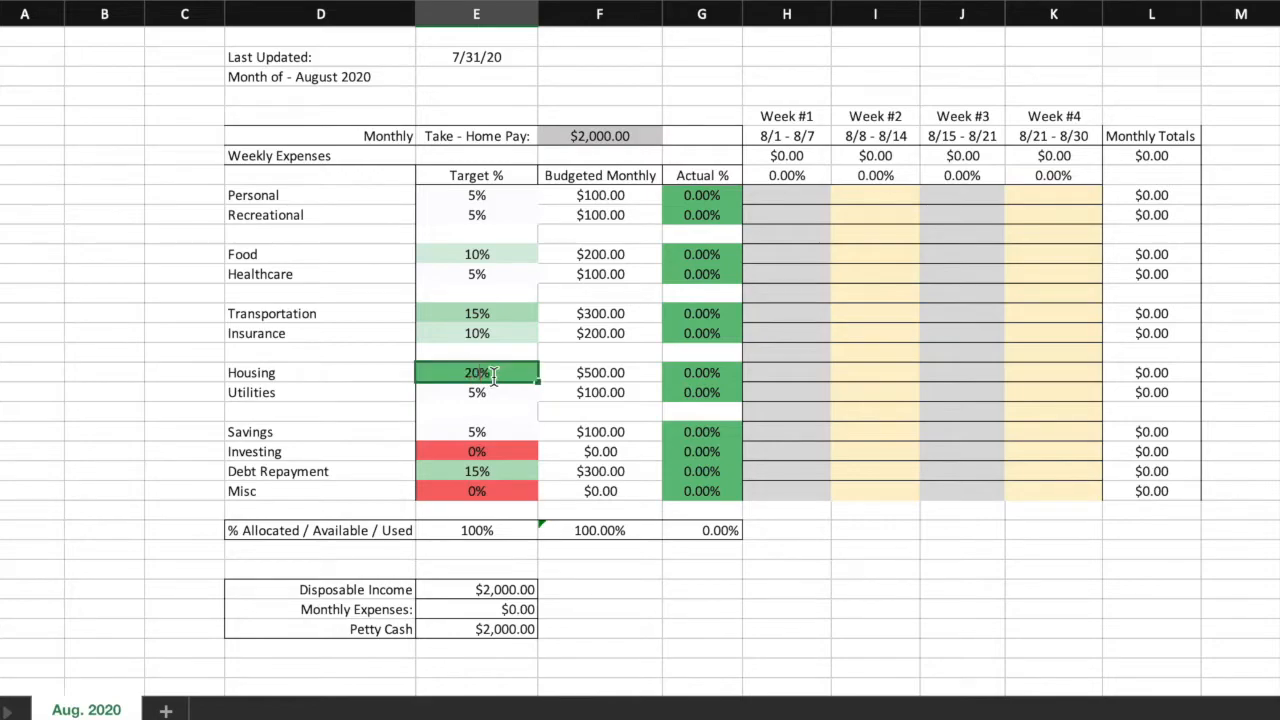
click(175, 373)
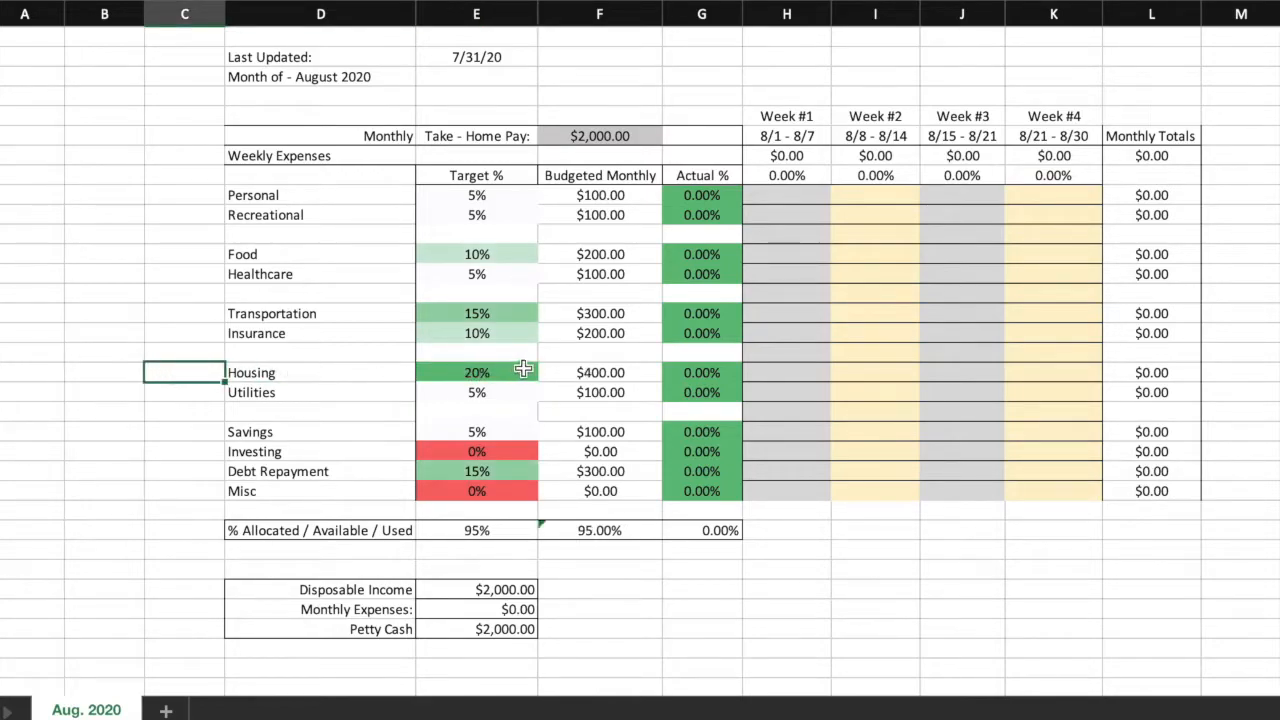
click(554, 373)
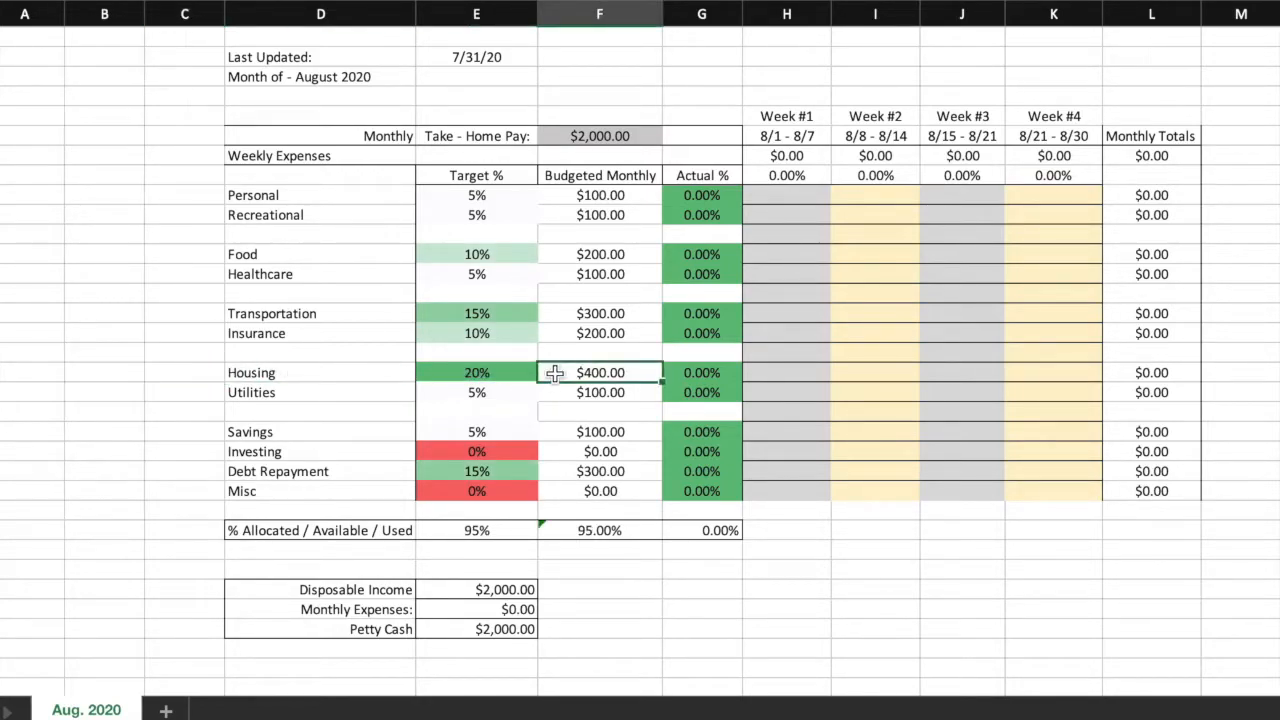
- Restore the Housing target to 25%
click(493, 374)
text(25)
click(128, 370)
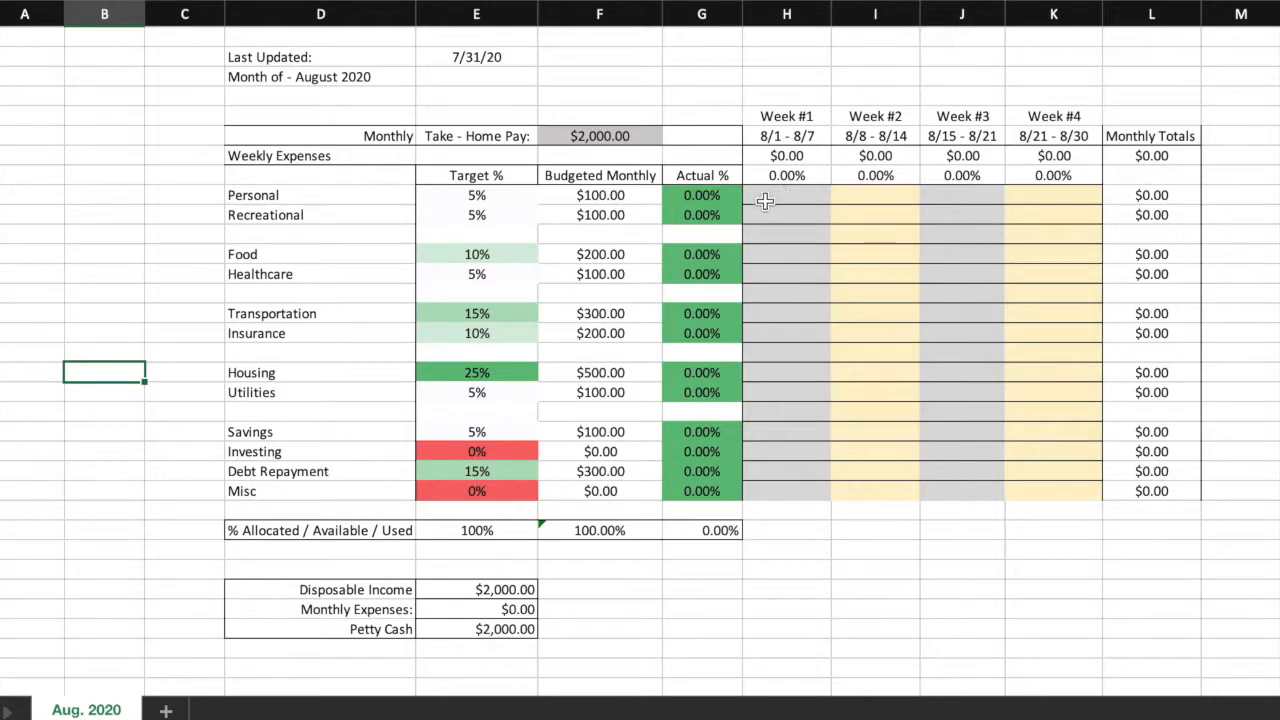
- Enter 20 as the Personal expense for Week #1 in the weekly entry grid
drag(776, 196, 1030, 476)
click(1030, 476)
click(767, 195)
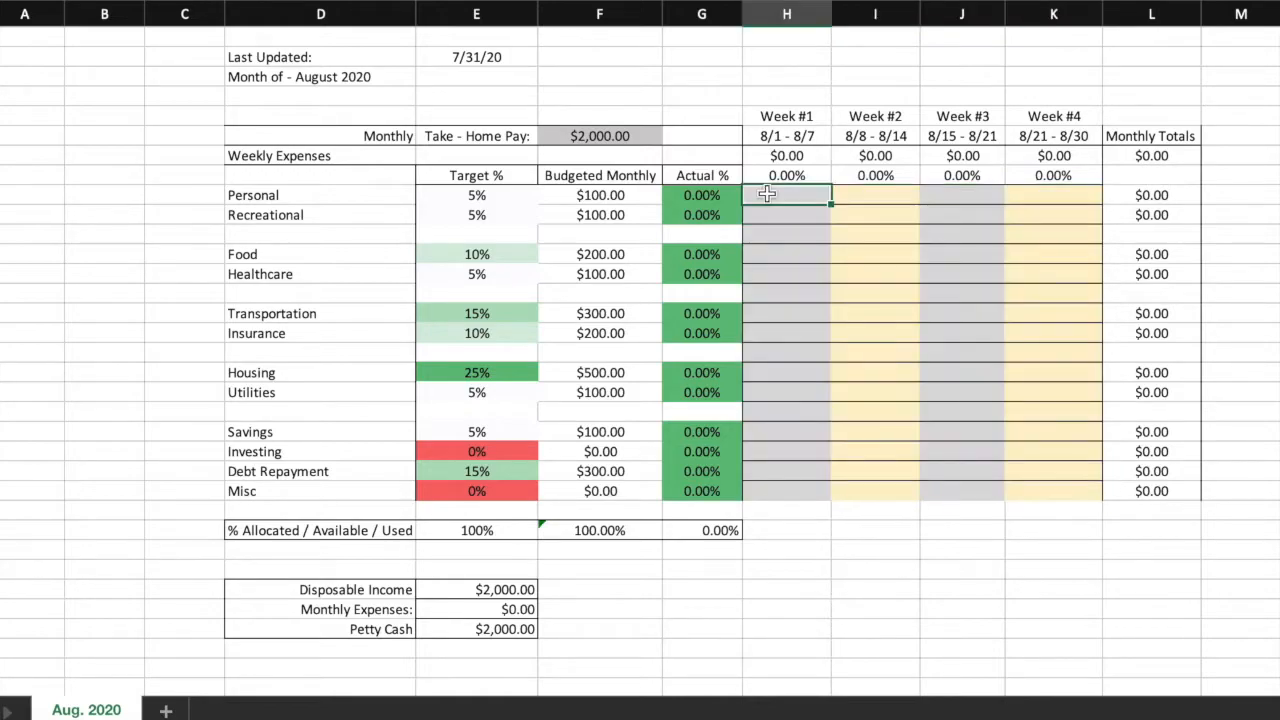
text(20)
click(885, 570)
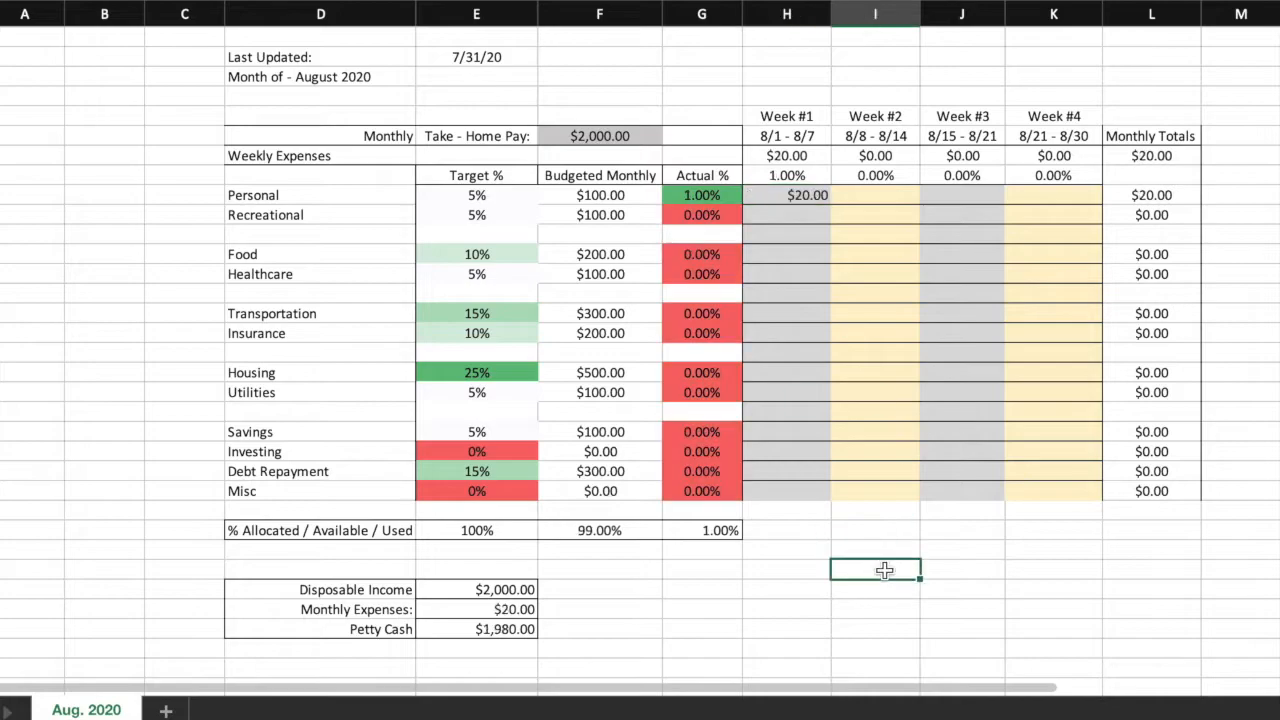
- Check the Actual % for Personal and the overall used and available percentages in the summary row
click(727, 195)
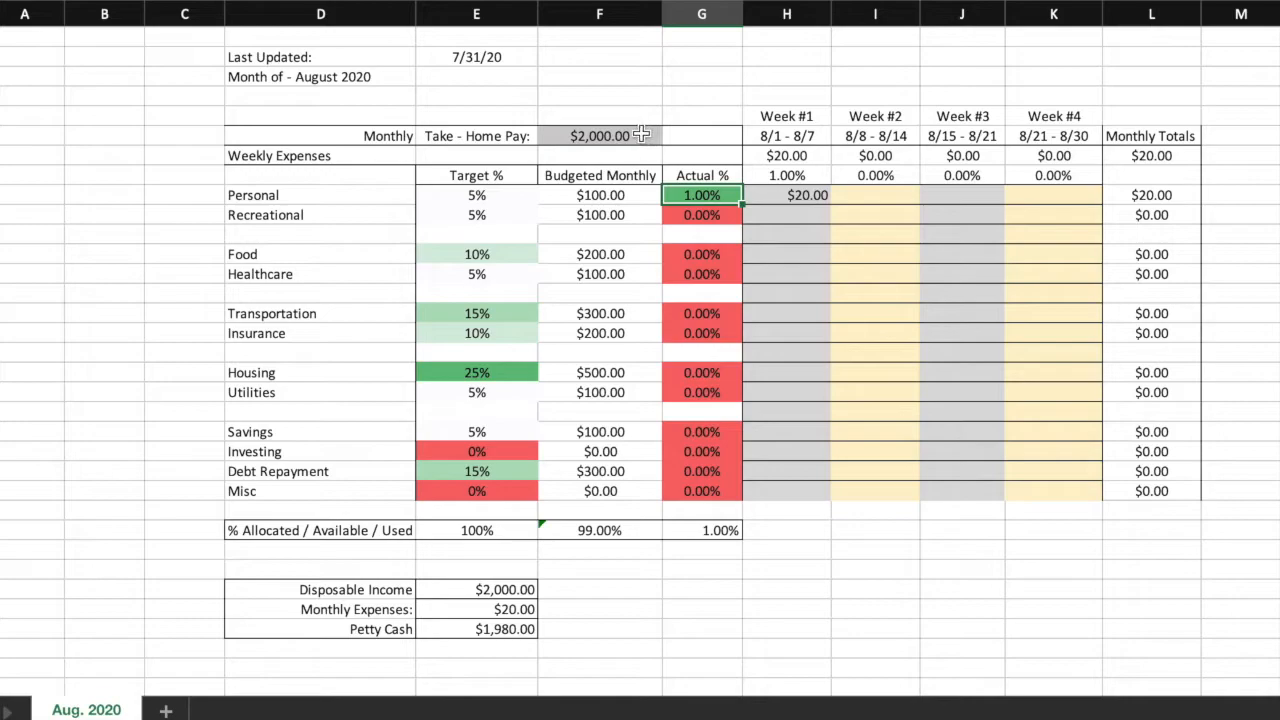
click(688, 532)
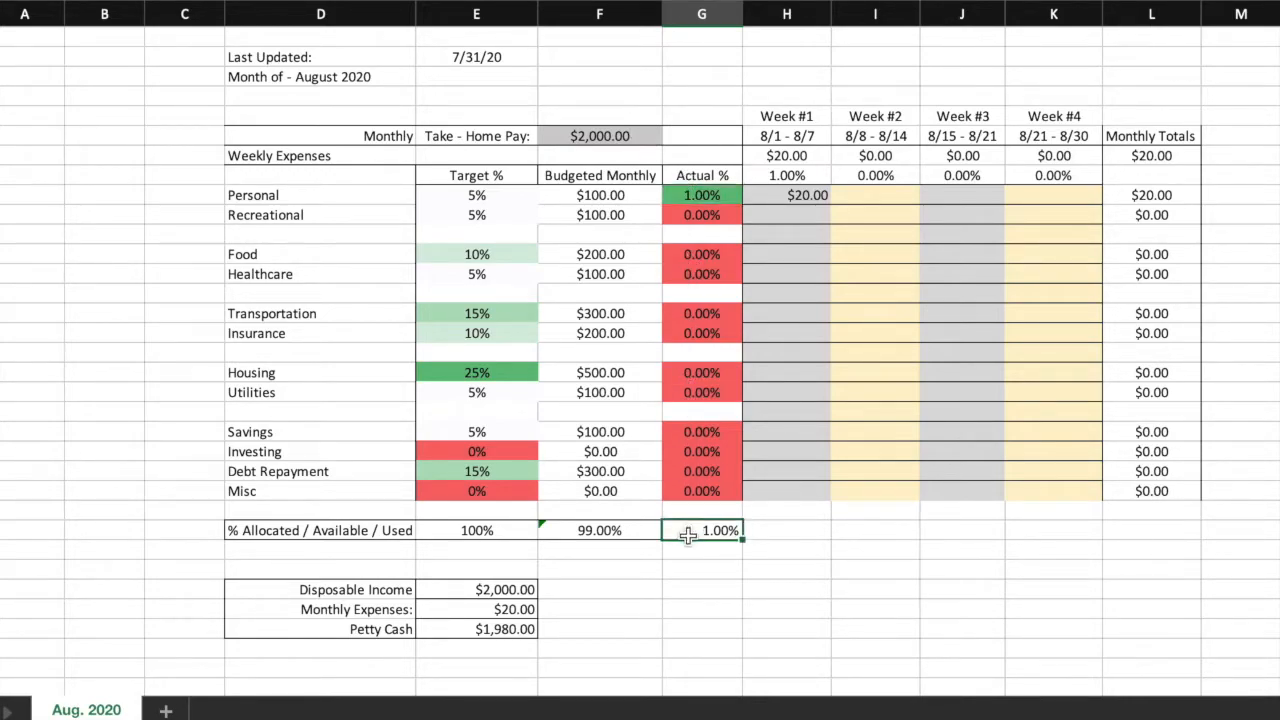
click(617, 537)
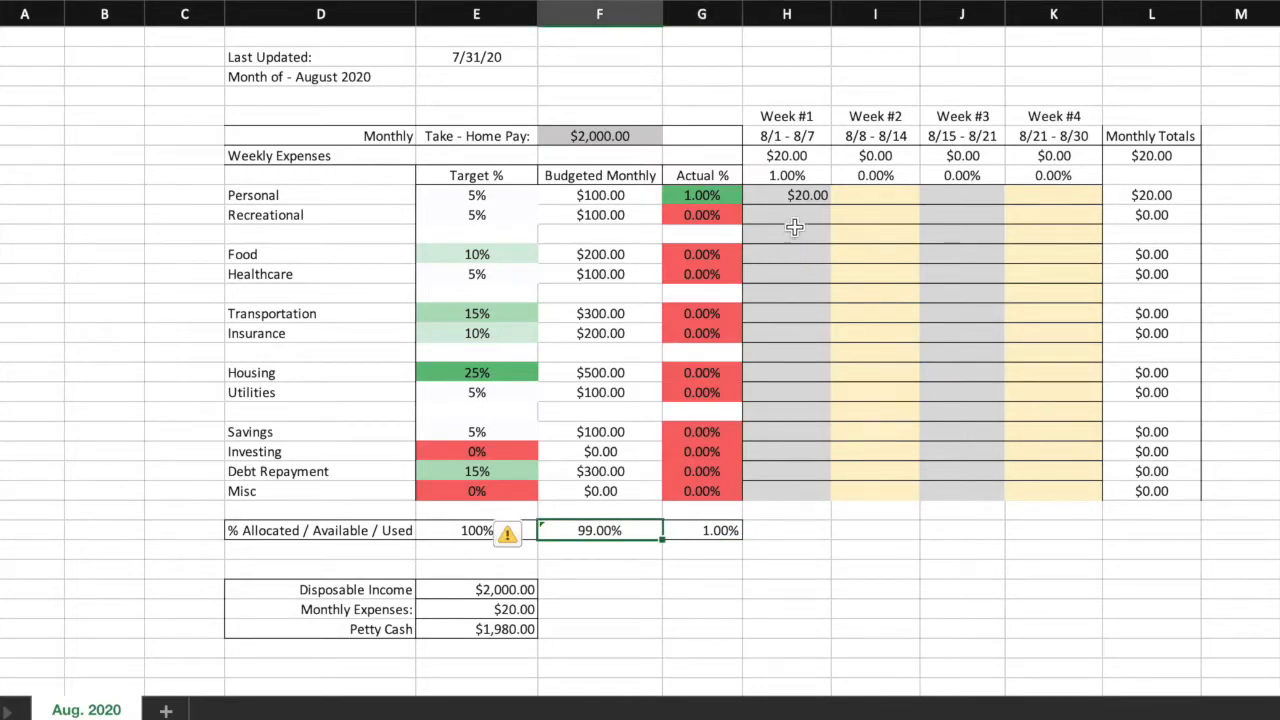
- Enter Week #1 expenses of 50 for Food and 150 for Transportation
click(781, 257)
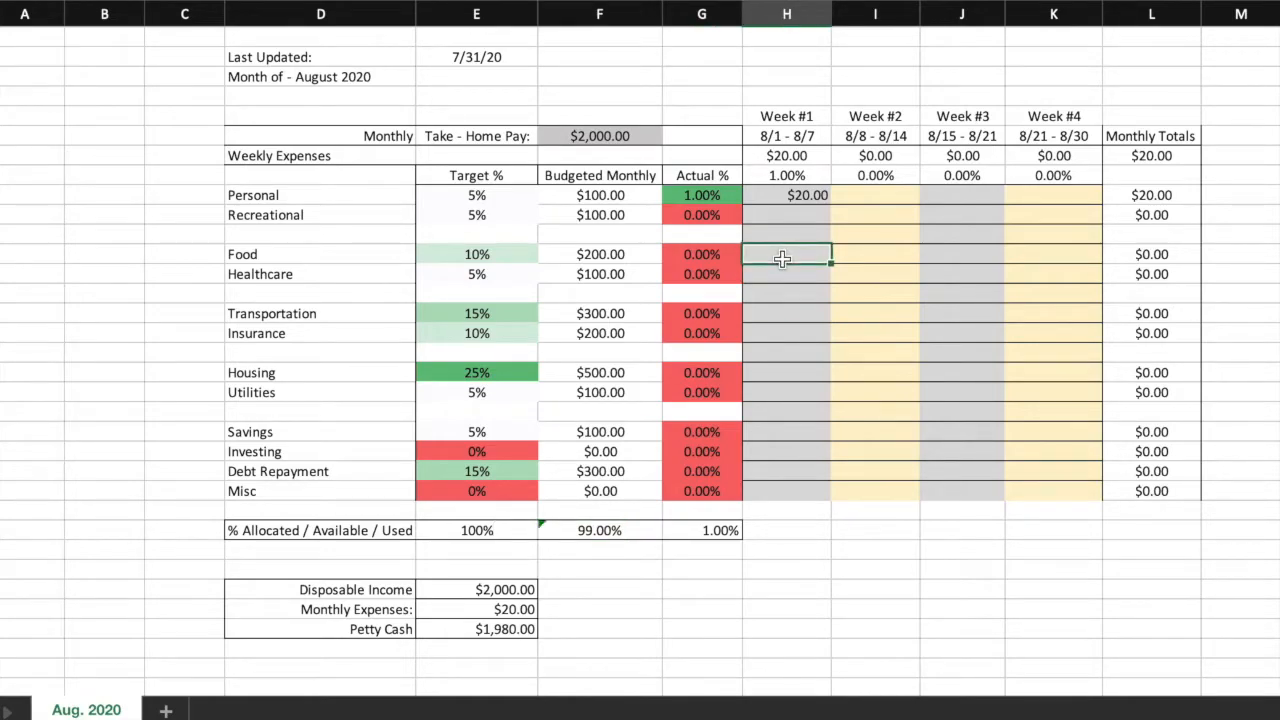
text(50)
click(775, 288)
click(777, 321)
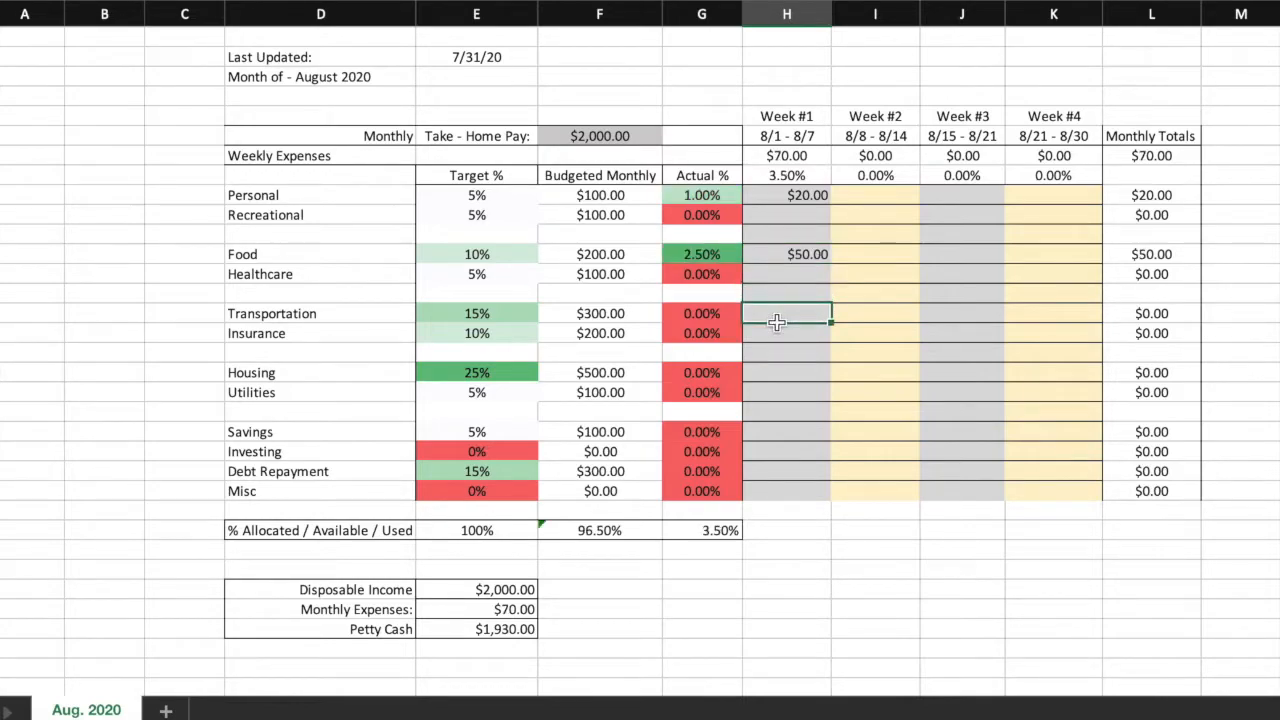
text(150)
- Enter 100 for Utilities and 250 for Savings in the Week #1 column
click(765, 394)
text(100)
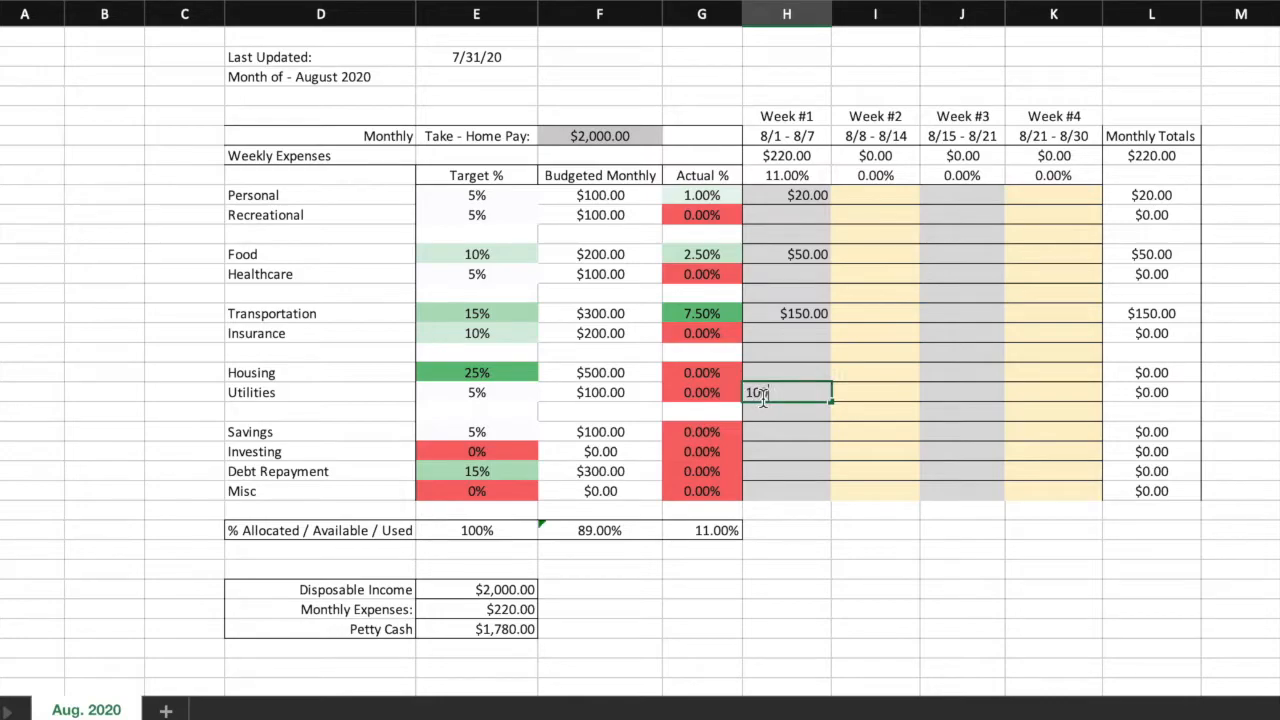
click(772, 435)
text(25)
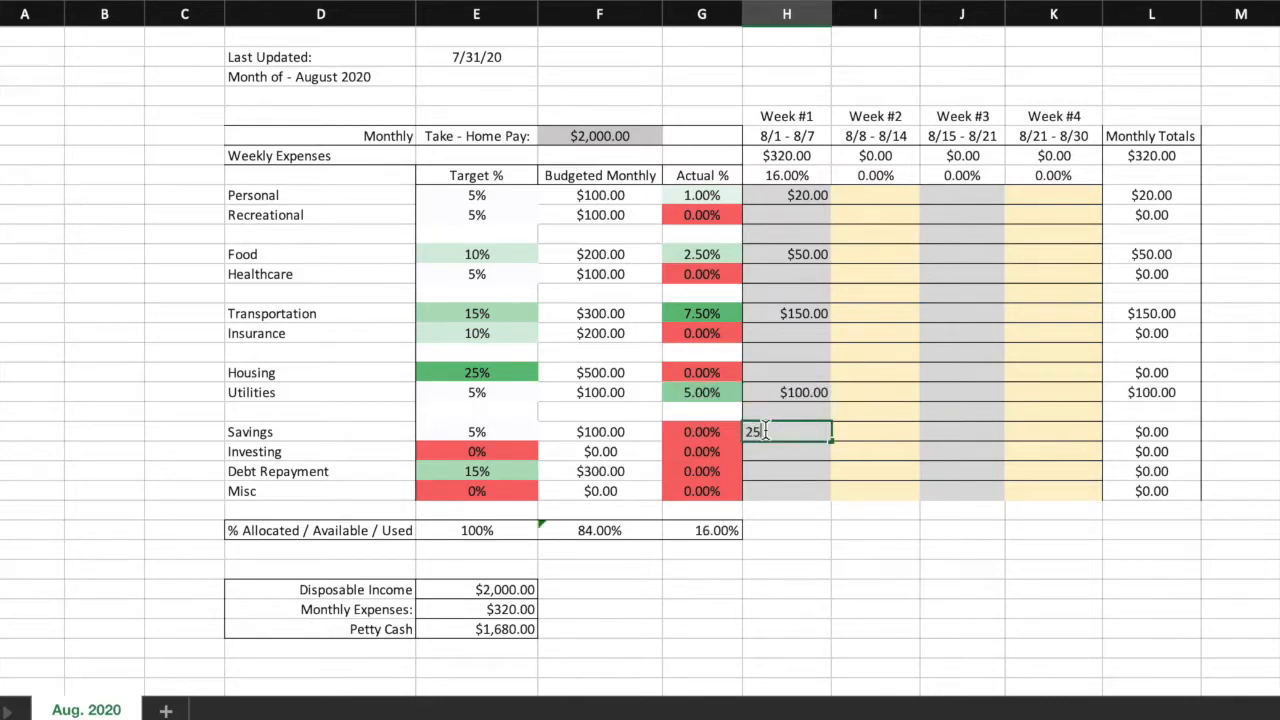
text(0)
- Enter 500 as the Debt Repayment amount for Week #1
click(797, 455)
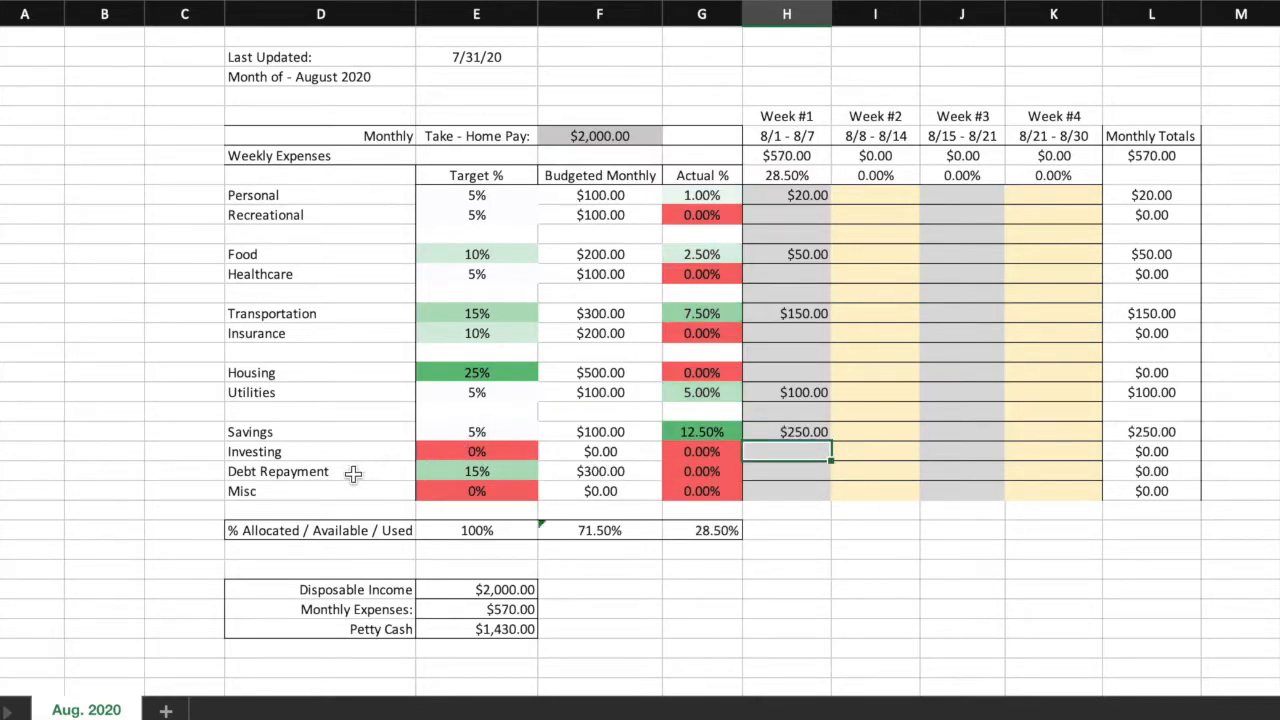
click(763, 478)
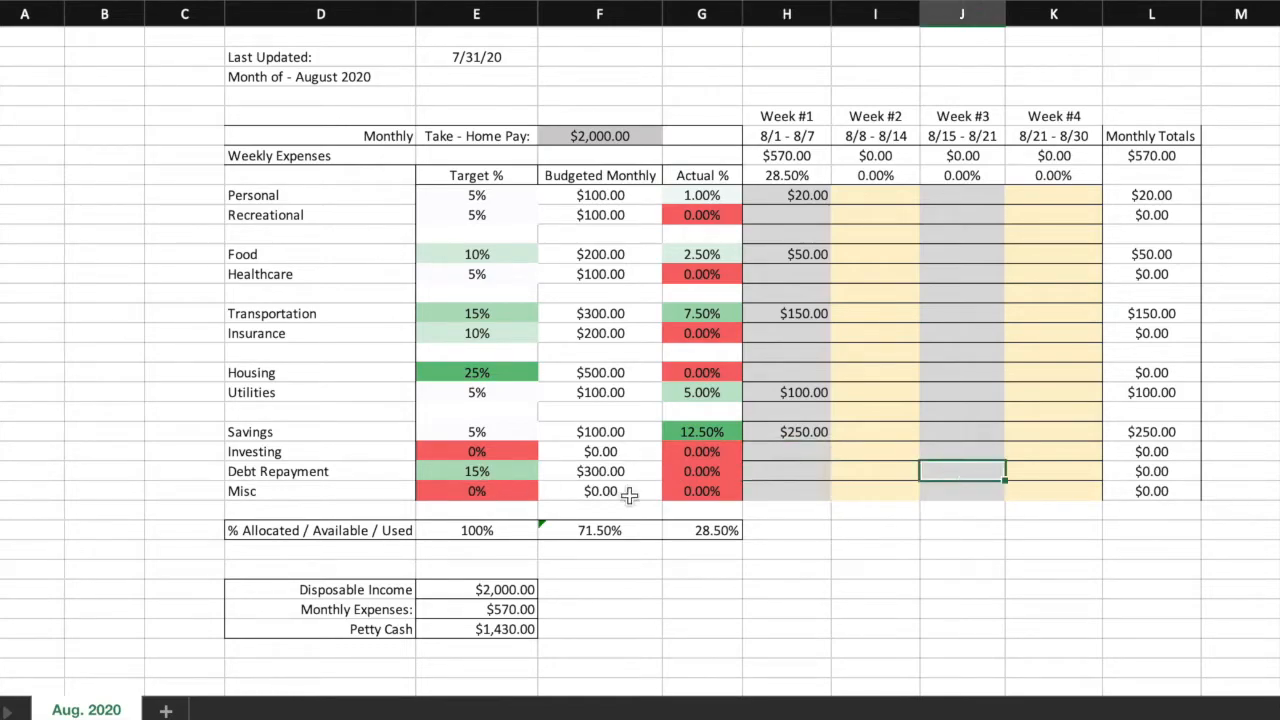
click(772, 475)
text(500)
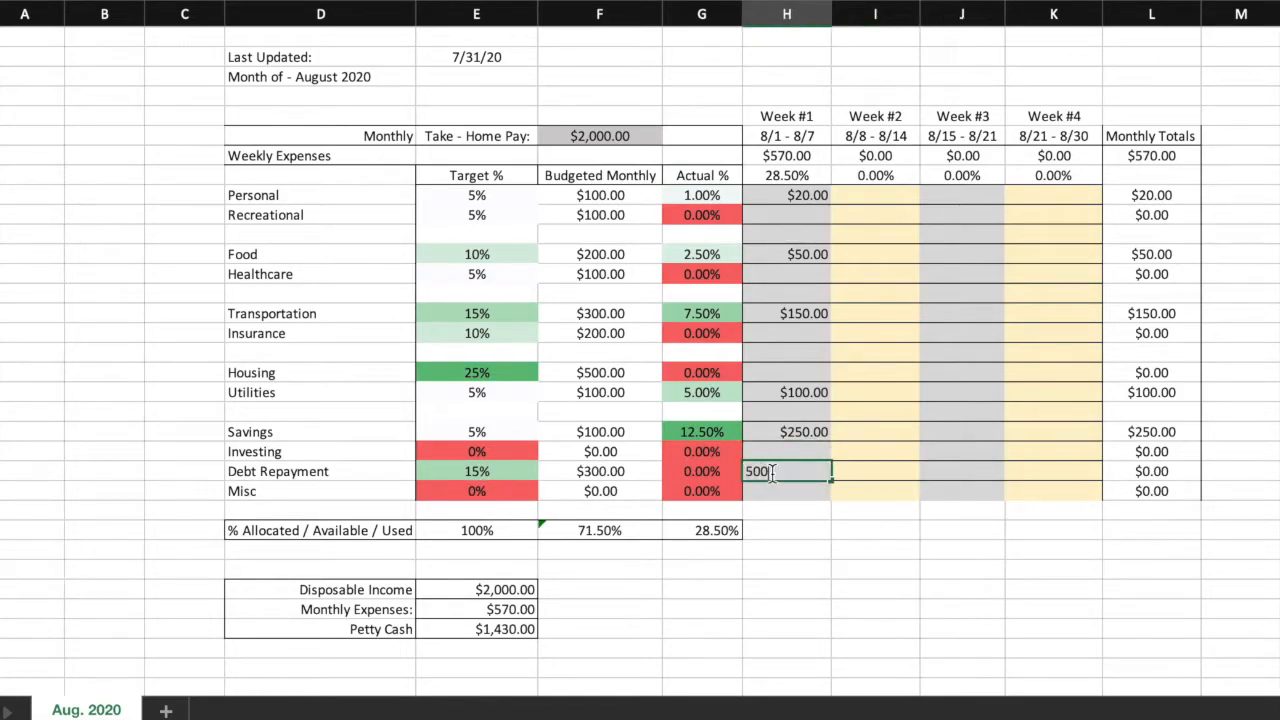
click(934, 474)
click(763, 472)
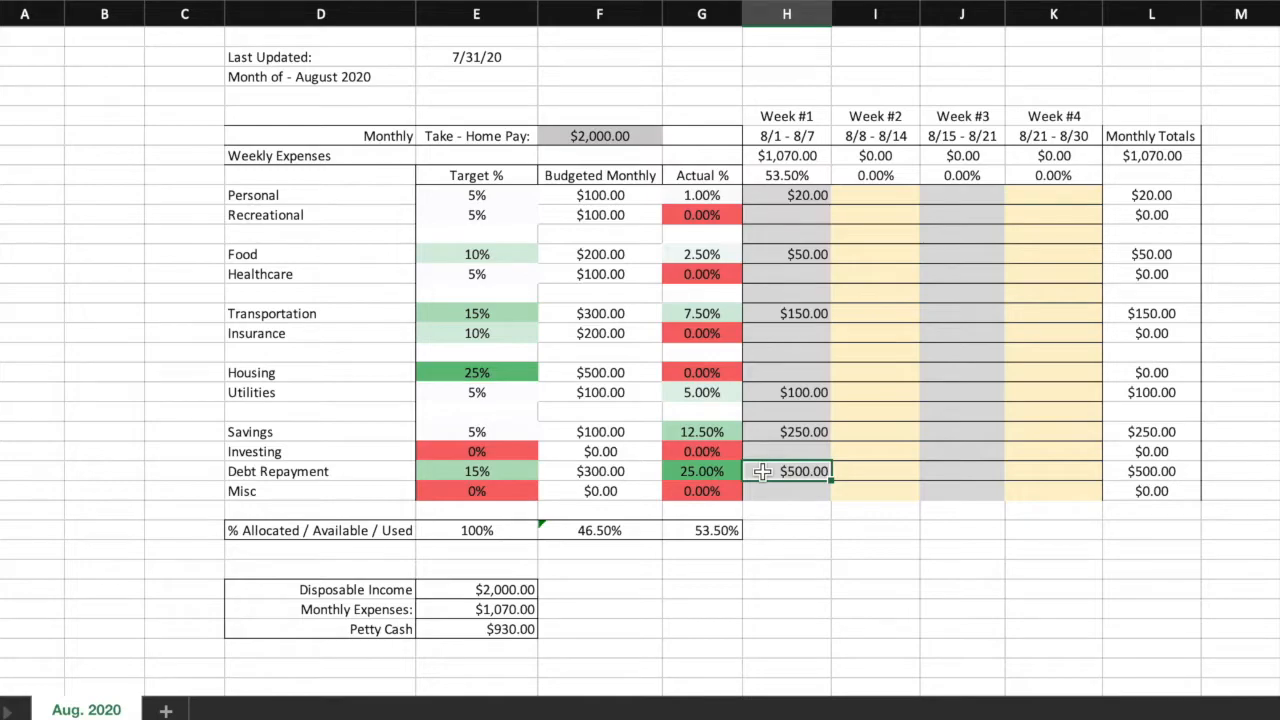
- Check the allocated, available and used percentages in the summary row below the categories
scroll(762, 472, up, 1)
click(677, 533)
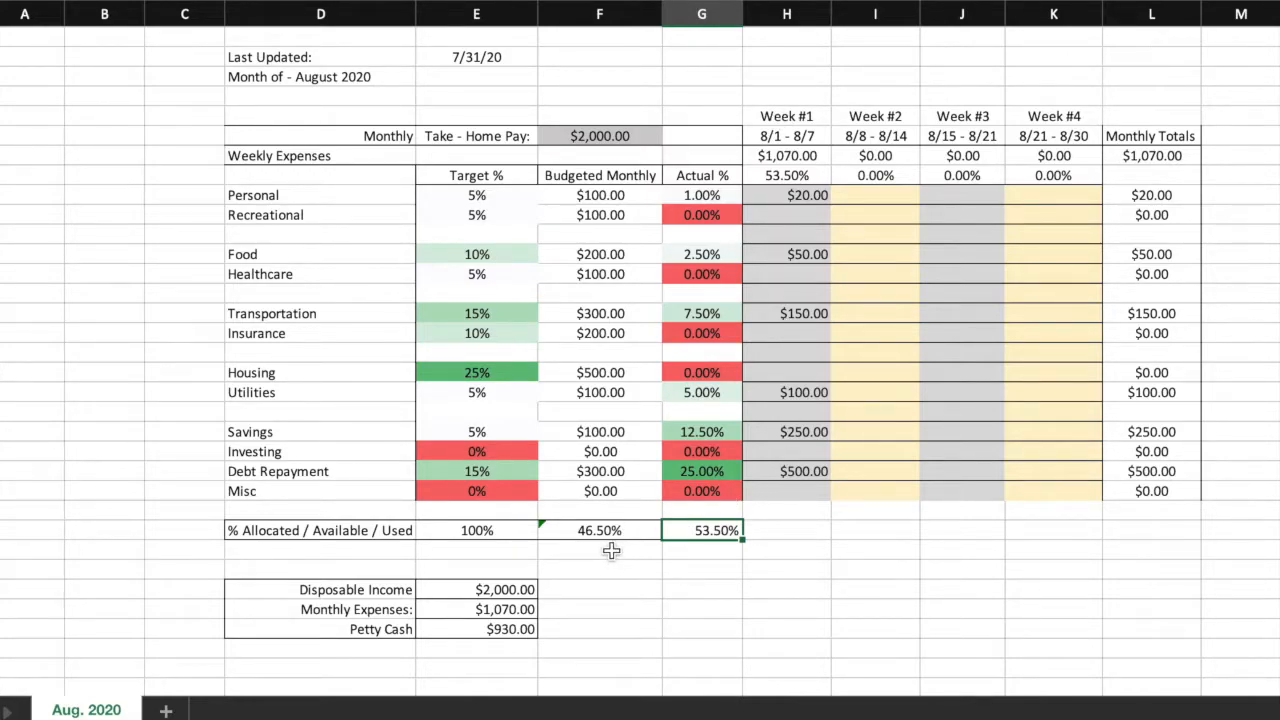
click(346, 530)
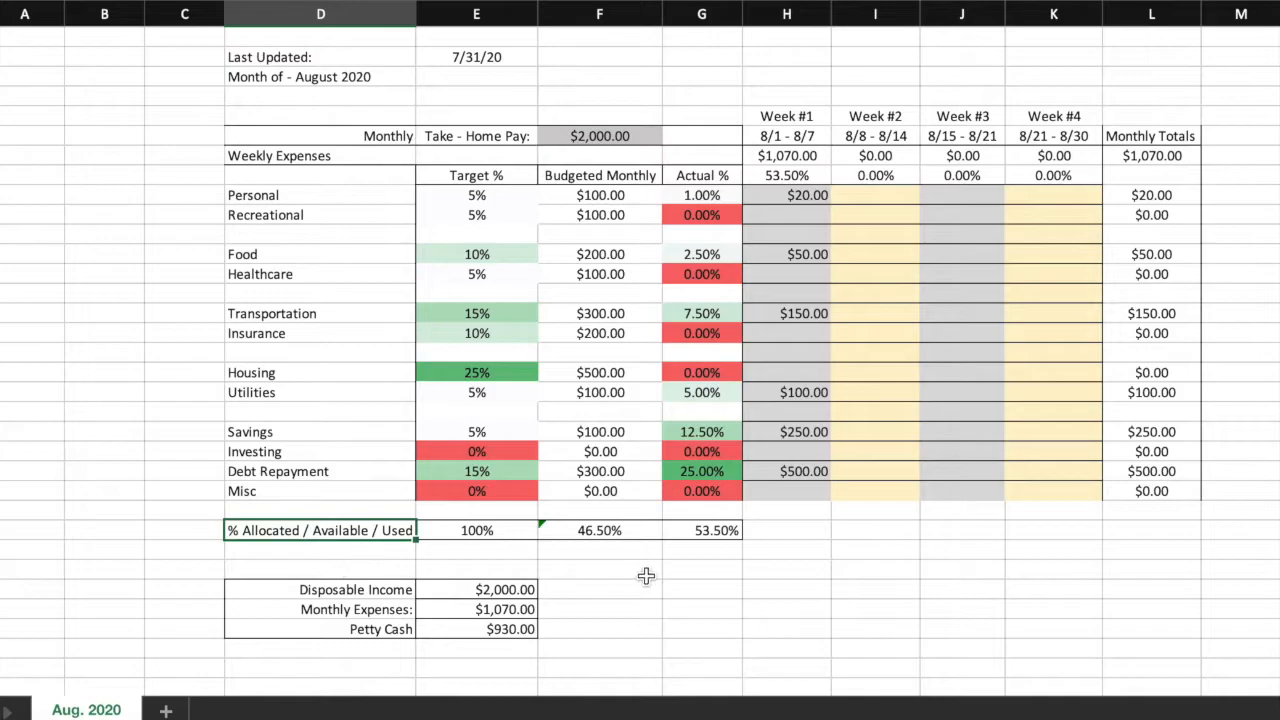
click(594, 530)
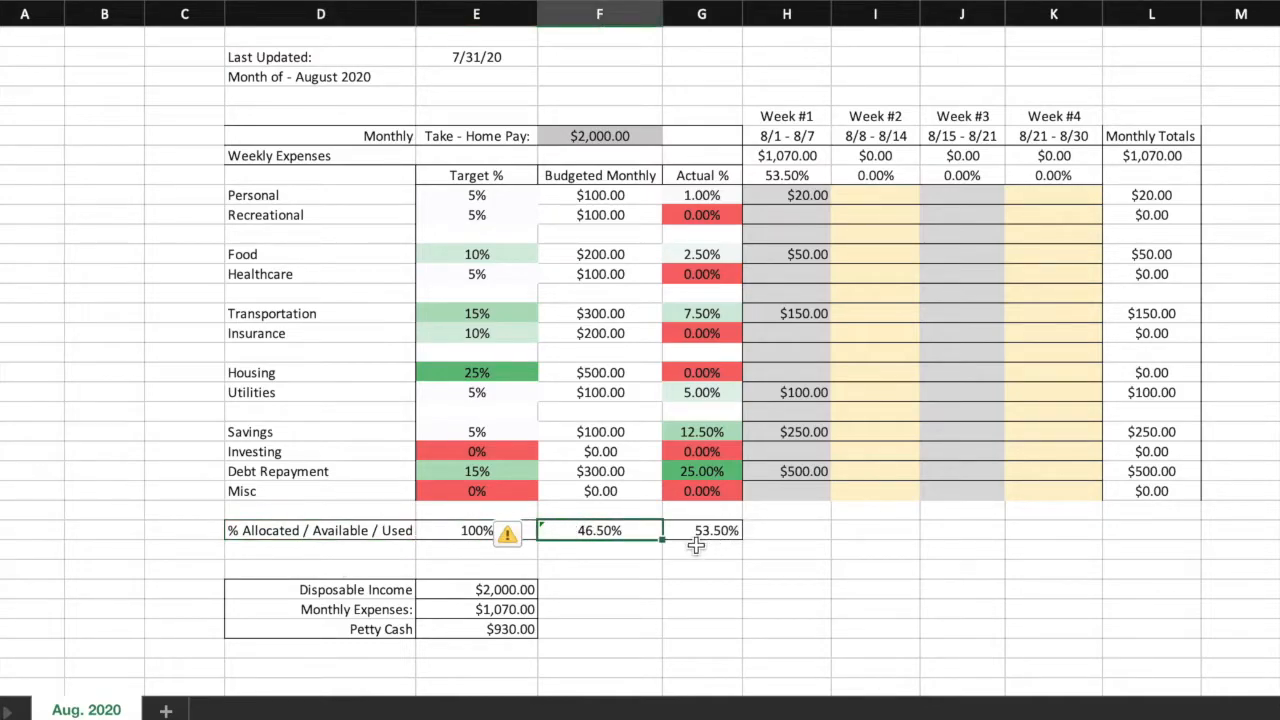
click(455, 550)
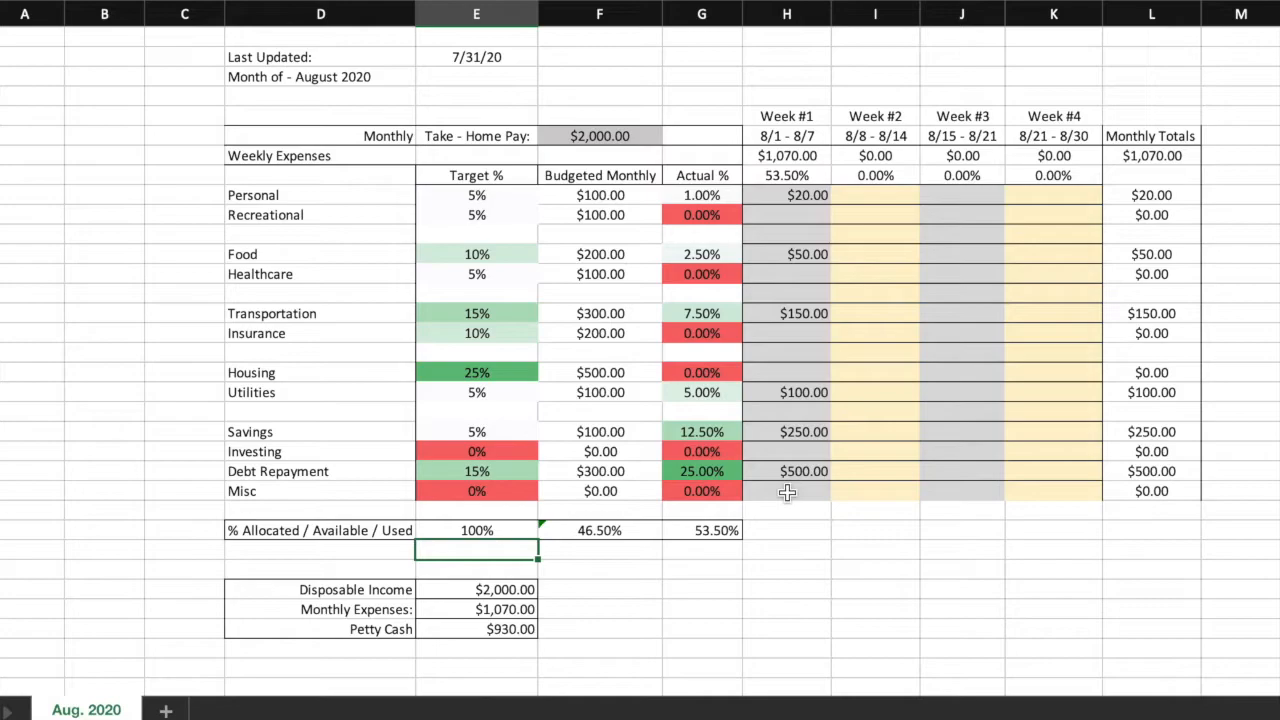
- Review the Monthly Totals for the Personal, Food and Transportation categories
click(870, 208)
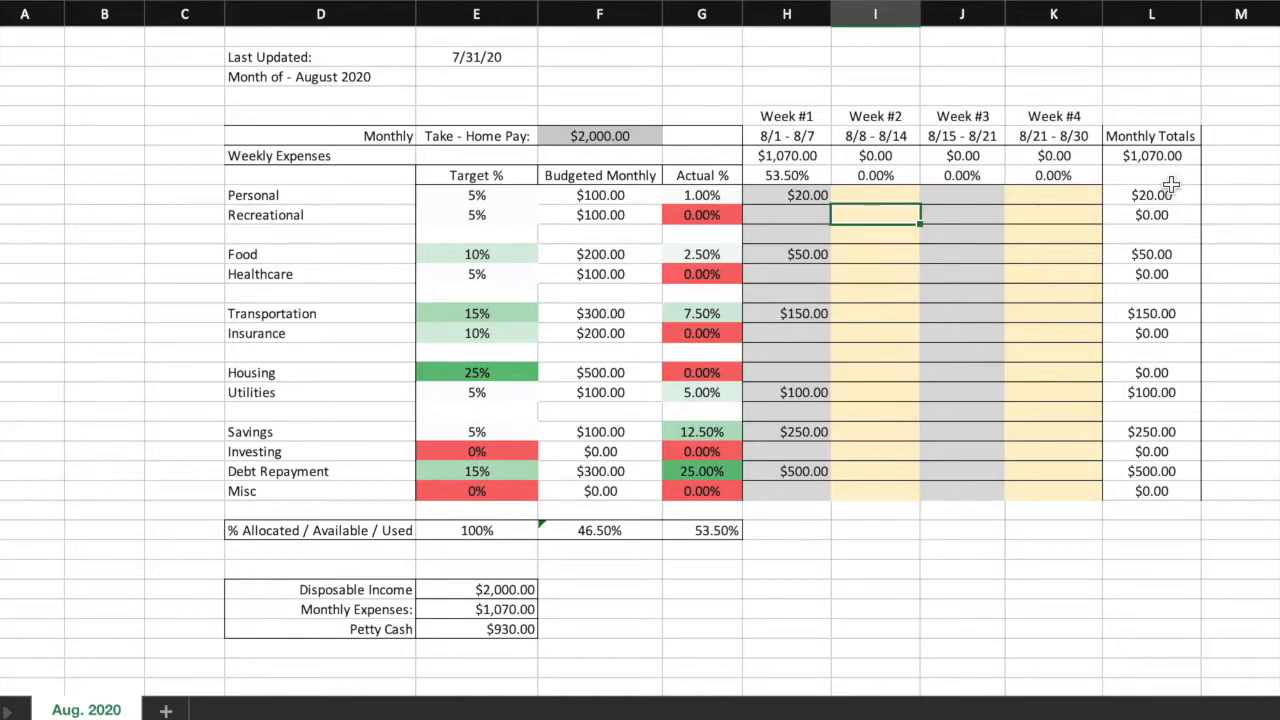
mouse_move(1167, 195)
mouse_down()
mouse_move(1171, 234)
mouse_move(1176, 196)
mouse_up()
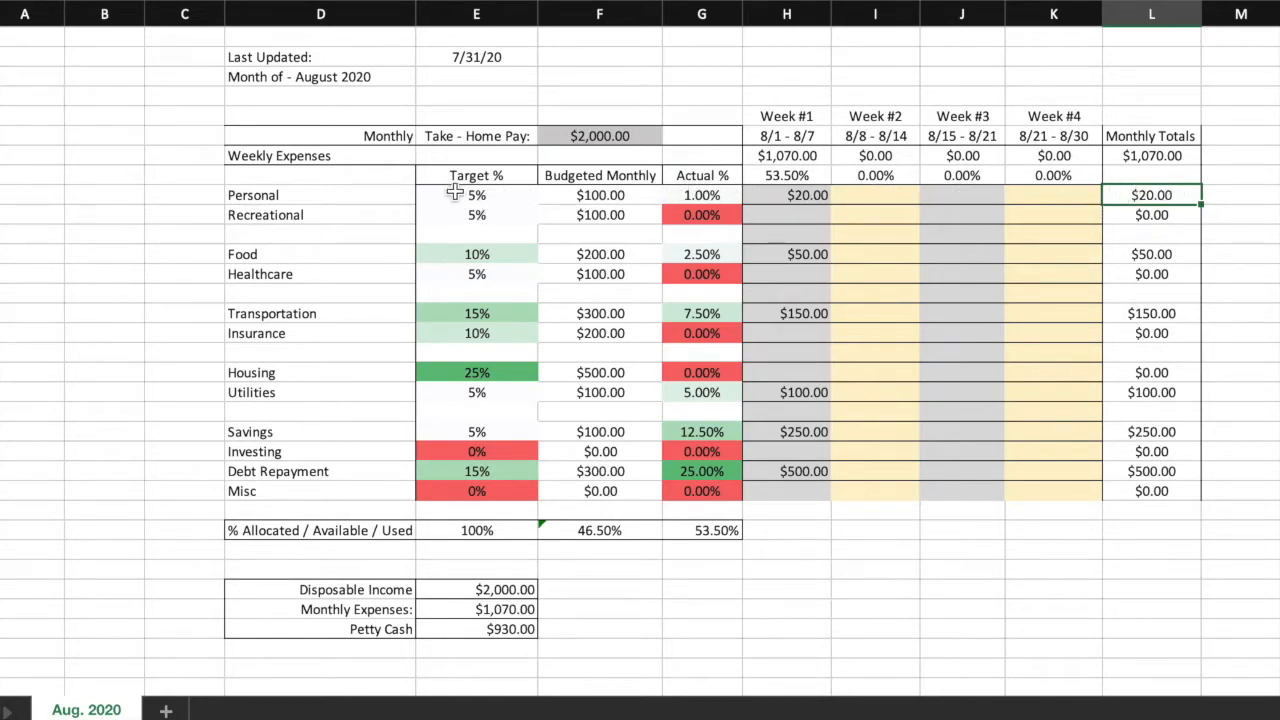
click(1135, 246)
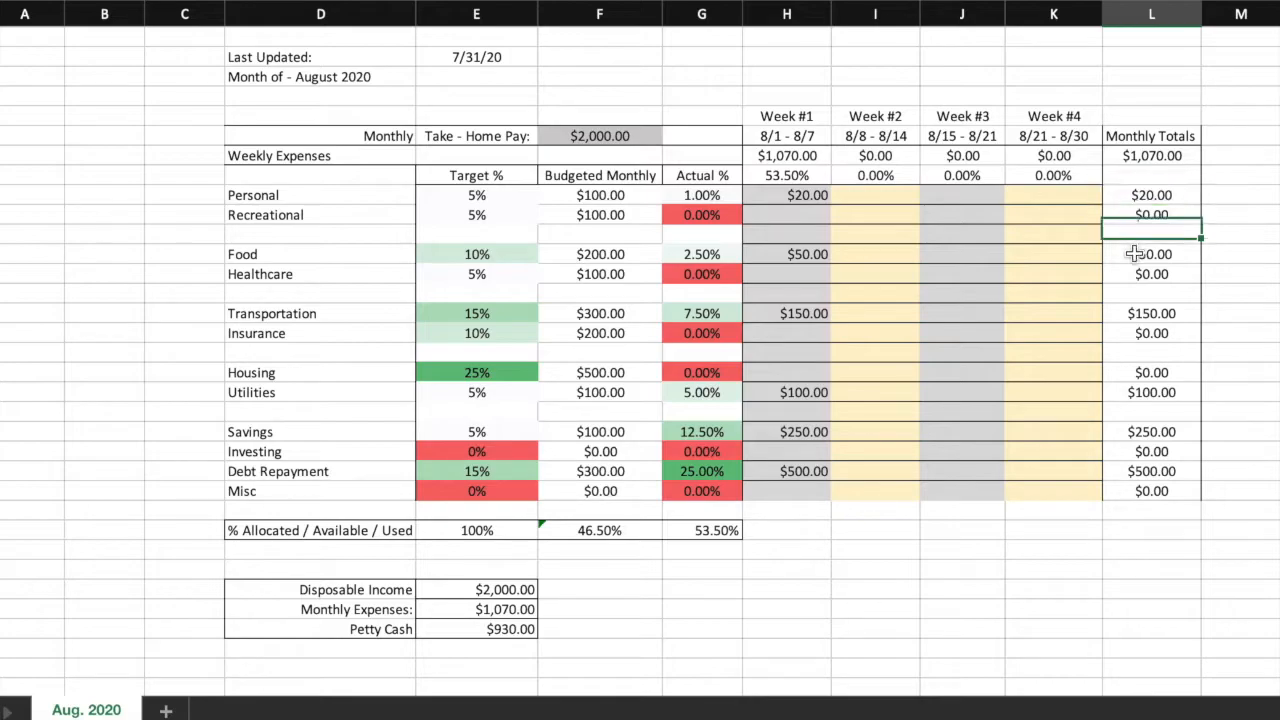
click(1152, 313)
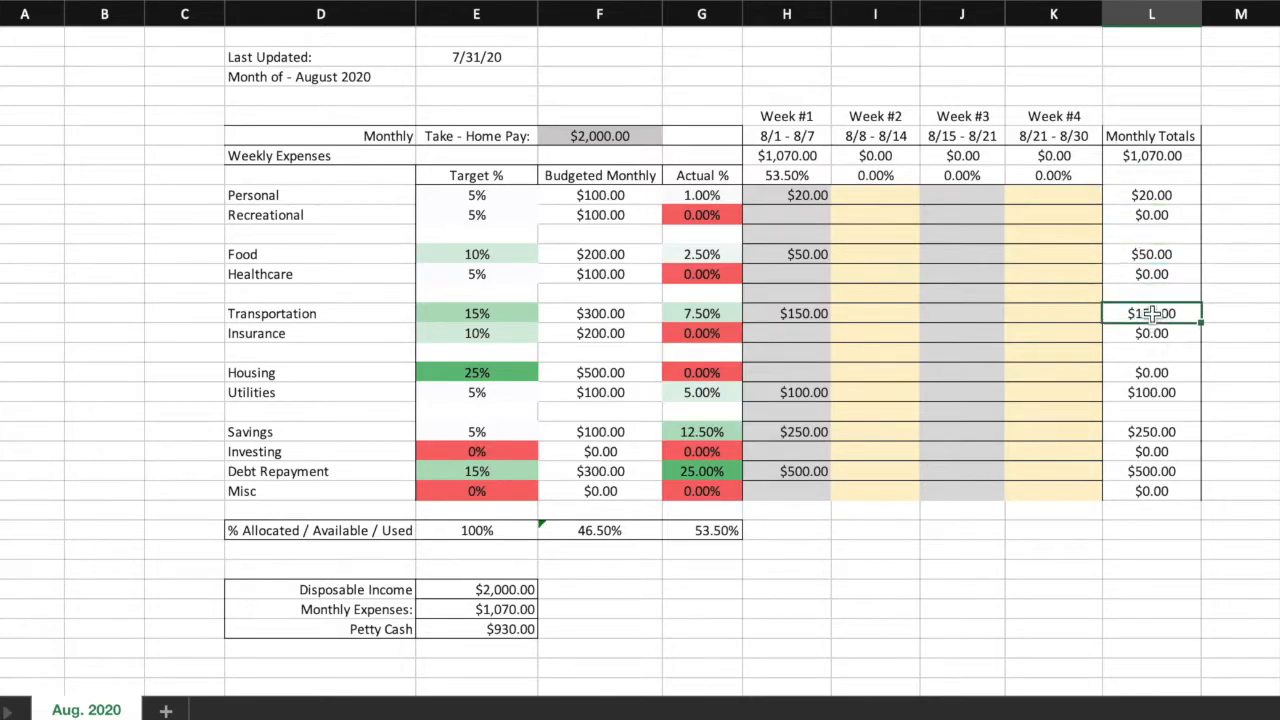
- Enter Week #2 expenses of 50 for Transportation and 50 for Recreational
click(888, 314)
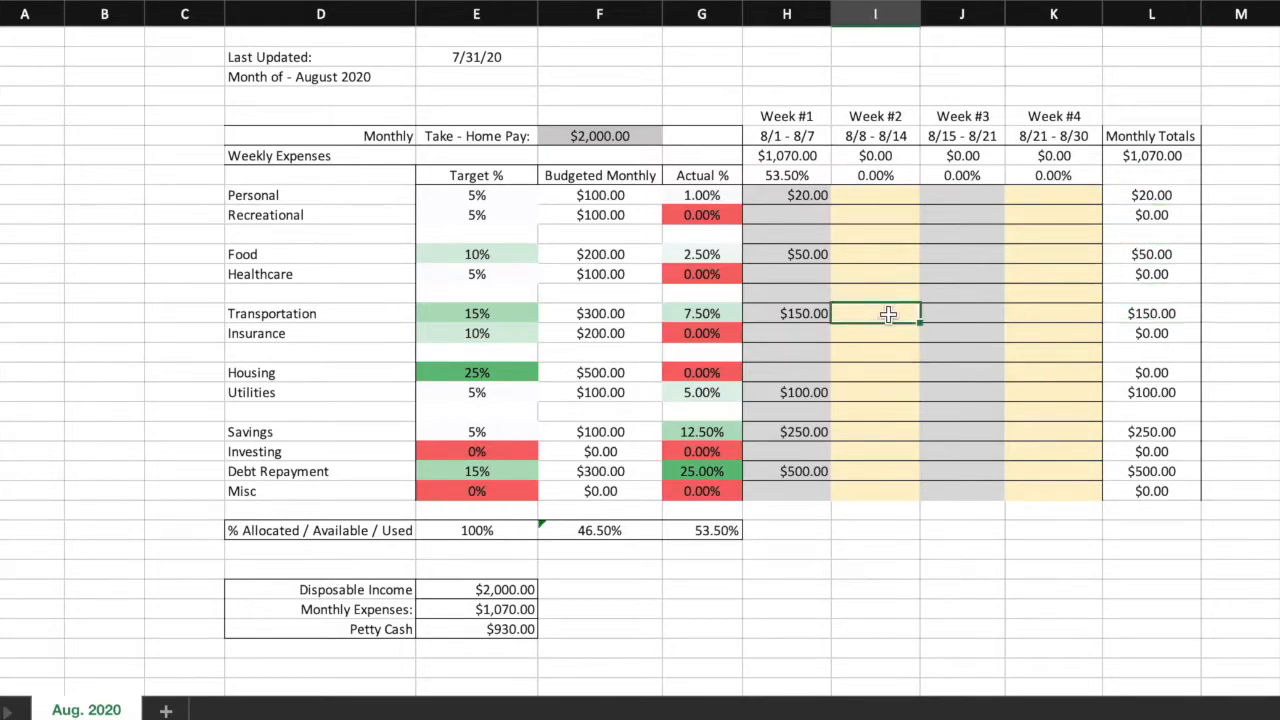
text(50)
click(958, 314)
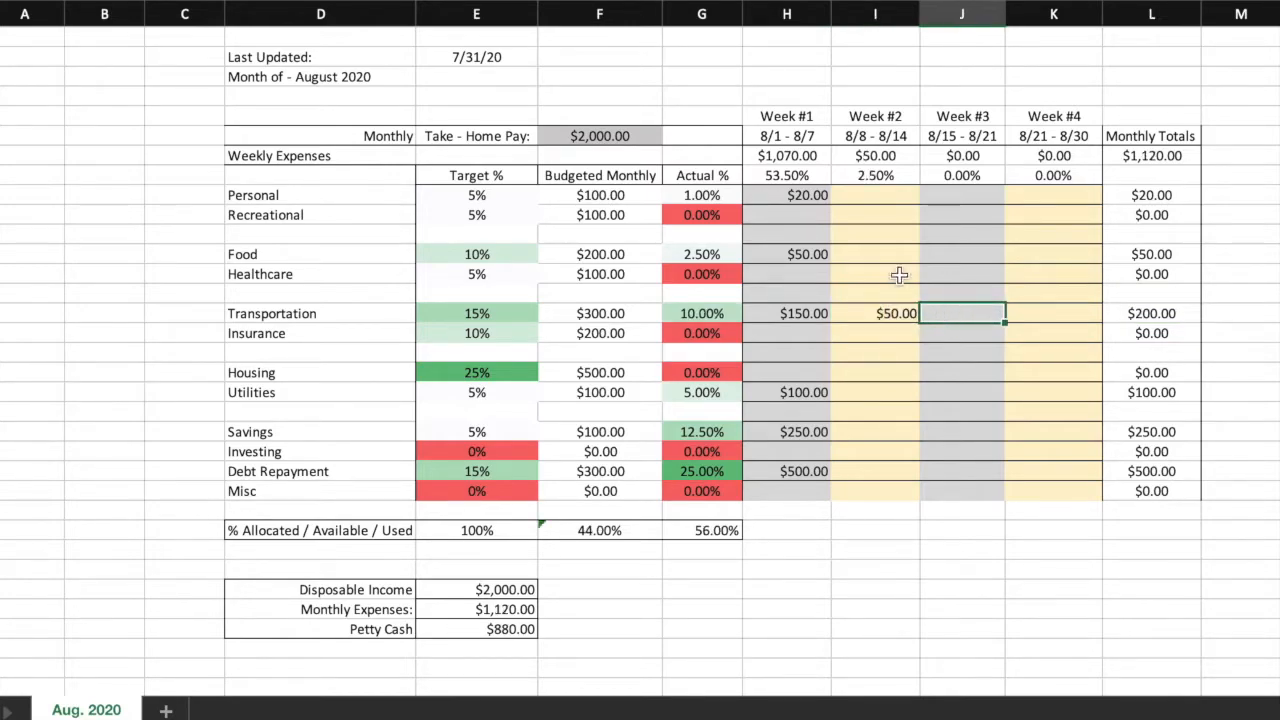
click(880, 214)
text(50)
click(977, 274)
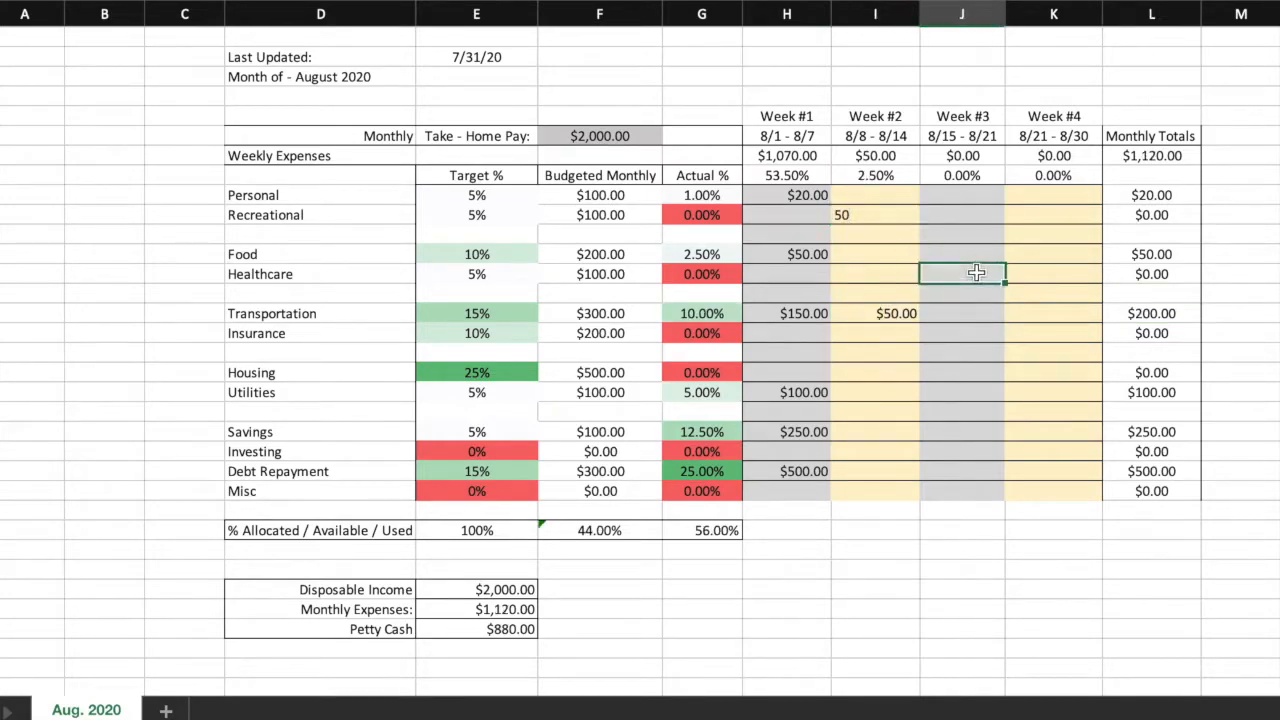
- Enter 100 as the Debt Repayment amount for Week #2
click(876, 470)
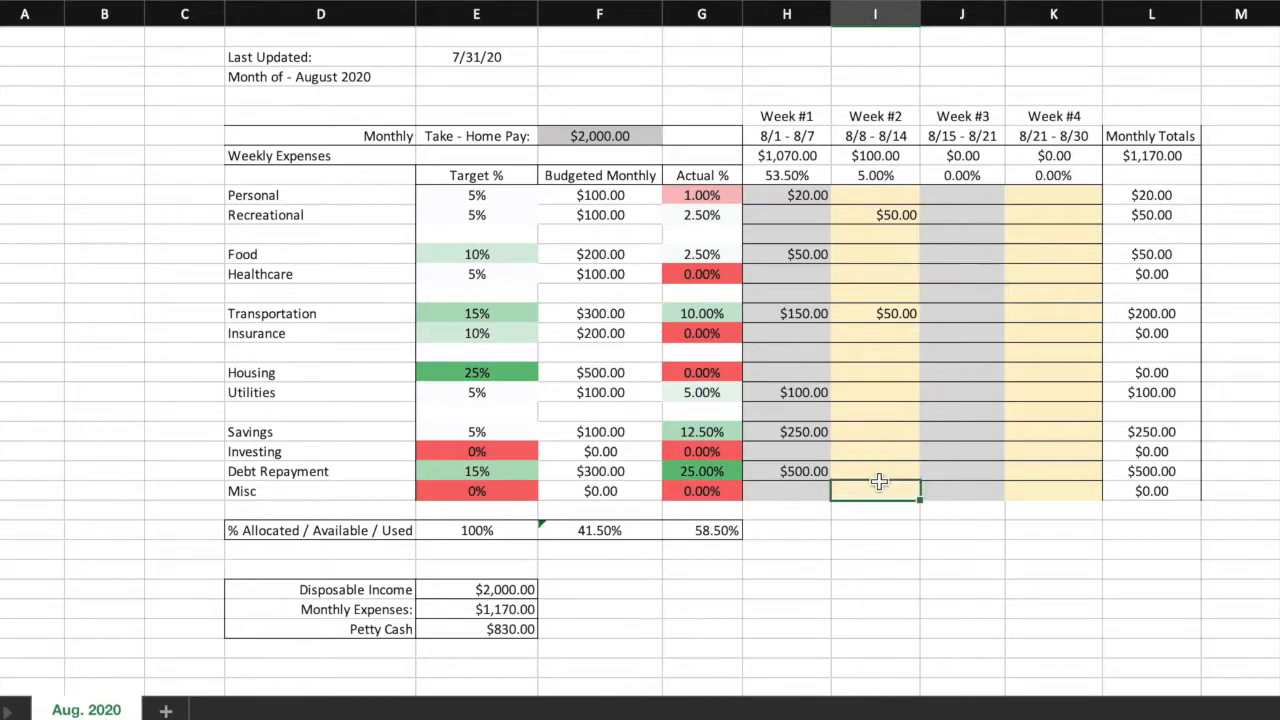
text(100)
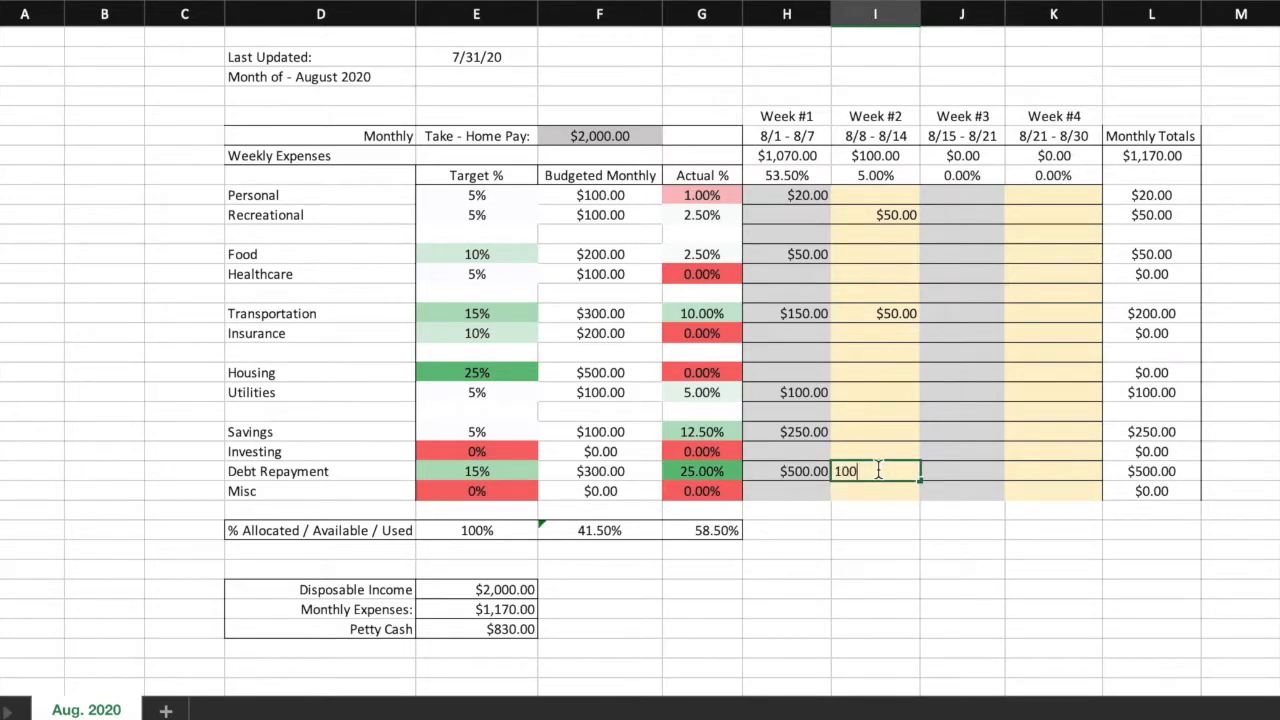
click(960, 470)
key(Left)
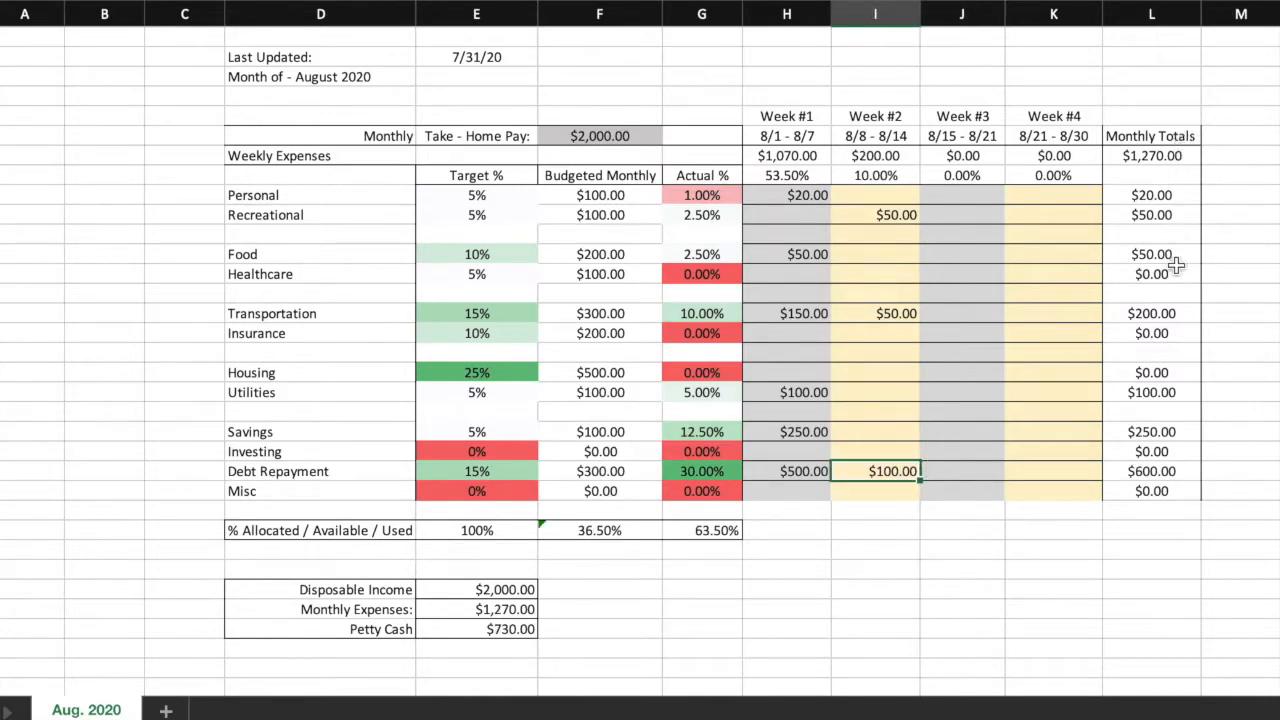
- Check the Monthly Totals for Personal, Transportation, Savings and Debt Repayment, plus the overall total of all expenses
click(1192, 196)
click(1186, 316)
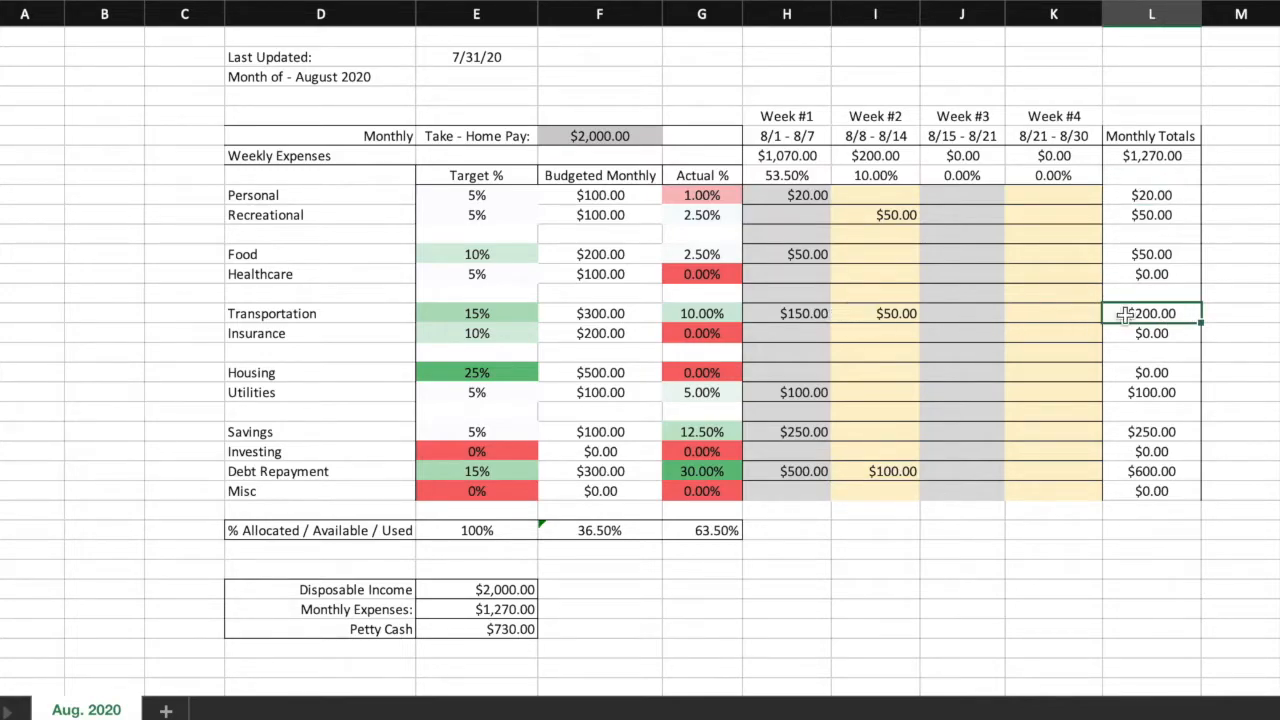
click(1158, 433)
click(1166, 471)
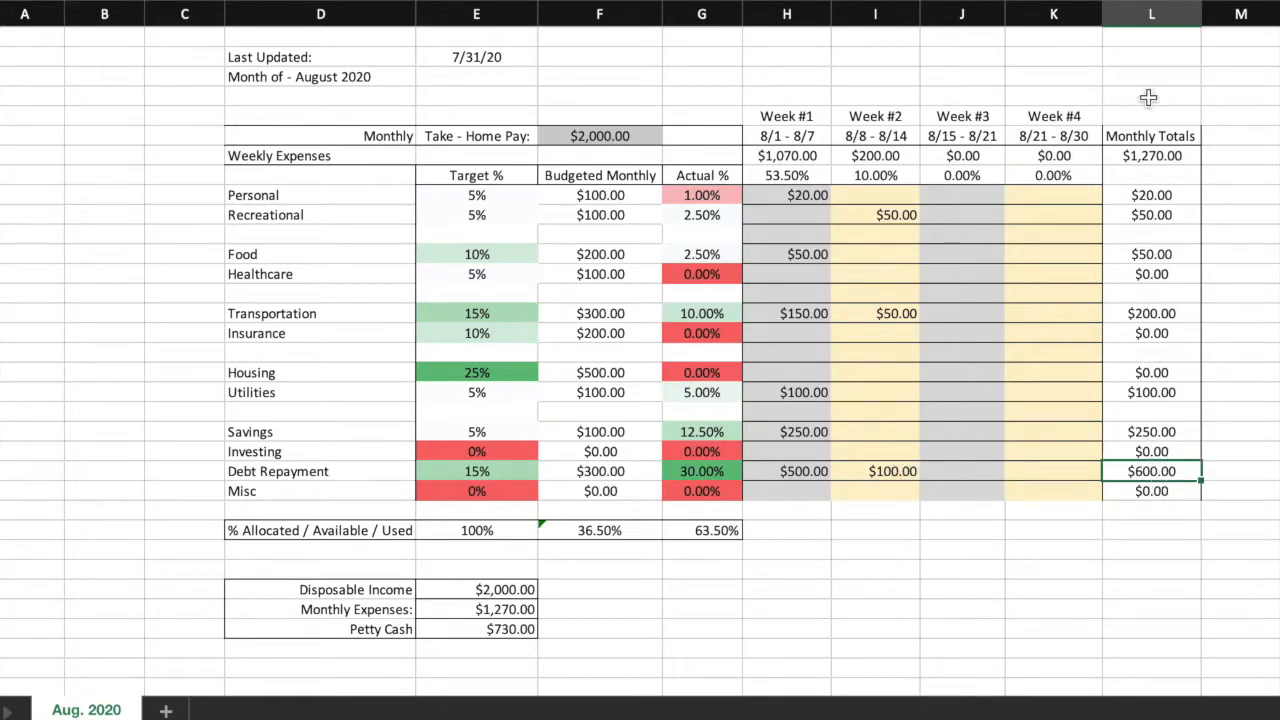
click(1175, 152)
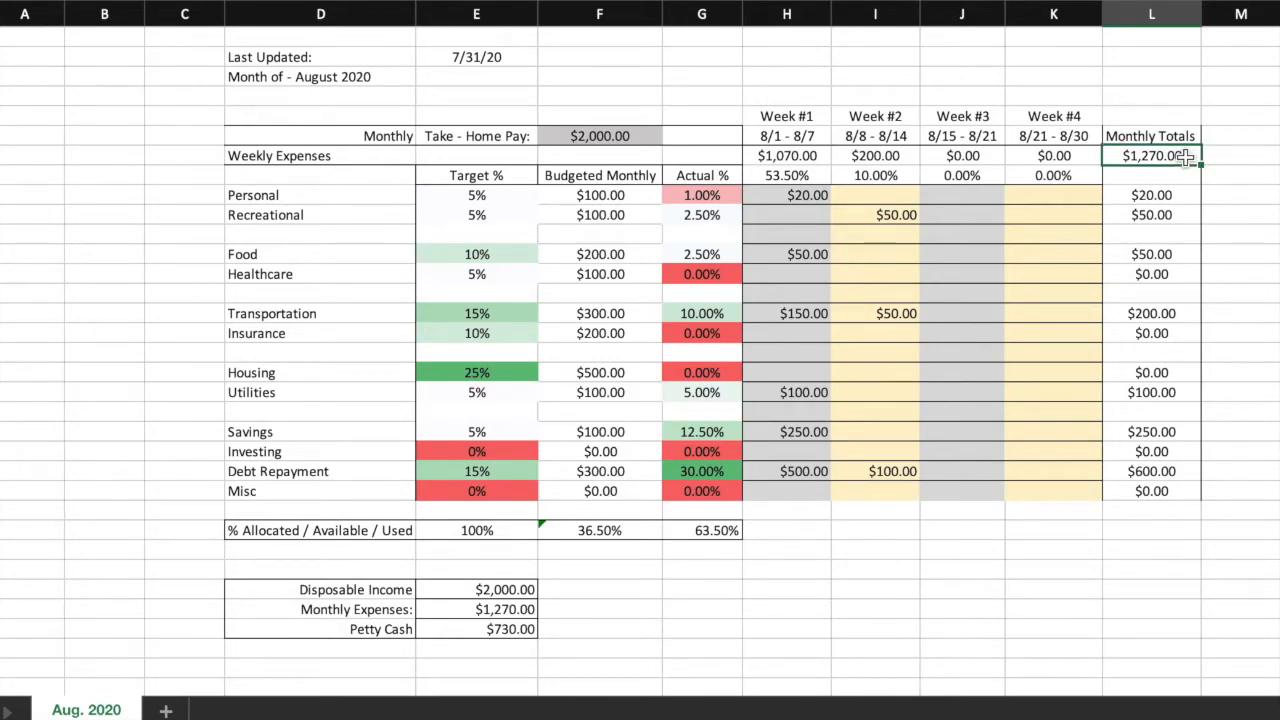
- Examine the Monthly Expenses and Petty Cash rows in the disposable income summary
click(447, 608)
scroll(449, 613, down, 1)
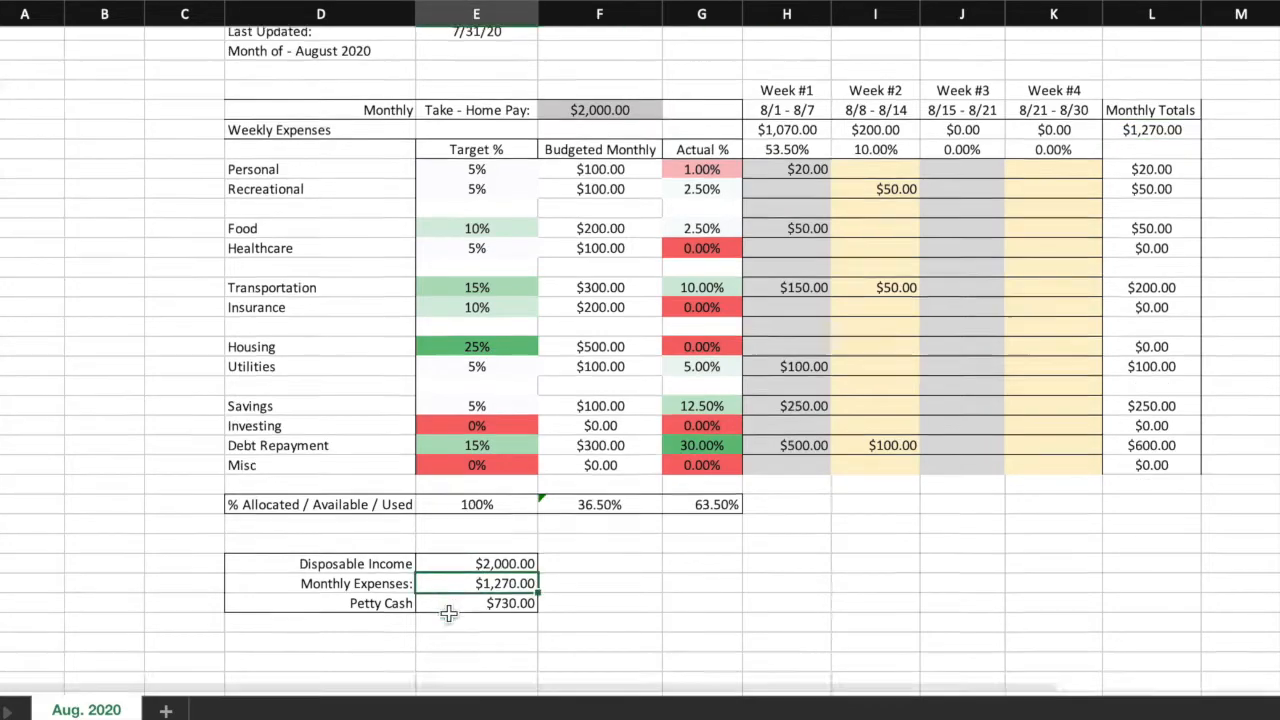
scroll(449, 613, down, 1)
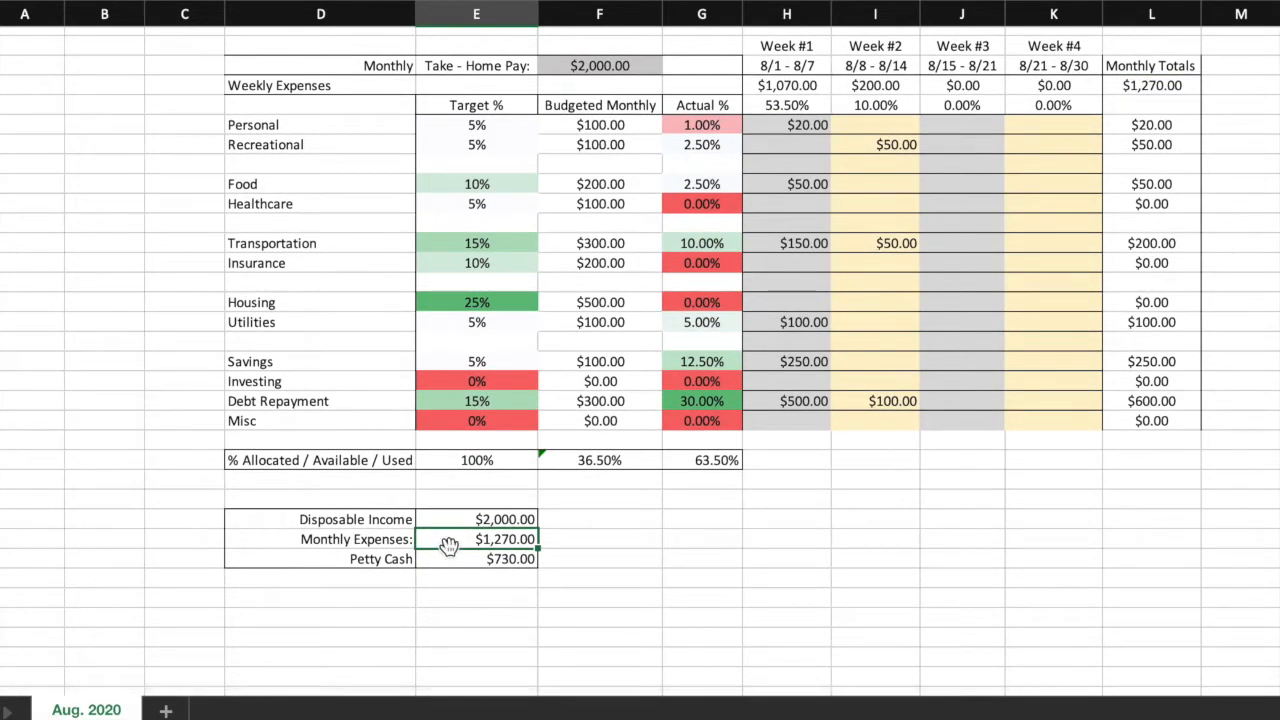
click(587, 562)
scroll(587, 567, up, 1)
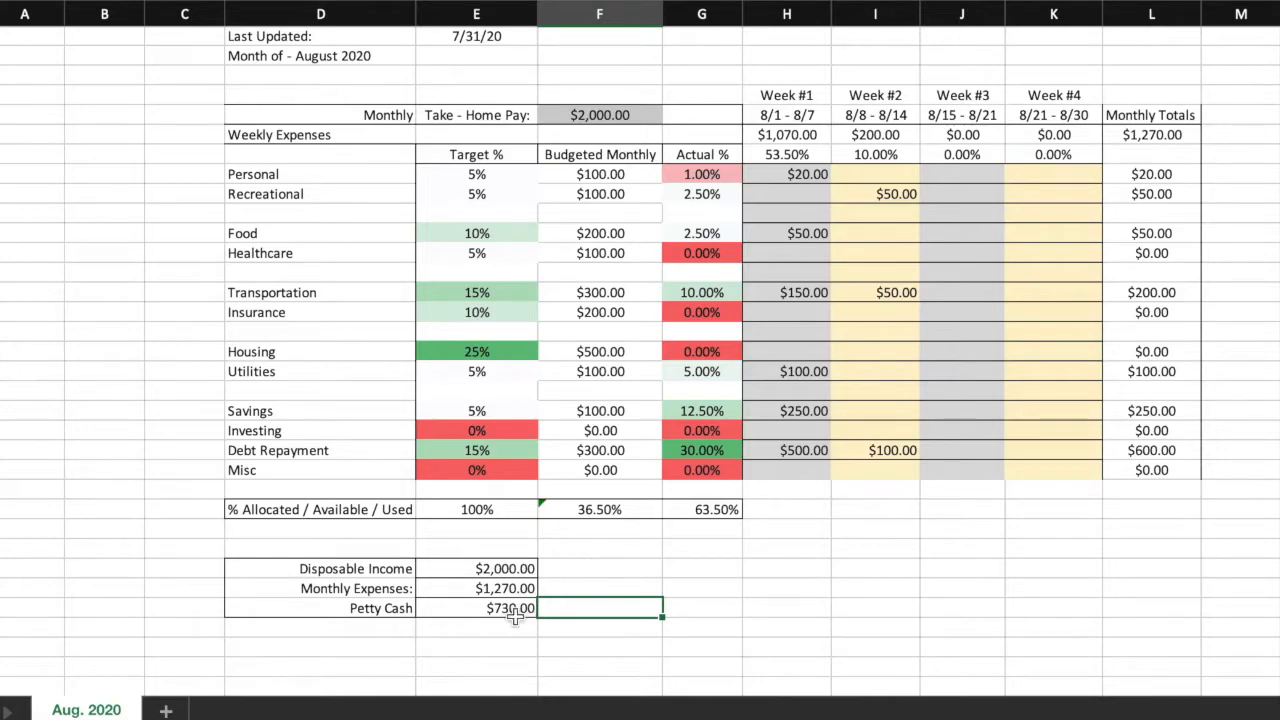
click(400, 612)
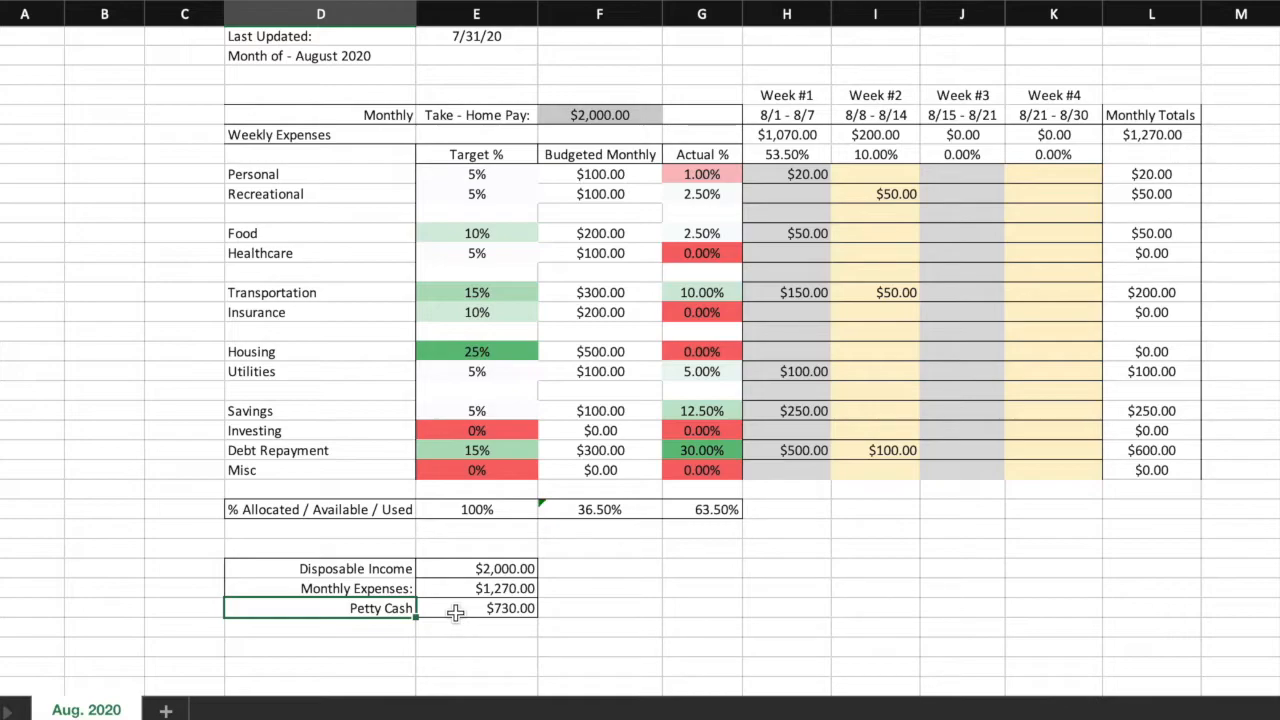
- Compare the Debt Repayment and Investing targets with the remaining Petty Cash amount
click(447, 451)
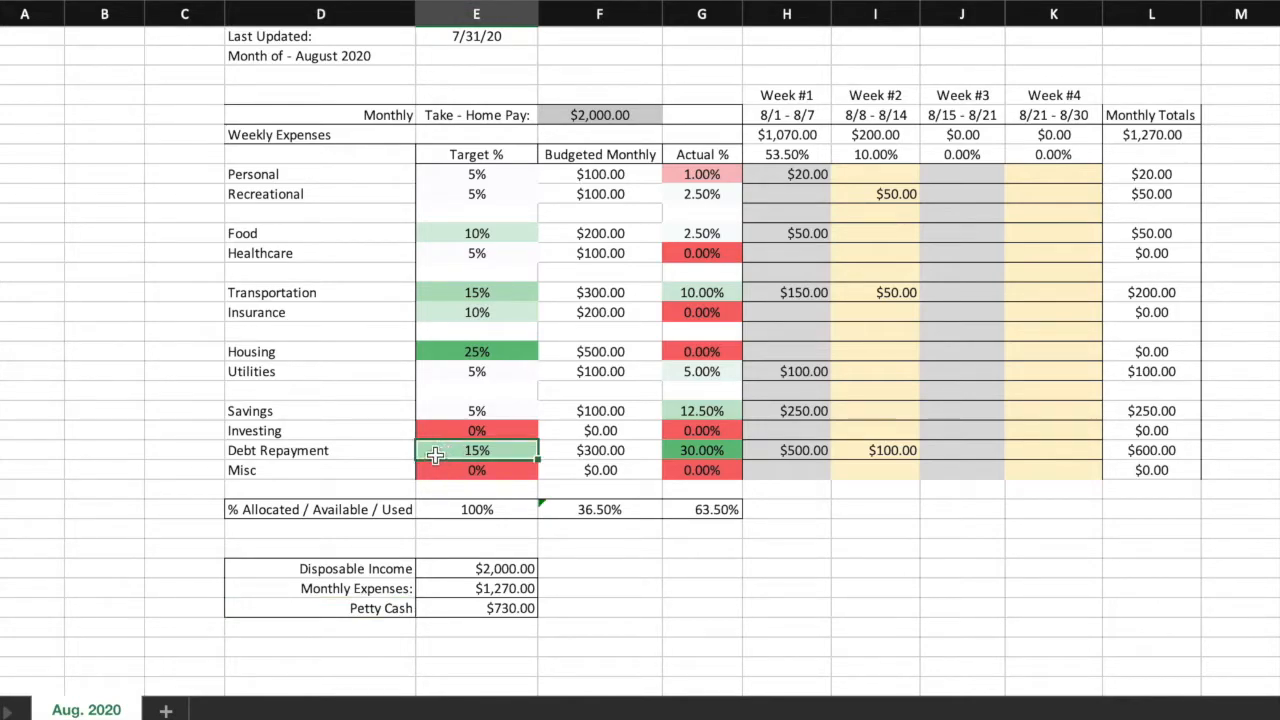
click(439, 429)
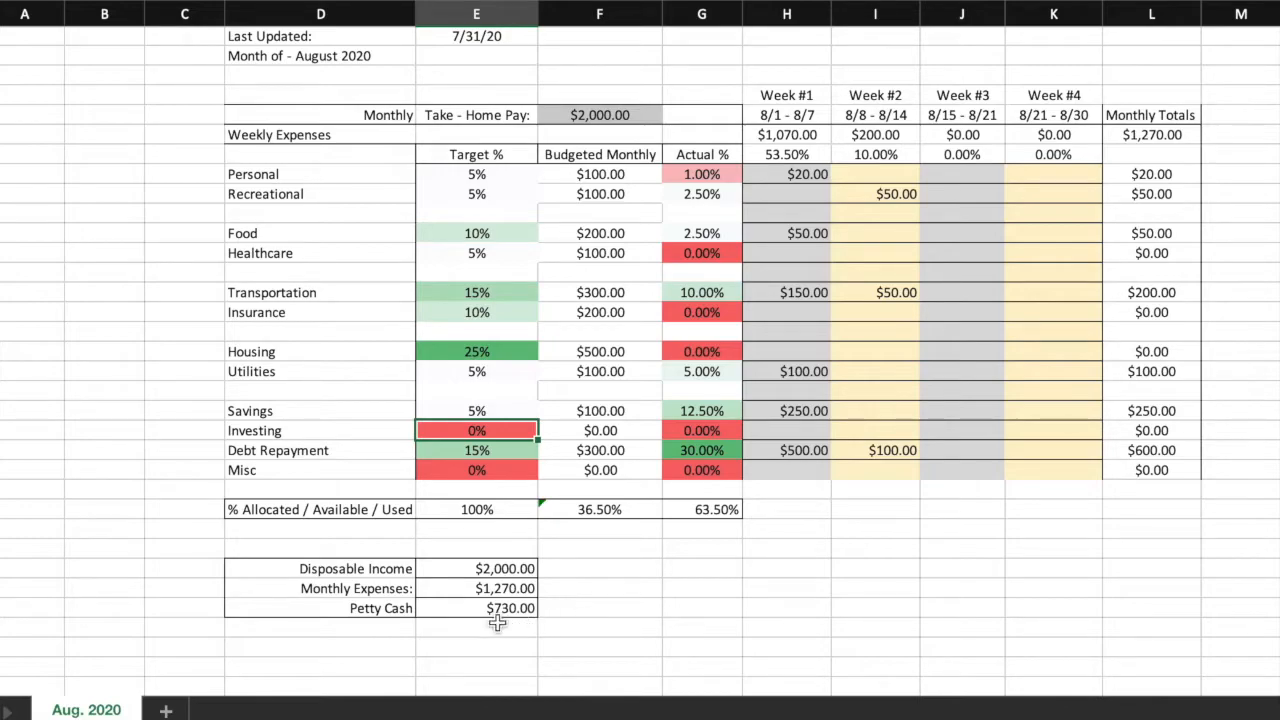
click(432, 610)
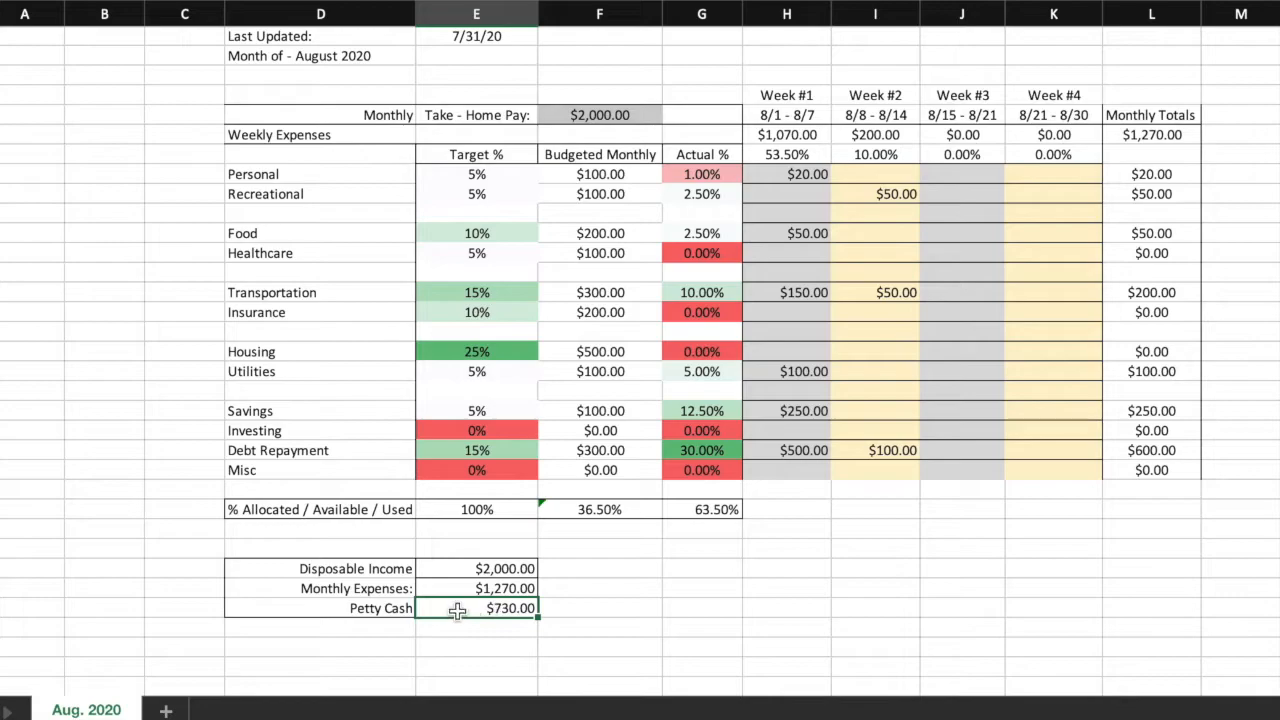
- Look through the itemized expense log tables beside the budget, from Personal Expenses down to Money Invested
scroll(923, 574, right, 10)
scroll(923, 574, up, 1)
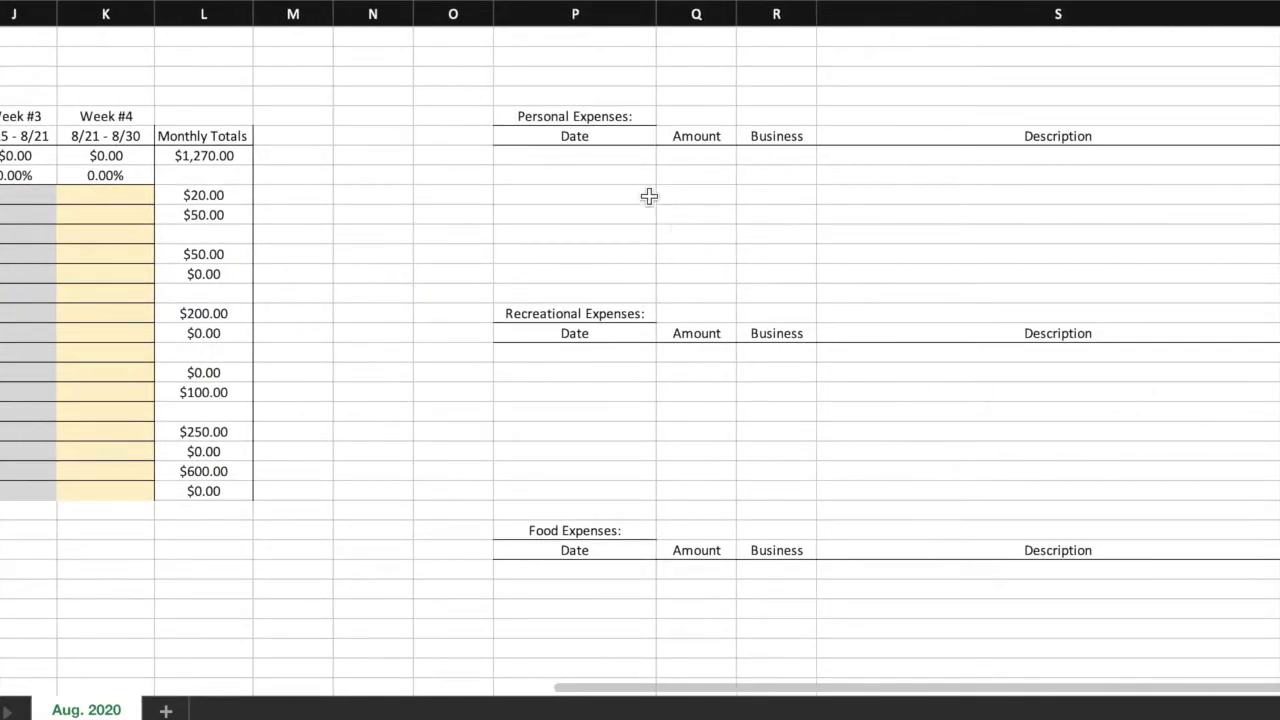
scroll(606, 182, down, 10)
scroll(606, 182, left, 1)
scroll(606, 181, down, 10)
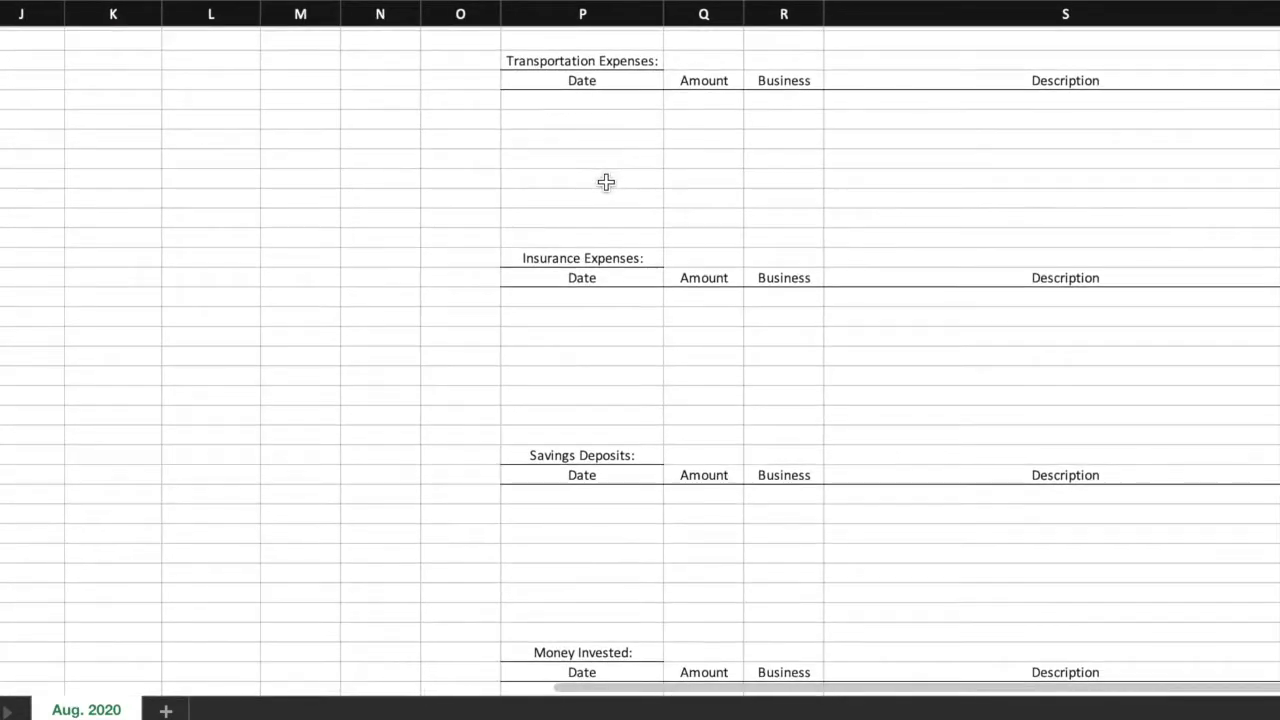
scroll(606, 181, up, 12)
scroll(606, 181, up, 6)
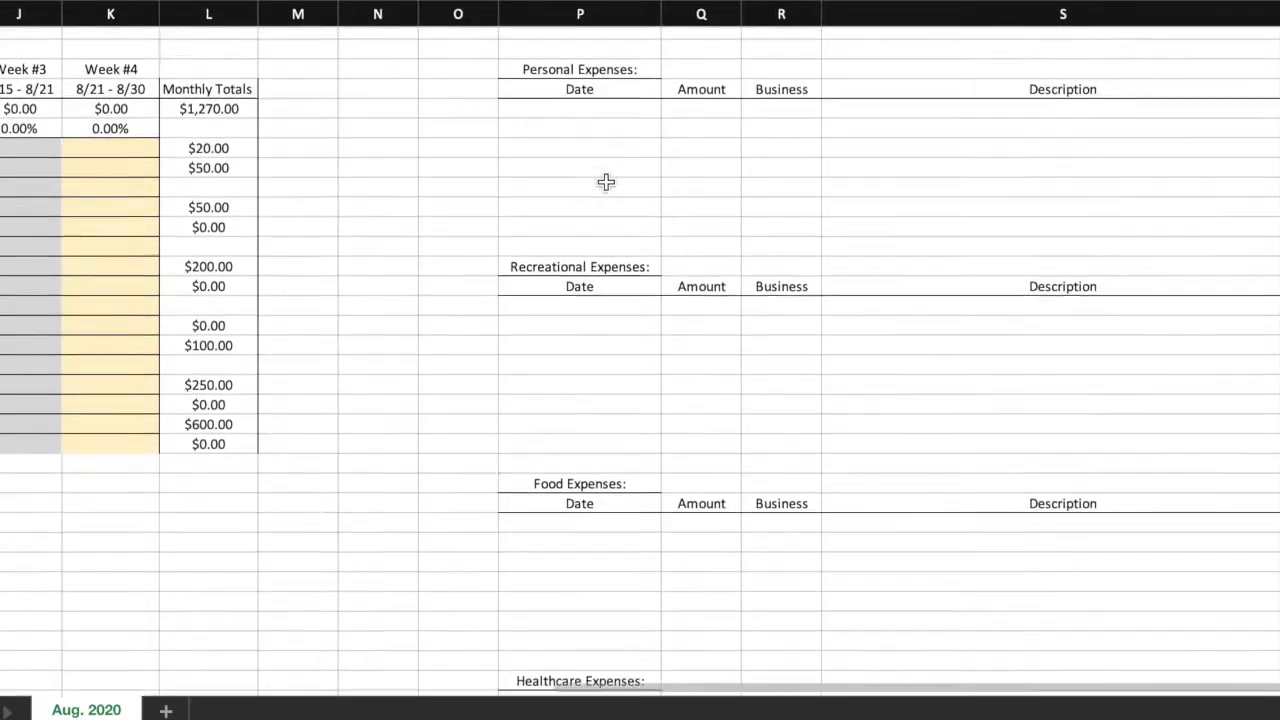
- Look over the Date, Amount, Business and Description columns of the expense logs, from Personal down to Insurance Expenses
scroll(604, 171, left, 1)
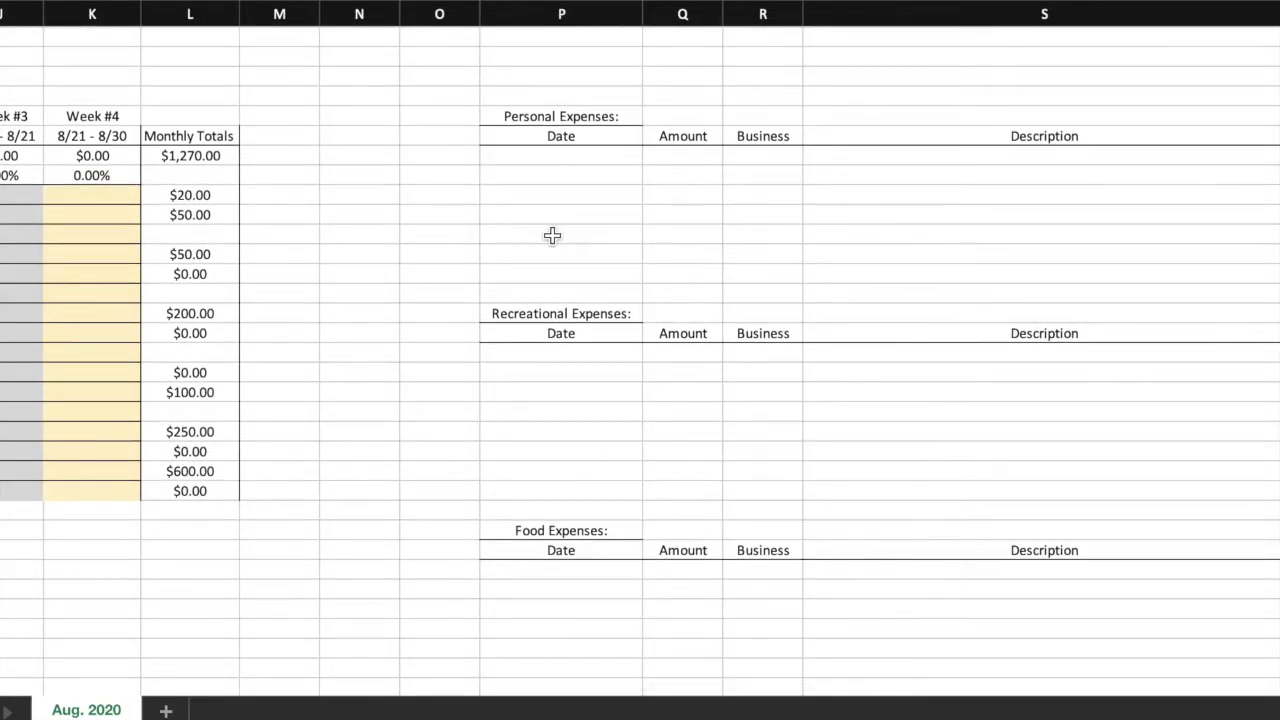
scroll(552, 235, left, 3)
scroll(552, 235, down, 2)
scroll(552, 235, up, 1)
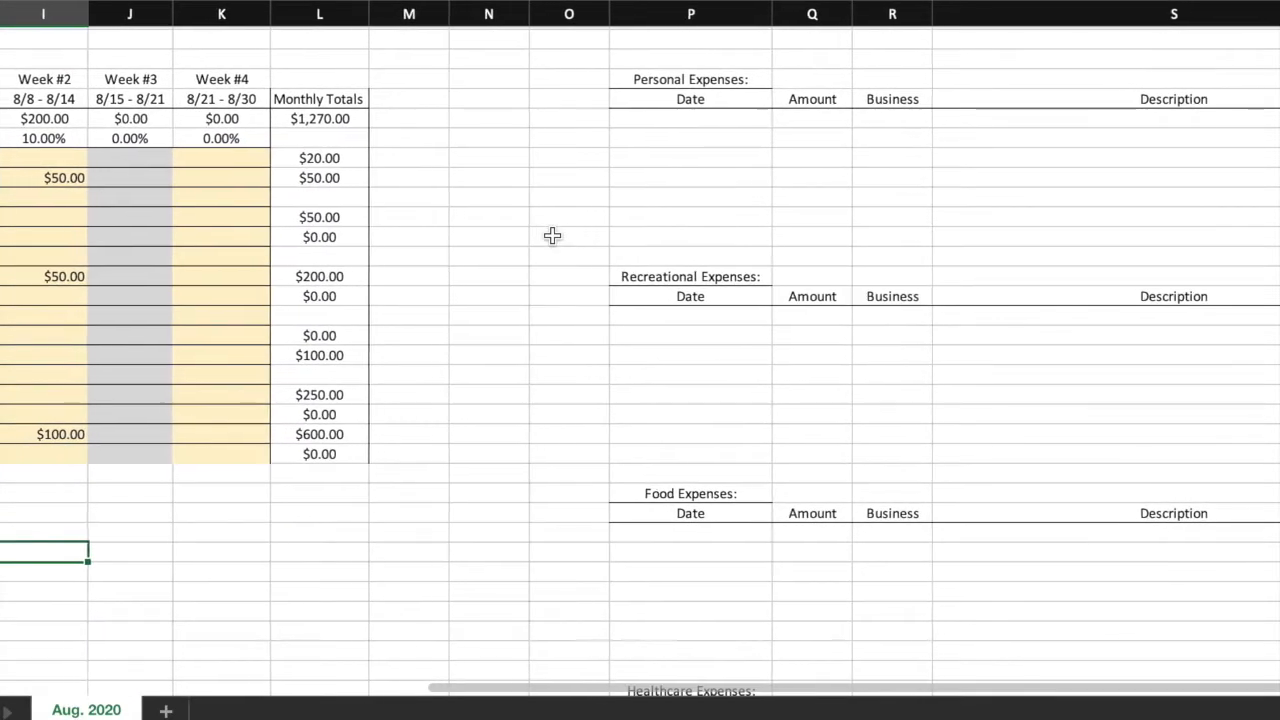
scroll(552, 235, left, 1)
scroll(552, 235, up, 1)
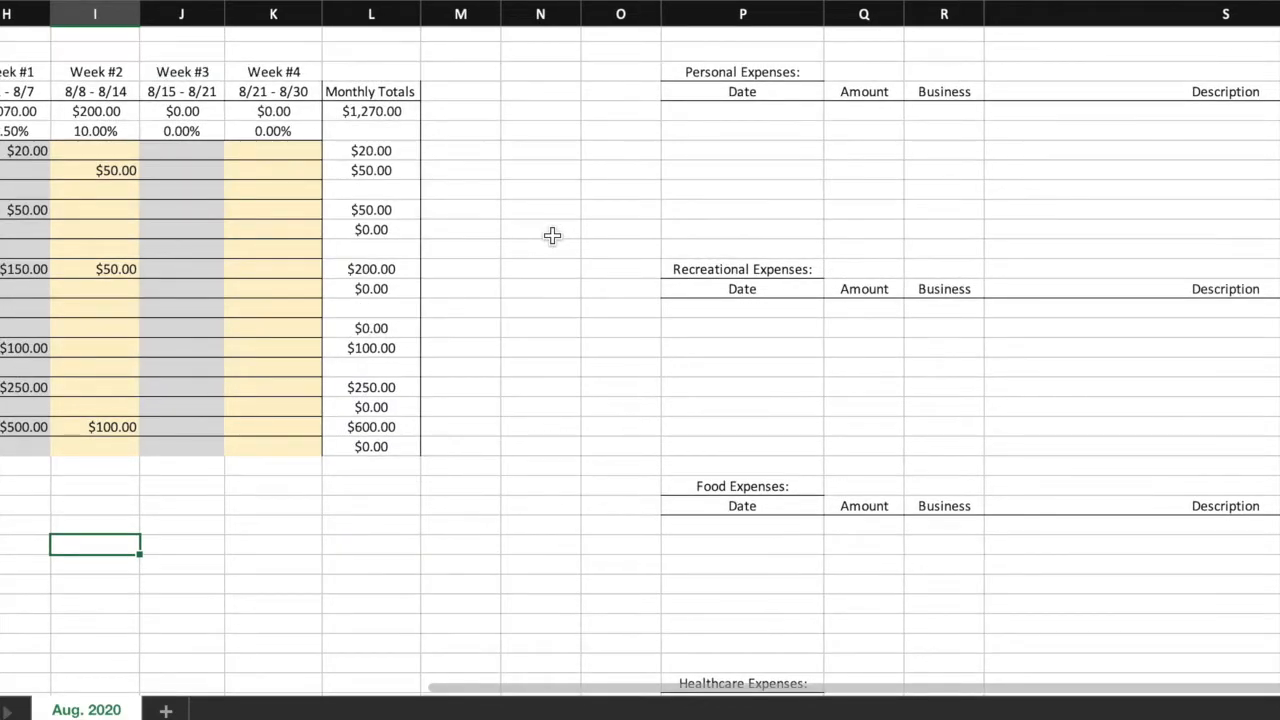
scroll(552, 235, up, 2)
scroll(552, 235, right, 1)
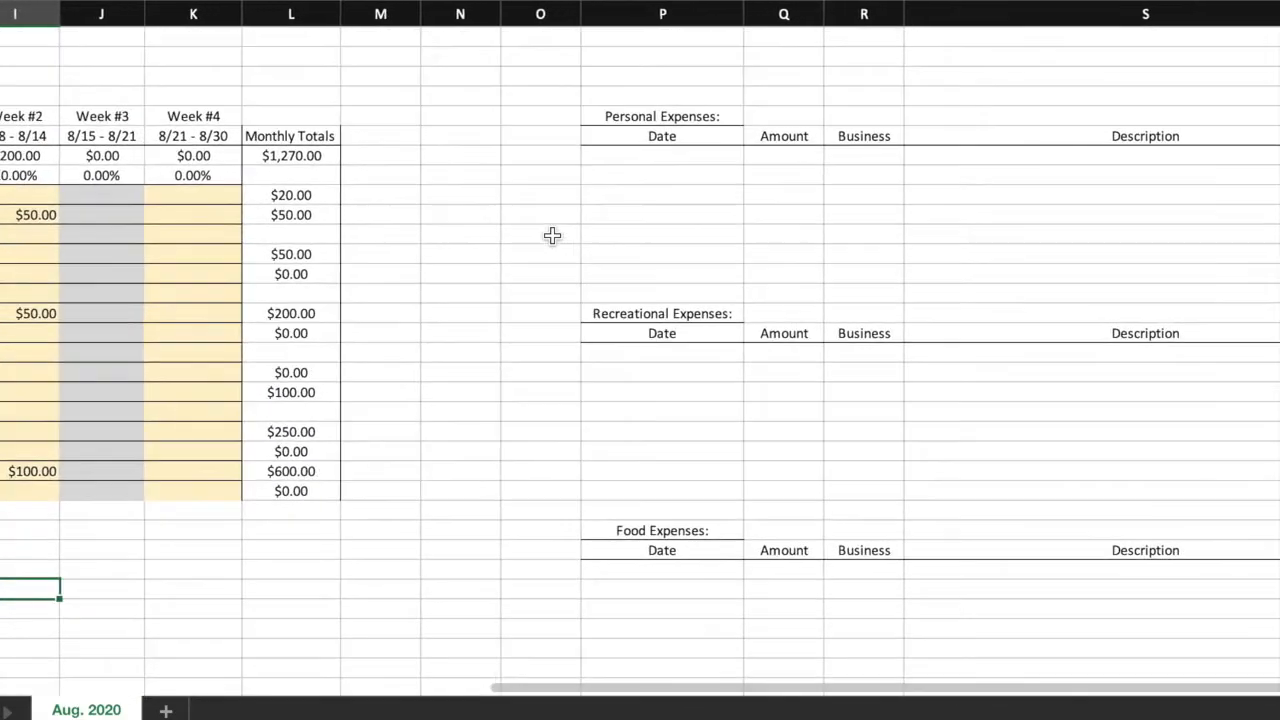
scroll(552, 235, right, 1)
scroll(628, 283, down, 10)
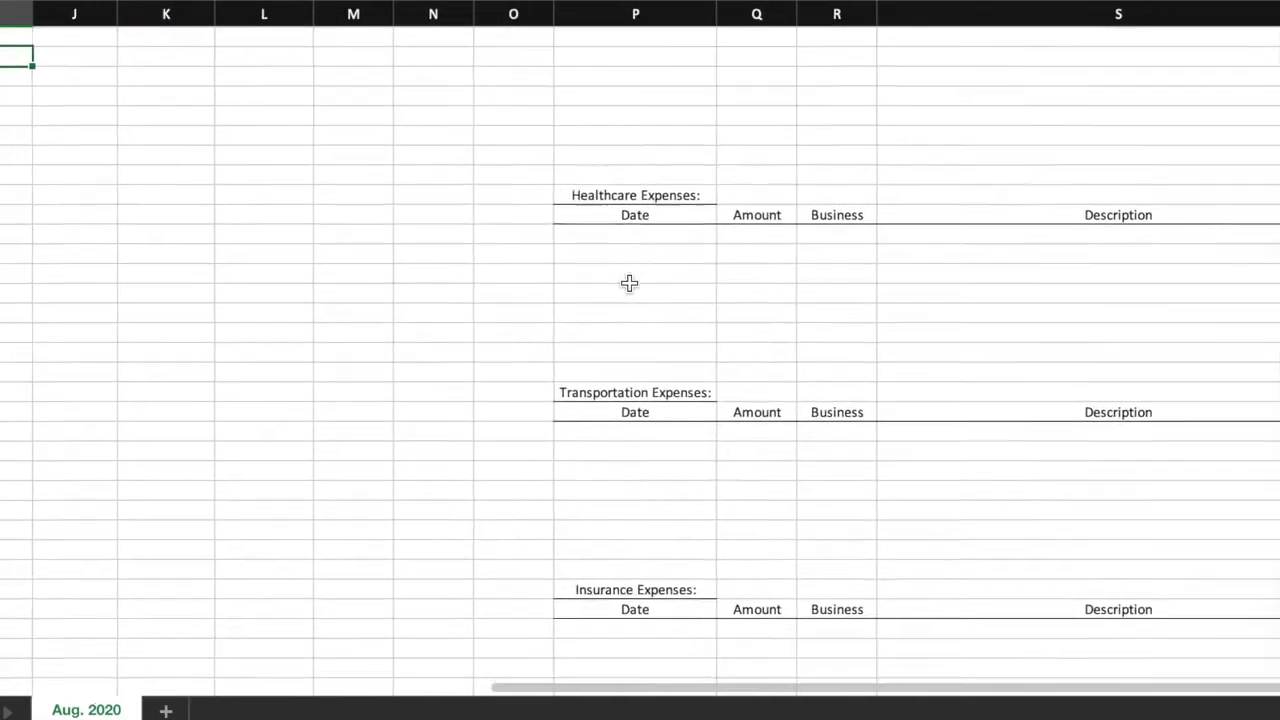
scroll(629, 283, down, 2)
- Log the first Personal Expenses entry with the date 1/8/20 and an amount of $20
scroll(629, 283, up, 10)
scroll(629, 283, up, 8)
click(660, 157)
text(1/8/20)
click(757, 157)
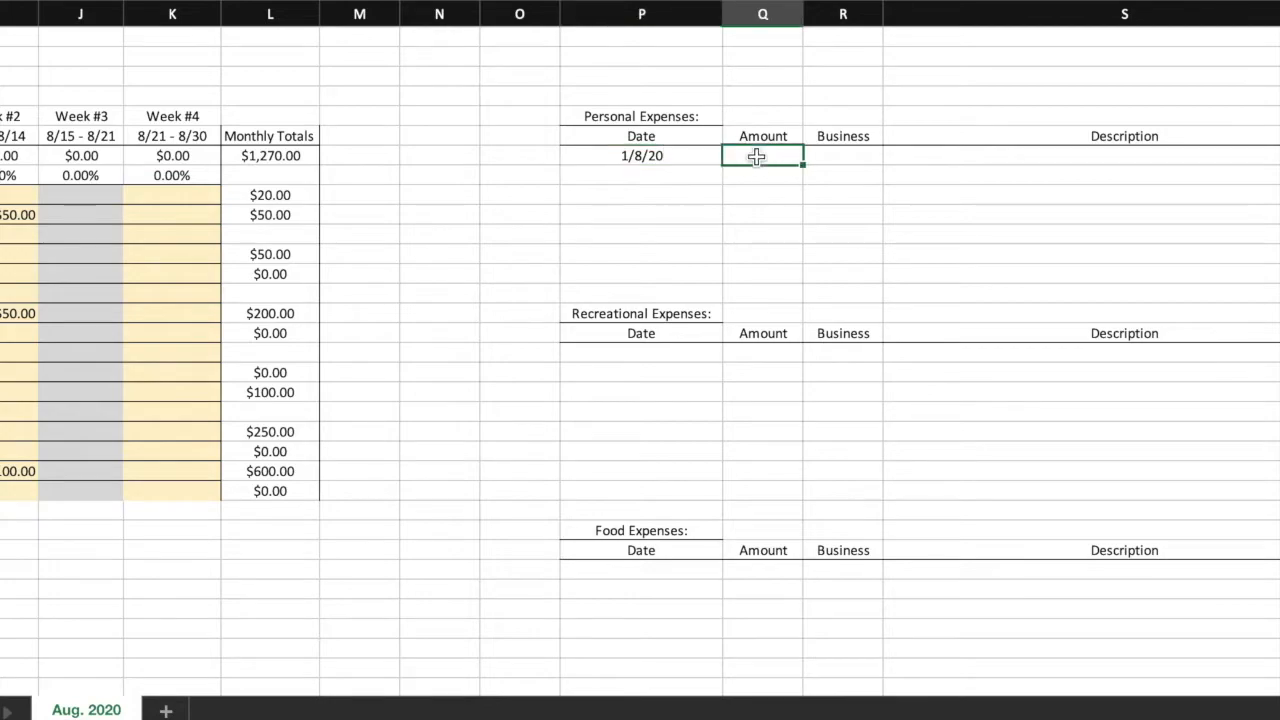
scroll(757, 157, left, 10)
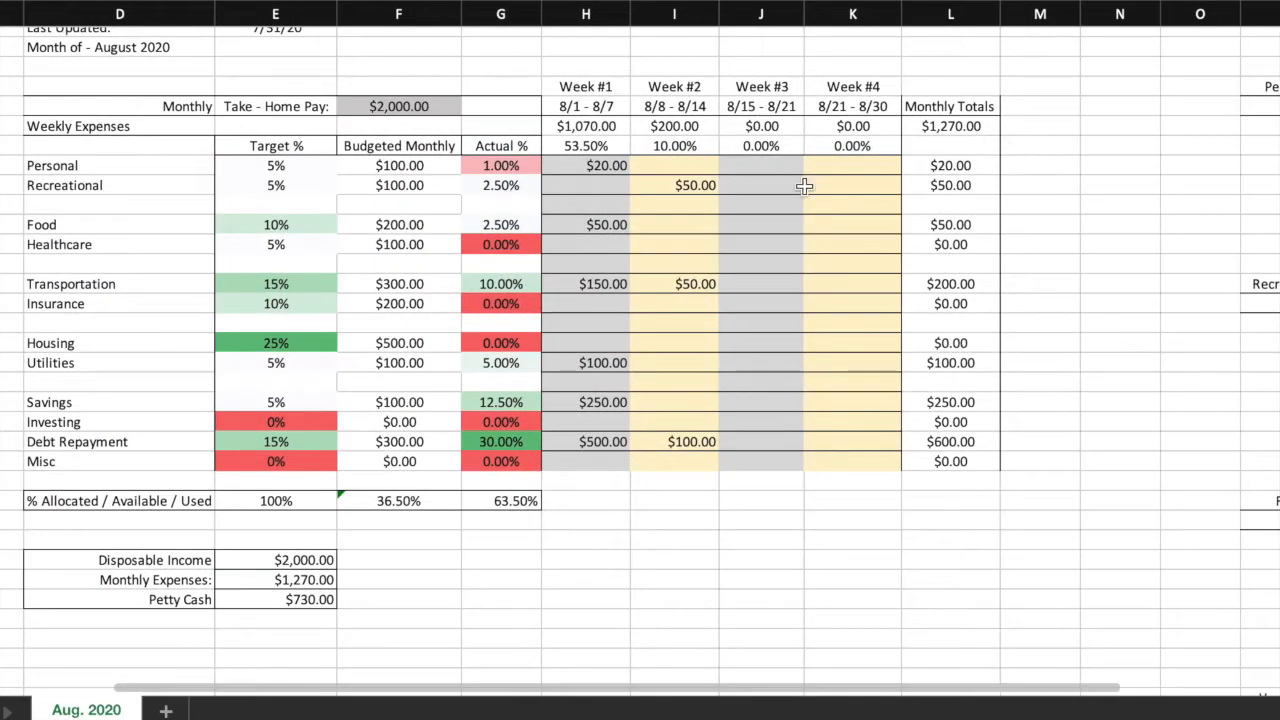
scroll(587, 174, right, 5)
text(20)
- Complete the Personal Expenses entry with the business Target and the description Baseball Cap
click(1077, 155)
text(Carget)
click(1160, 152)
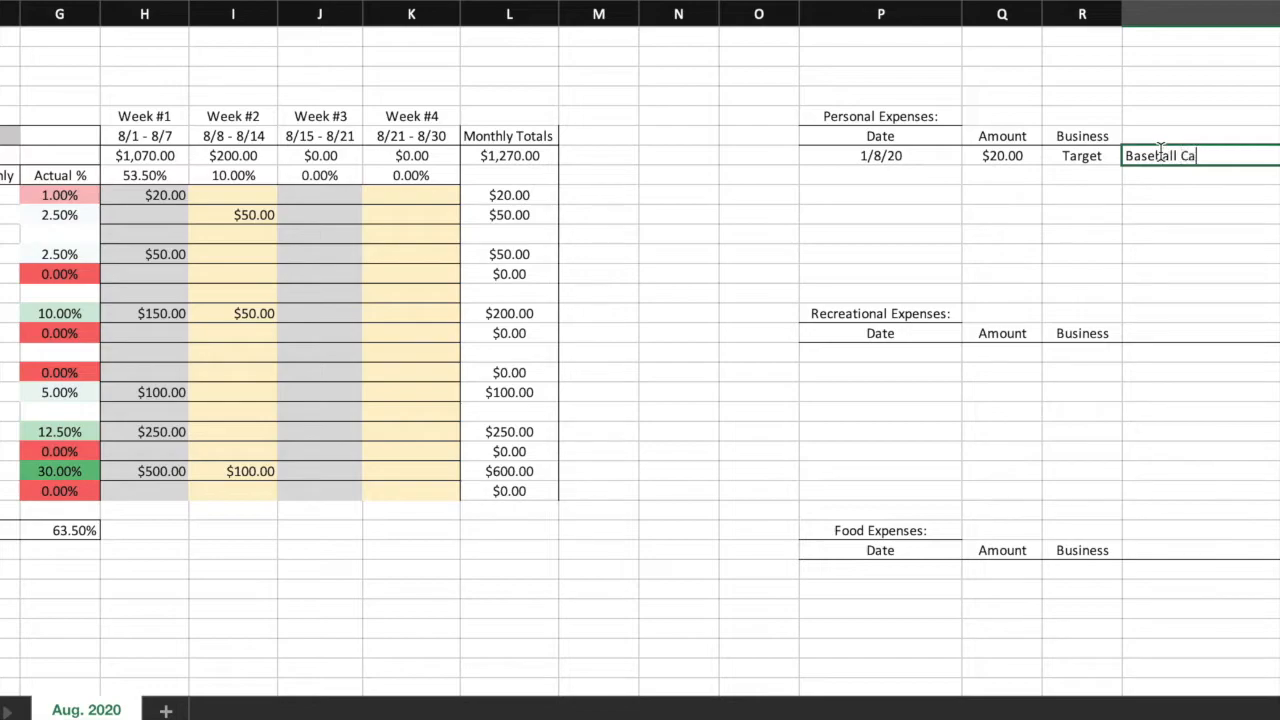
click(1160, 194)
- Compare the logged Personal Expenses entry with the weekly budget amounts, and check the Recreational and Food Expenses logs
scroll(1160, 195, left, 10)
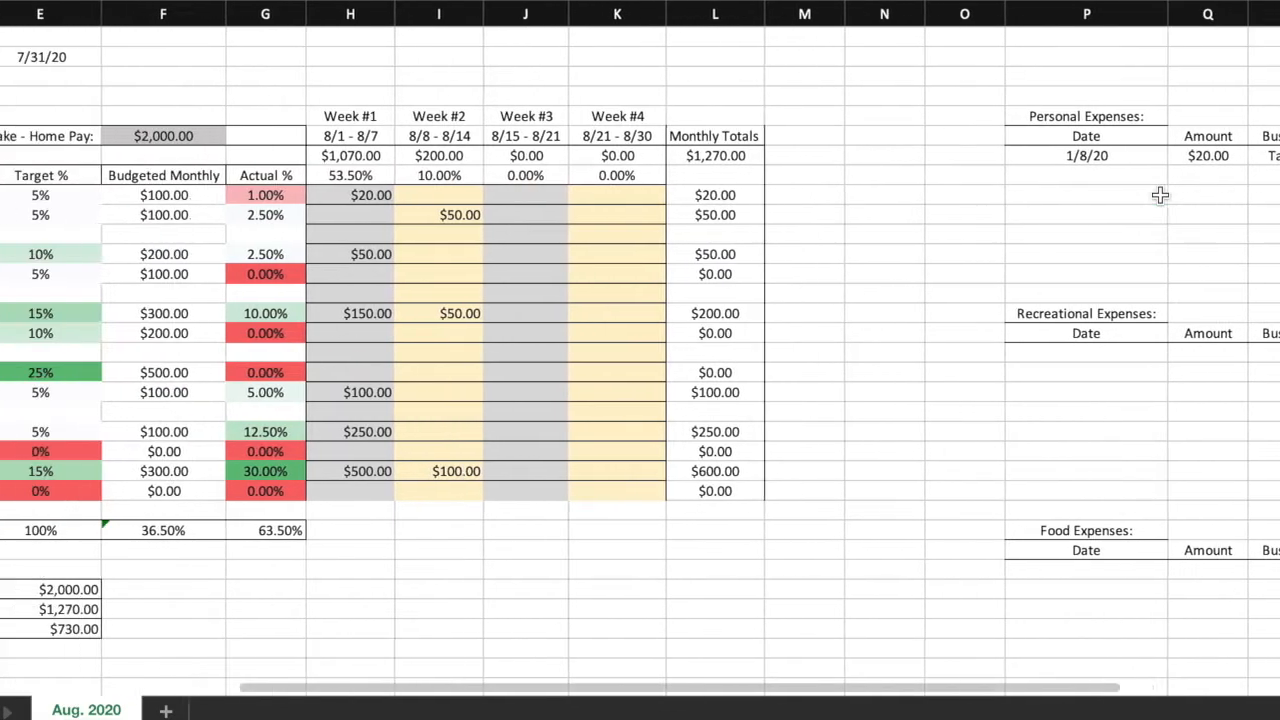
scroll(1160, 195, right, 4)
scroll(1160, 195, right, 2)
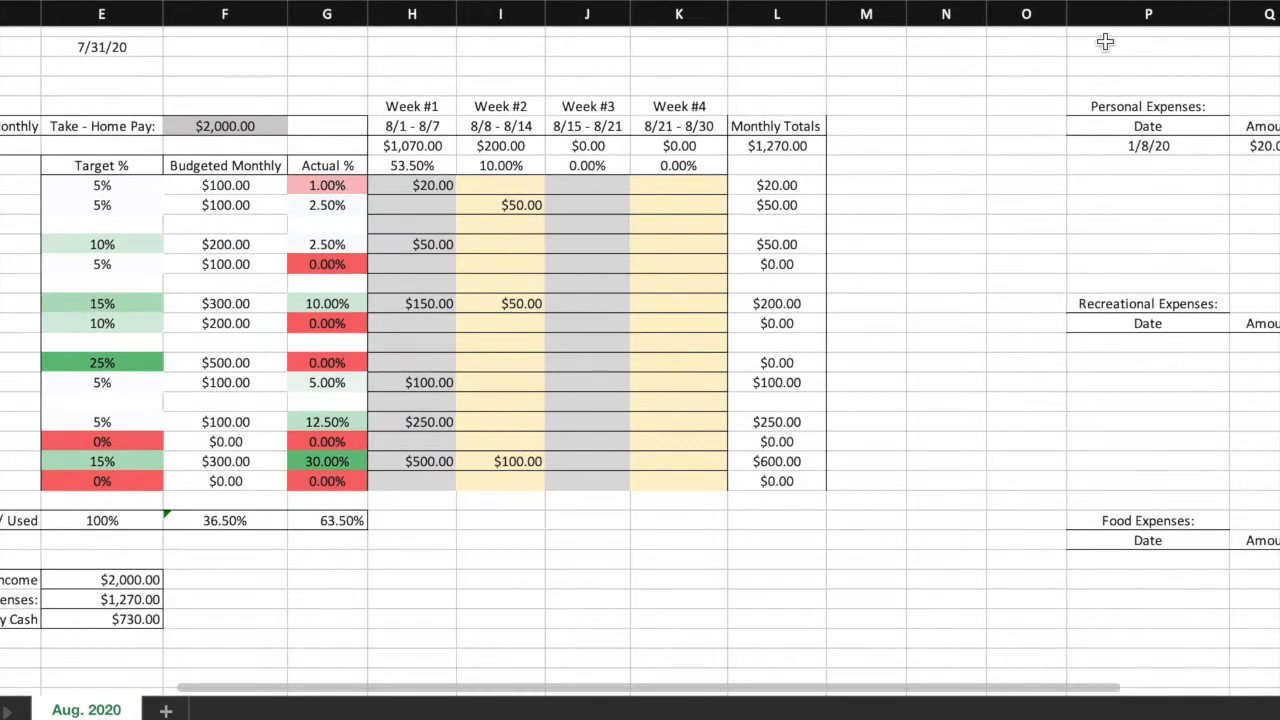
click(1105, 145)
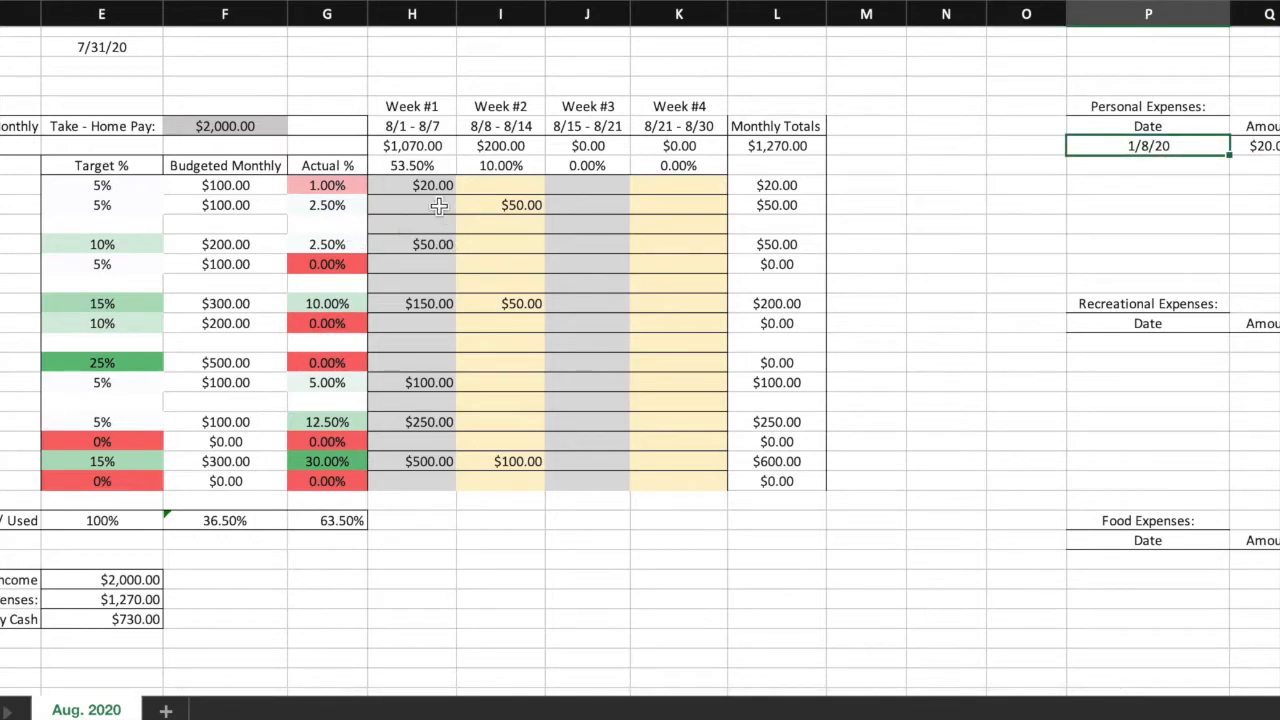
scroll(1154, 326, right, 4)
scroll(1154, 326, down, 6)
click(920, 234)
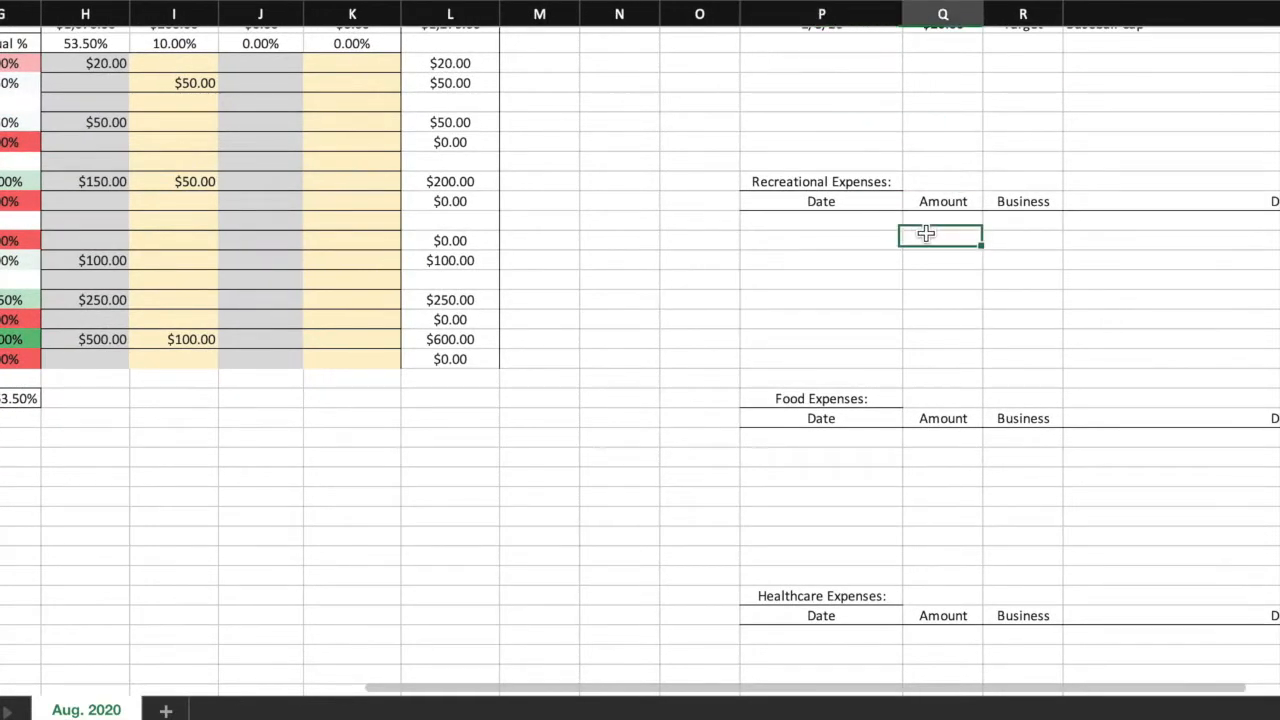
scroll(911, 329, down, 3)
click(858, 380)
- Review the full August budget table, from the targets and weekly expenses to the disposable income summary
scroll(858, 380, left, 10)
scroll(858, 380, up, 5)
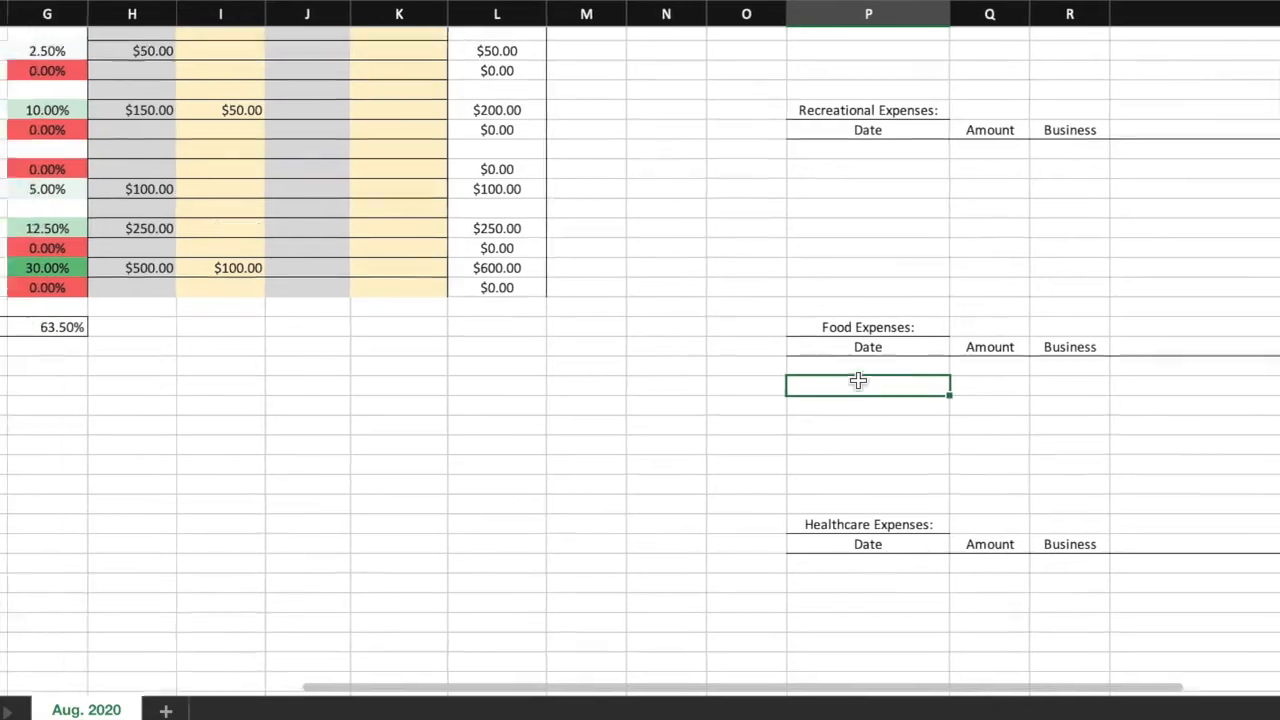
scroll(858, 380, up, 3)
scroll(858, 380, left, 1)
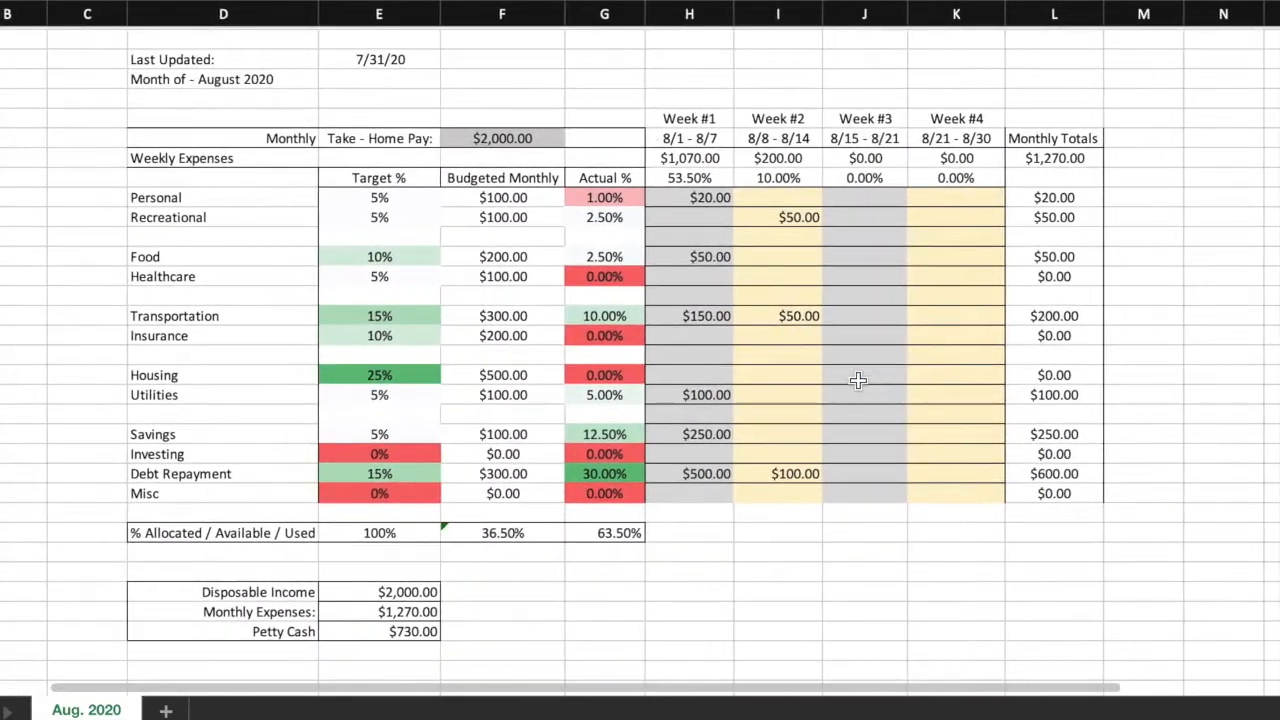
scroll(858, 380, left, 1)
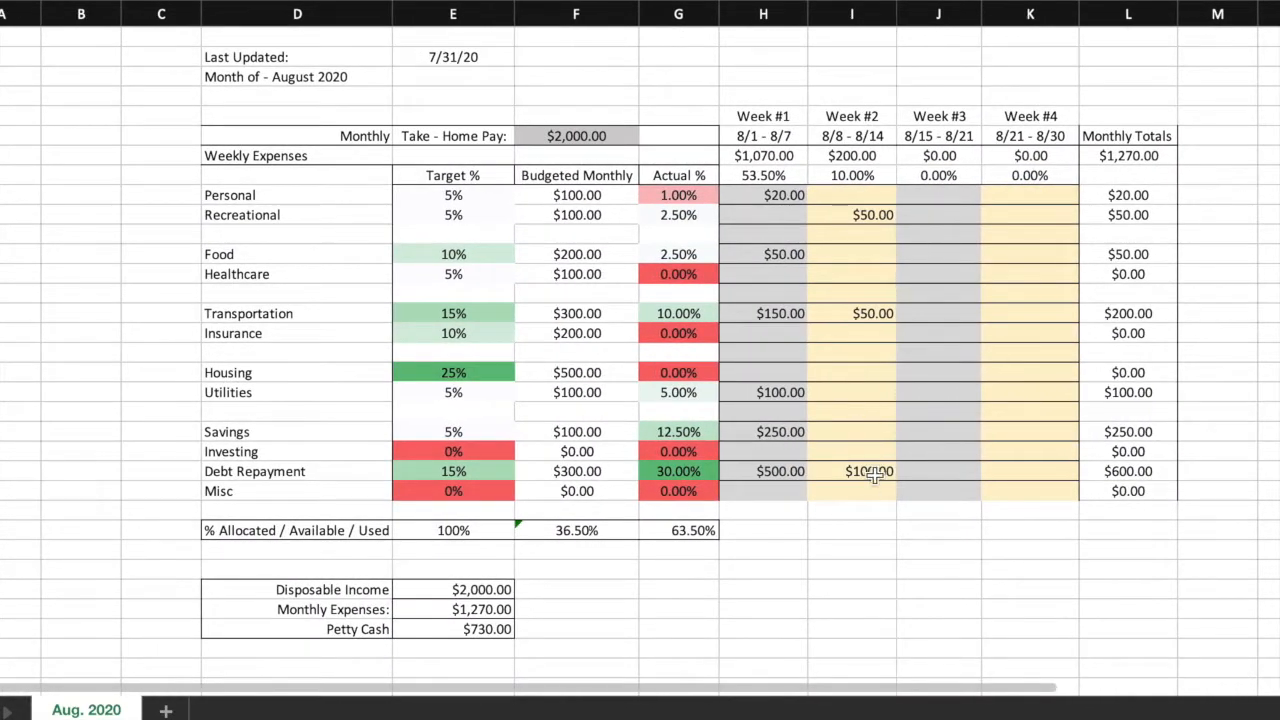
click(806, 577)
scroll(812, 590, left, 1)
scroll(812, 590, down, 1)
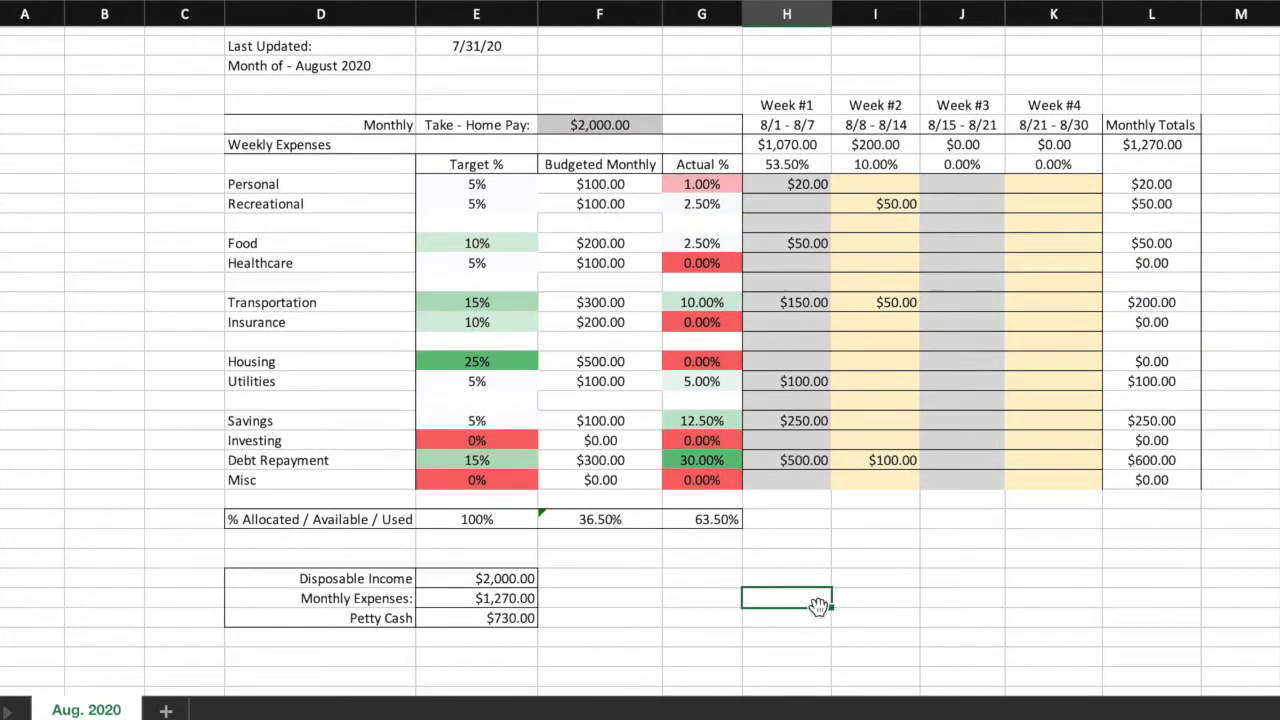
scroll(714, 628, right, 5)
scroll(714, 628, down, 1)
scroll(717, 628, left, 5)
scroll(717, 628, up, 1)
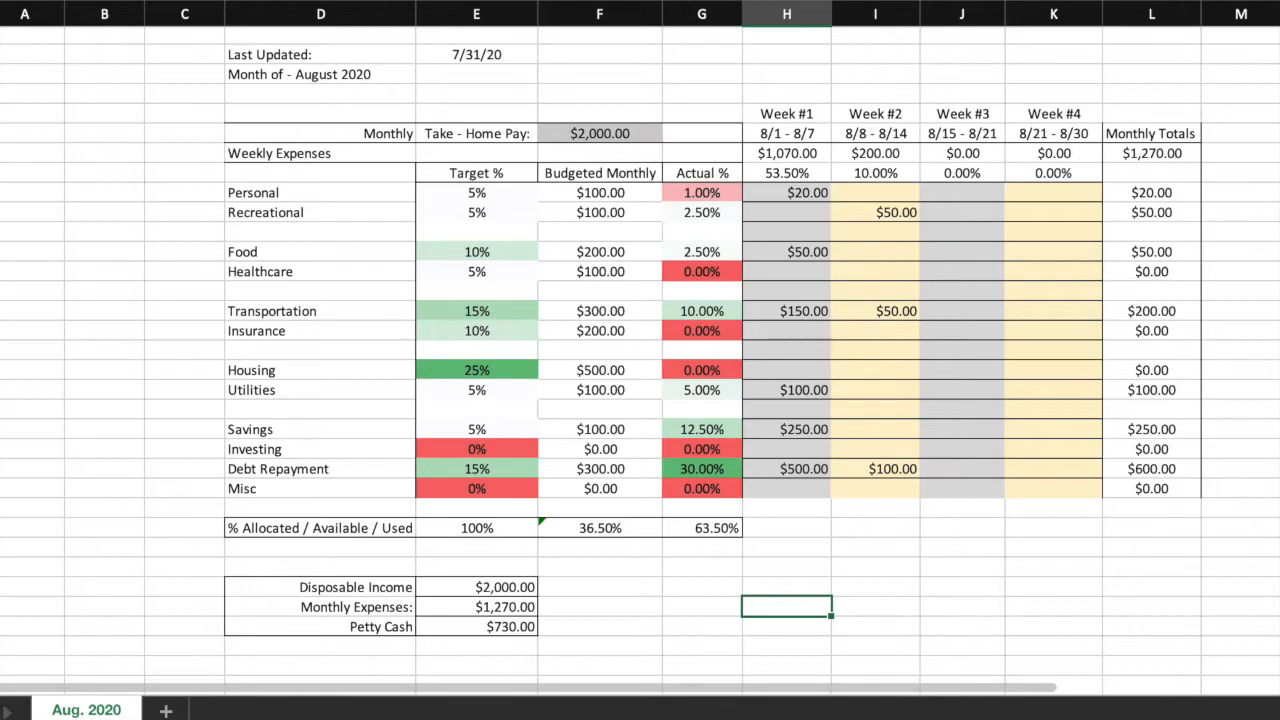
- Add a new sheet to the workbook and name it Sept. 2020
click(167, 710)
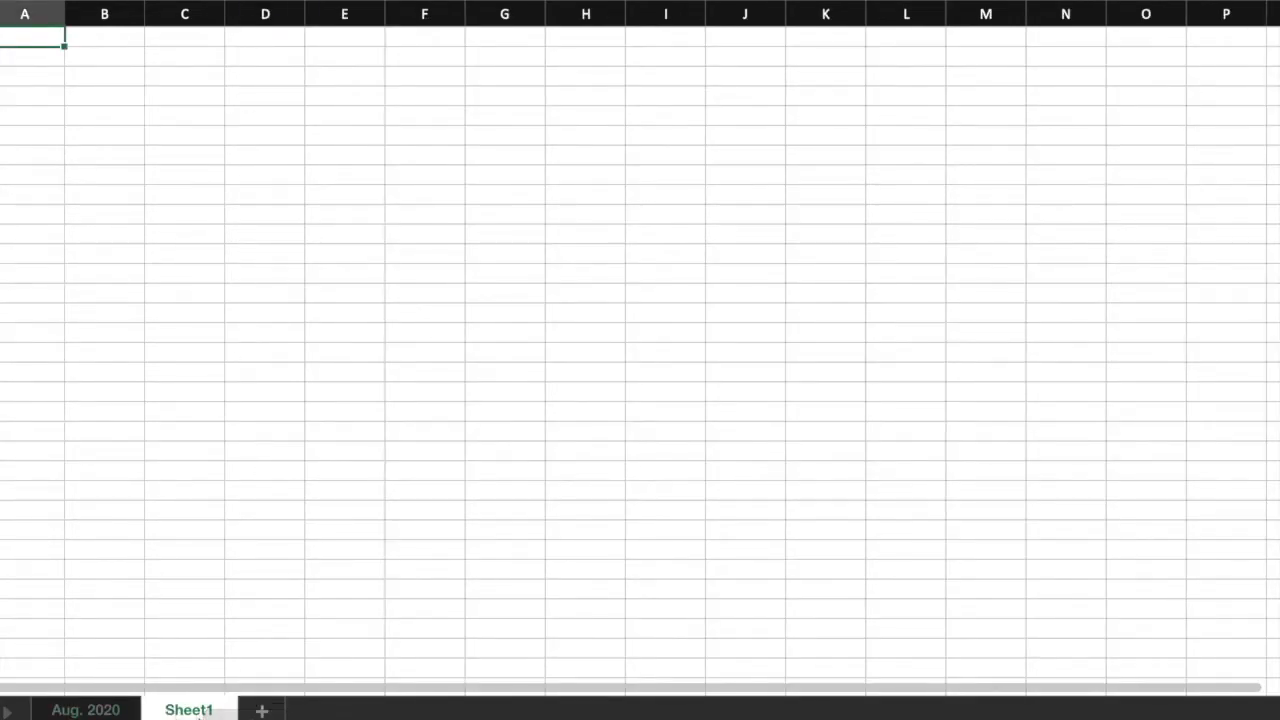
right_click(197, 711)
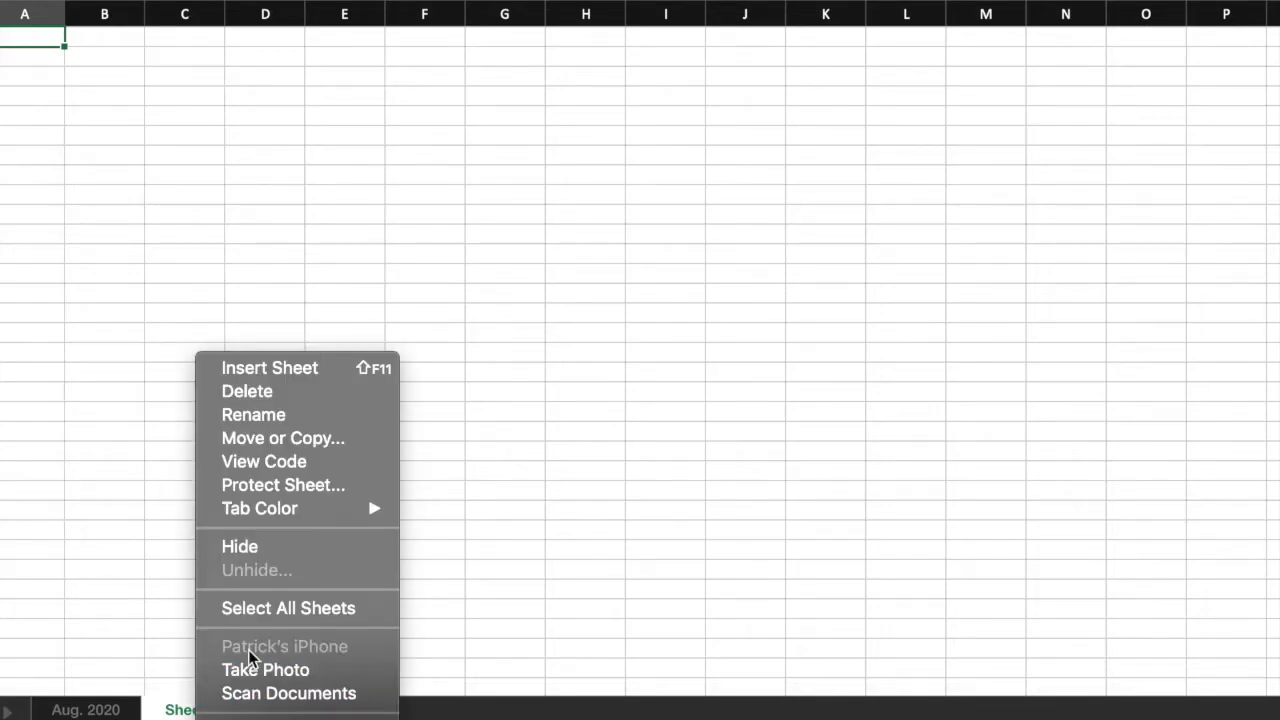
click(299, 414)
text(Sept. 20)
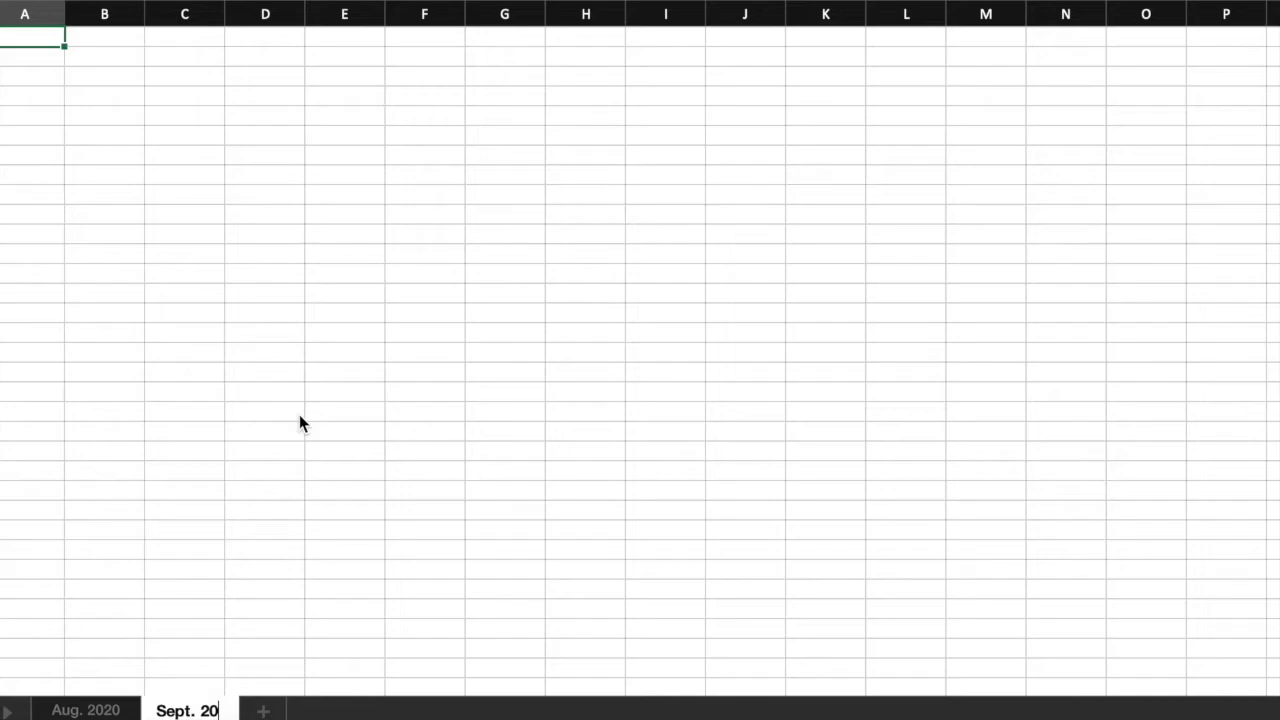
text(20)
key(Return)
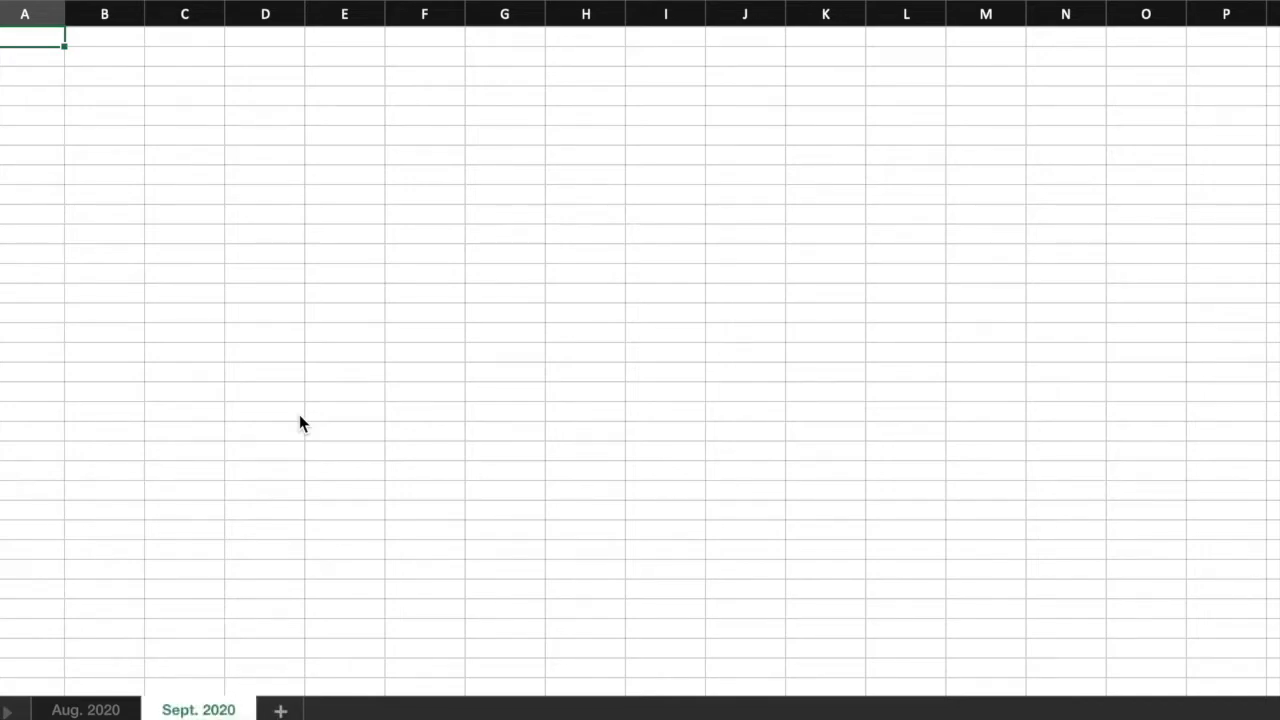
- Copy the entire budget and expense log area of the Aug. 2020 sheet into Sept. 2020, starting at cell A1
click(100, 710)
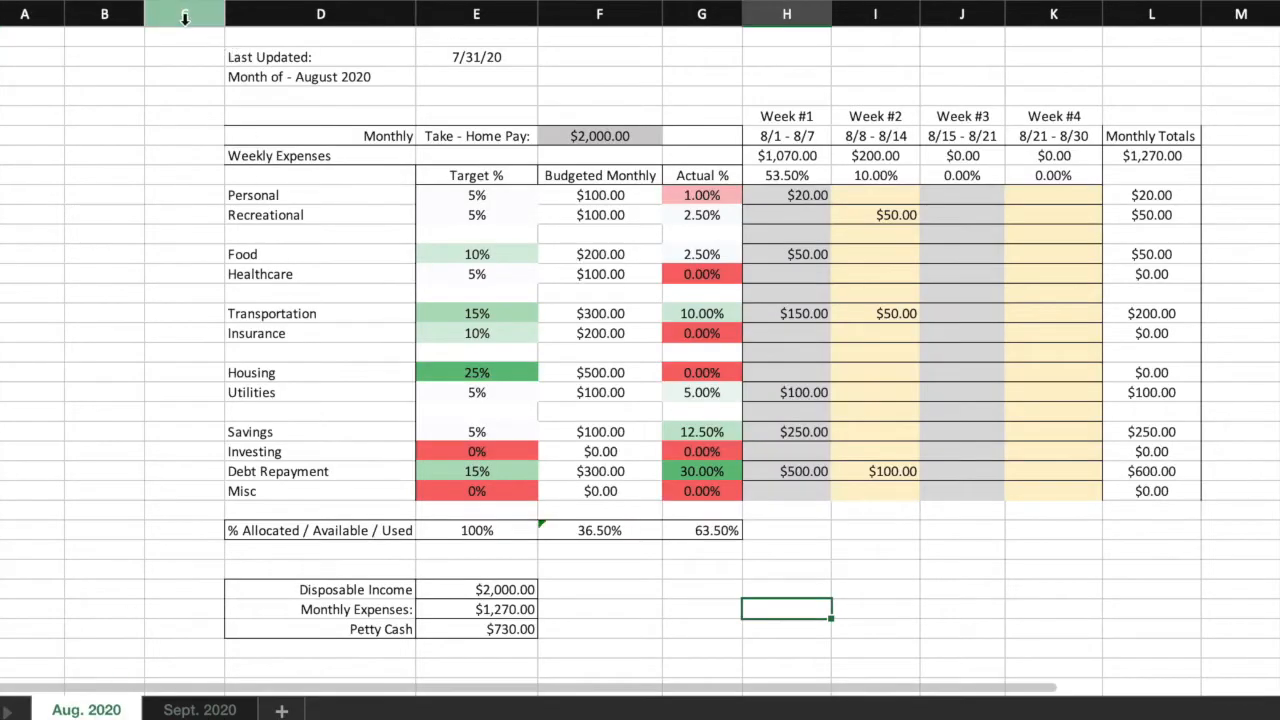
drag(37, 36, 1275, 668)
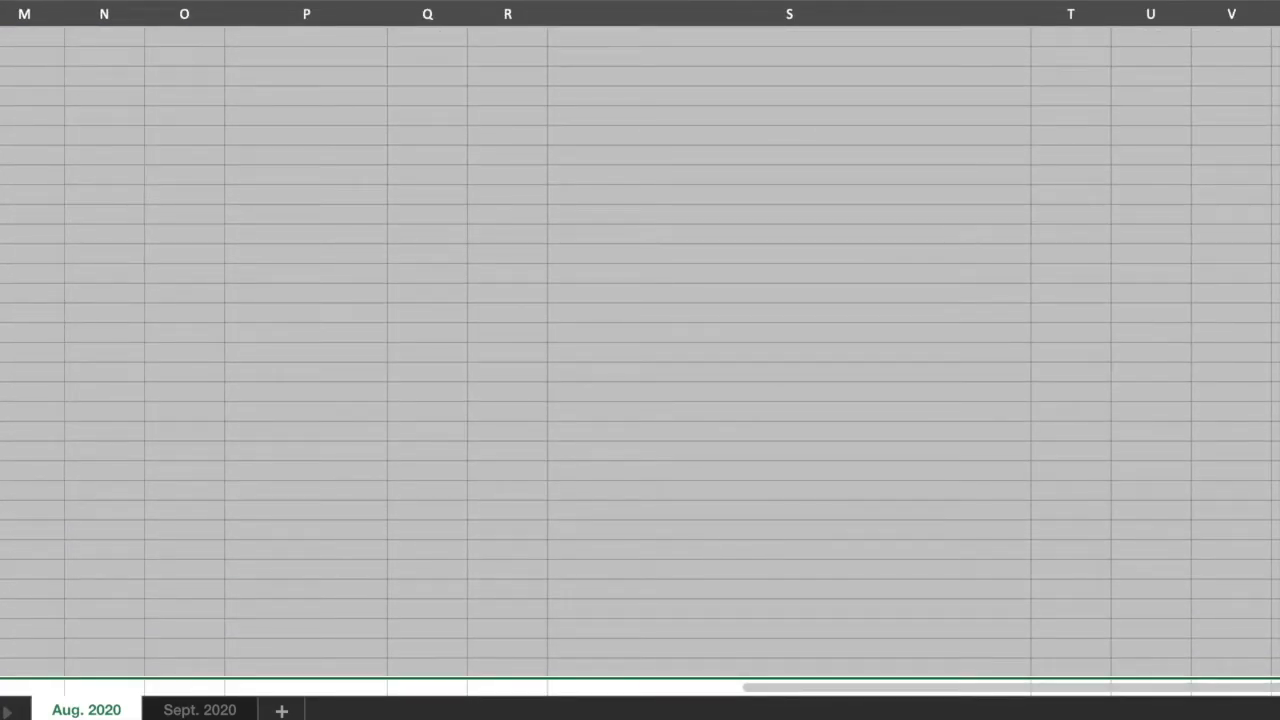
key(super+c)
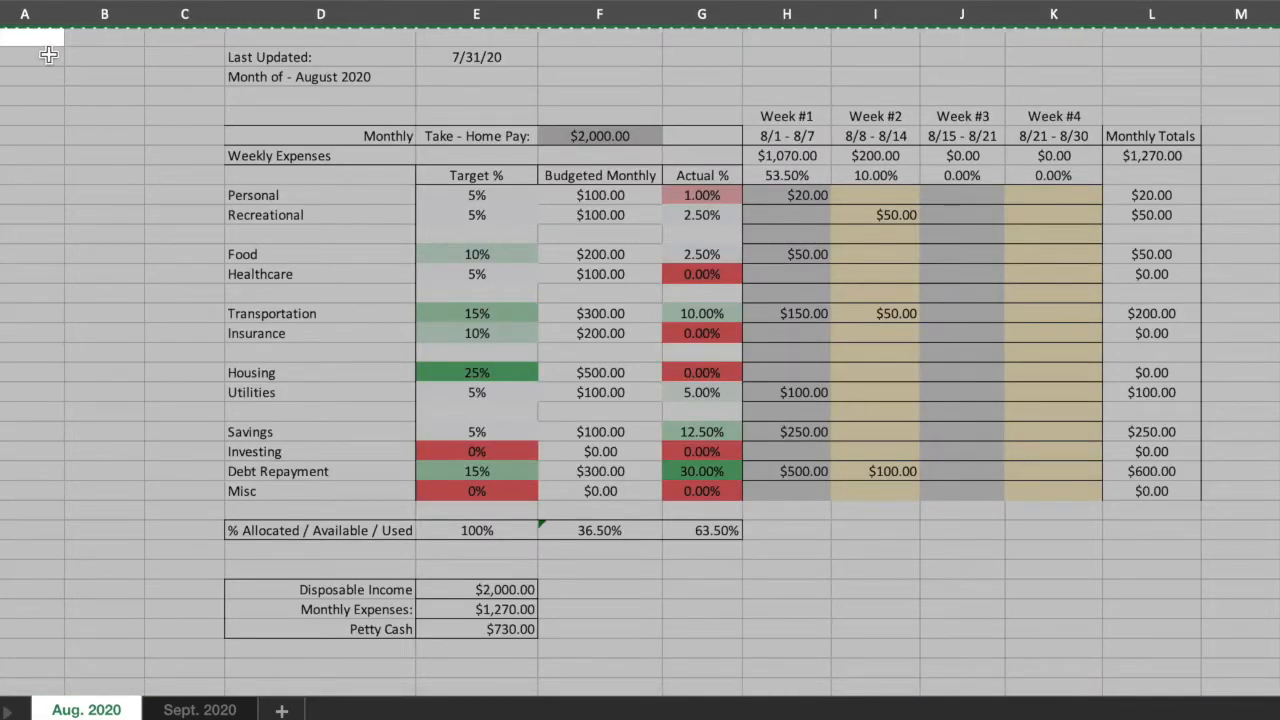
click(178, 710)
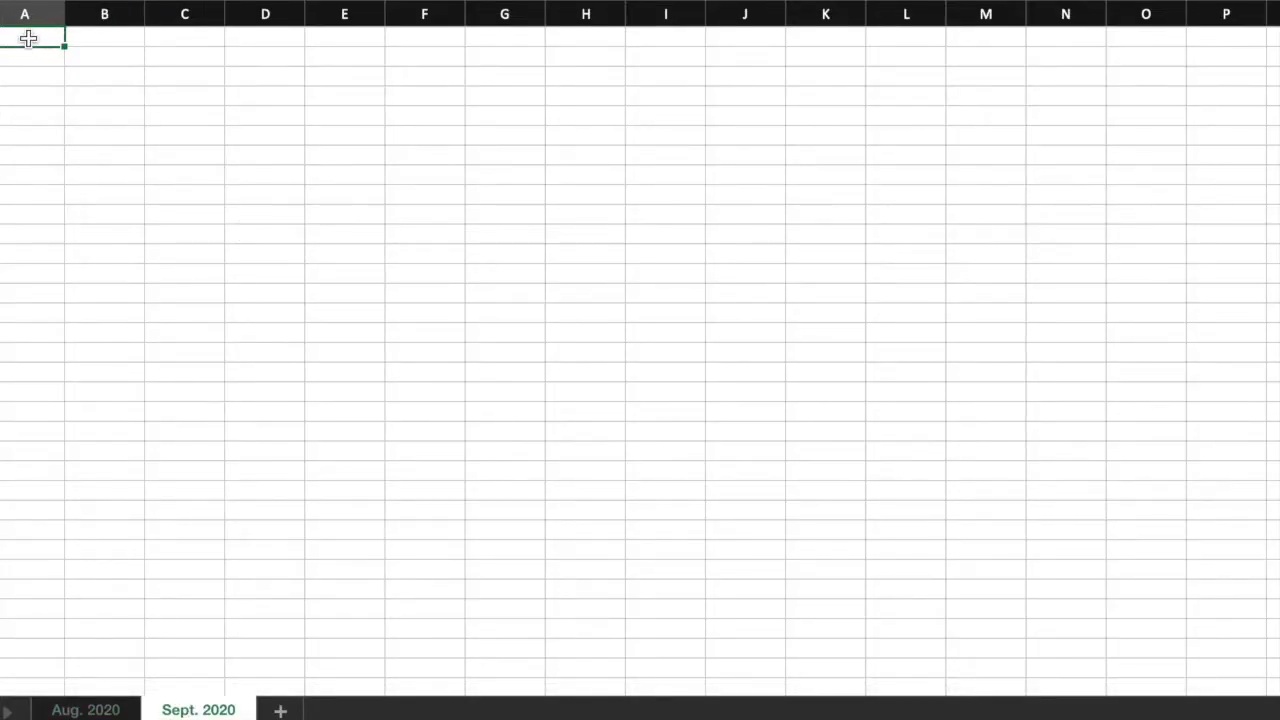
key(super+v)
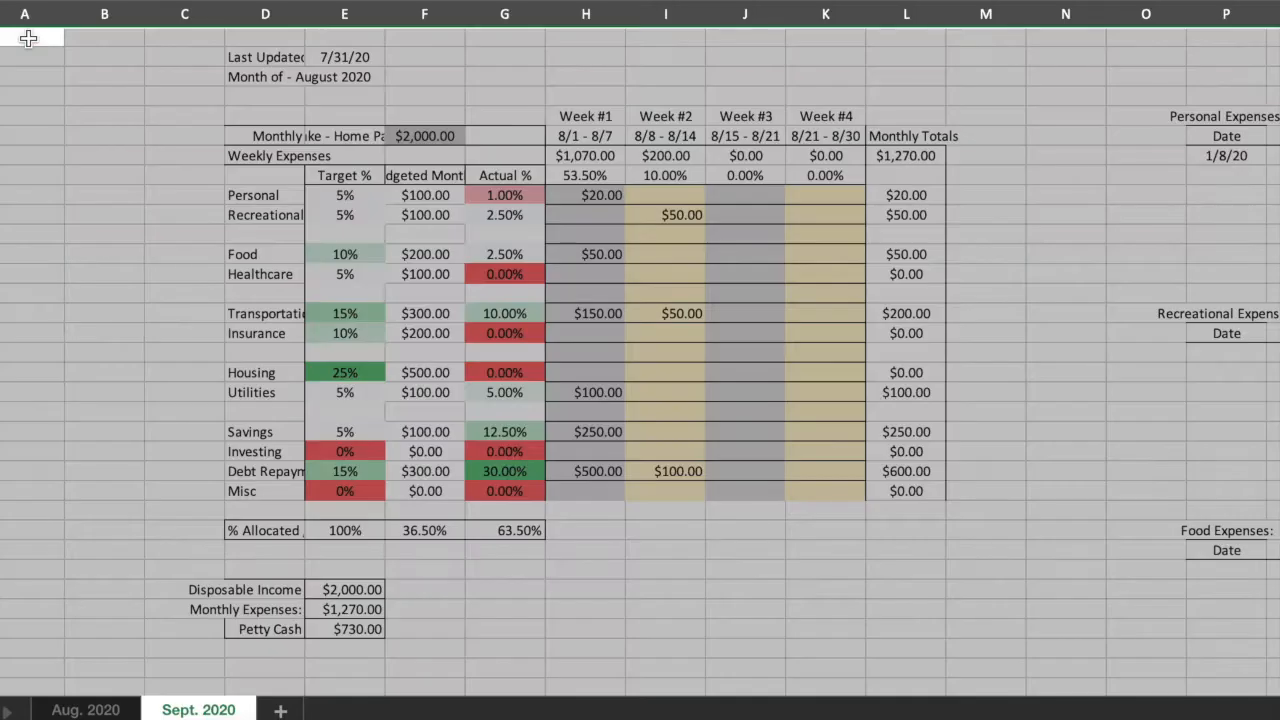
click(29, 38)
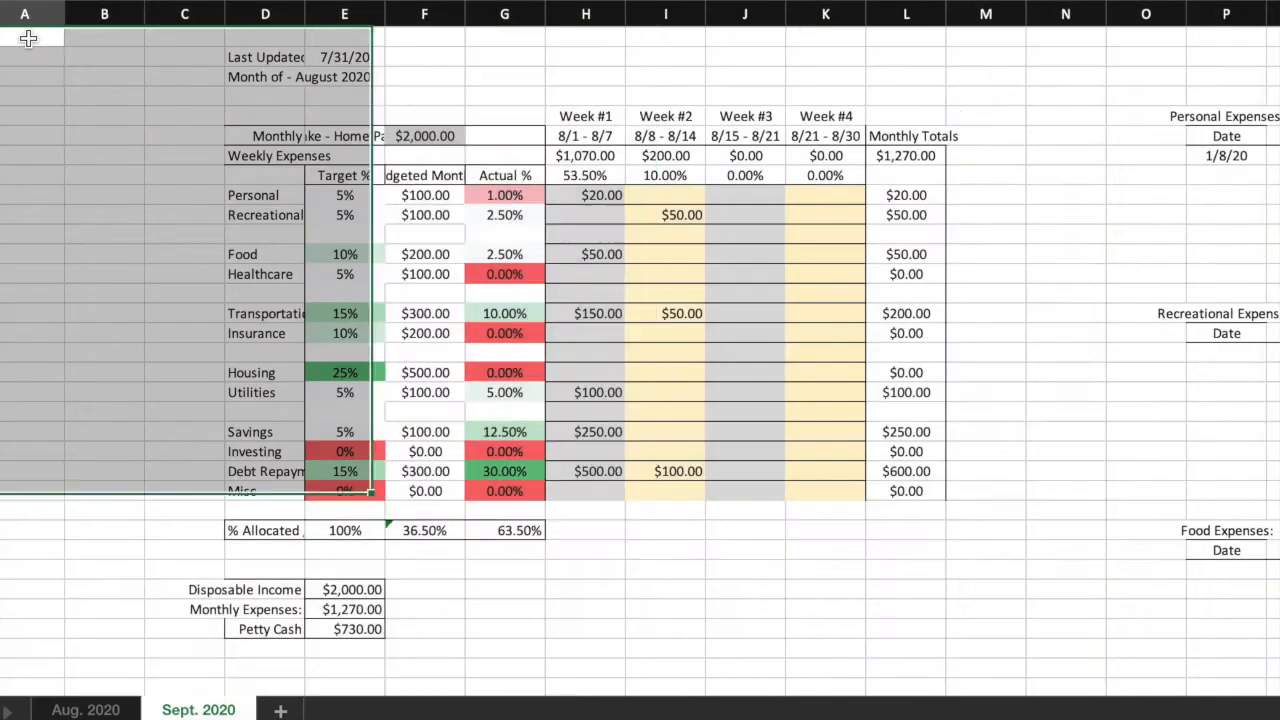
- Autofit the widths of columns D, E, F and L in the Sept. 2020 sheet to their contents
double_click(304, 12)
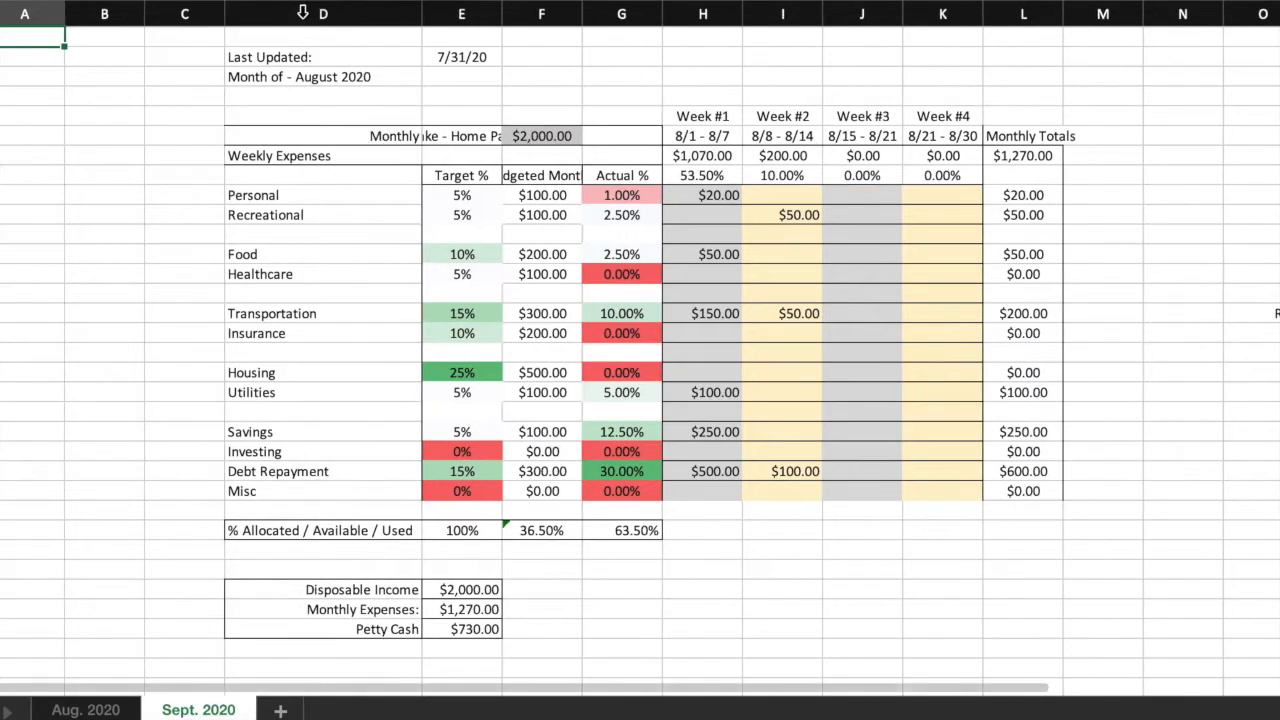
double_click(503, 17)
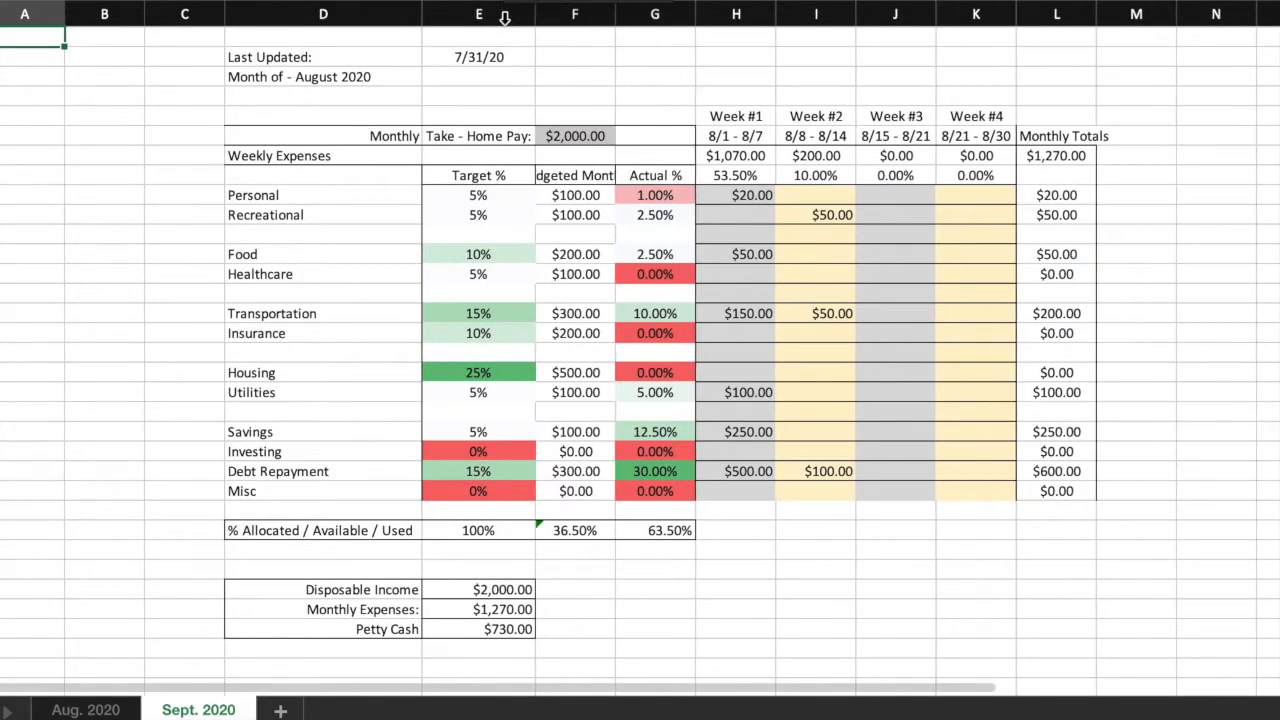
double_click(618, 12)
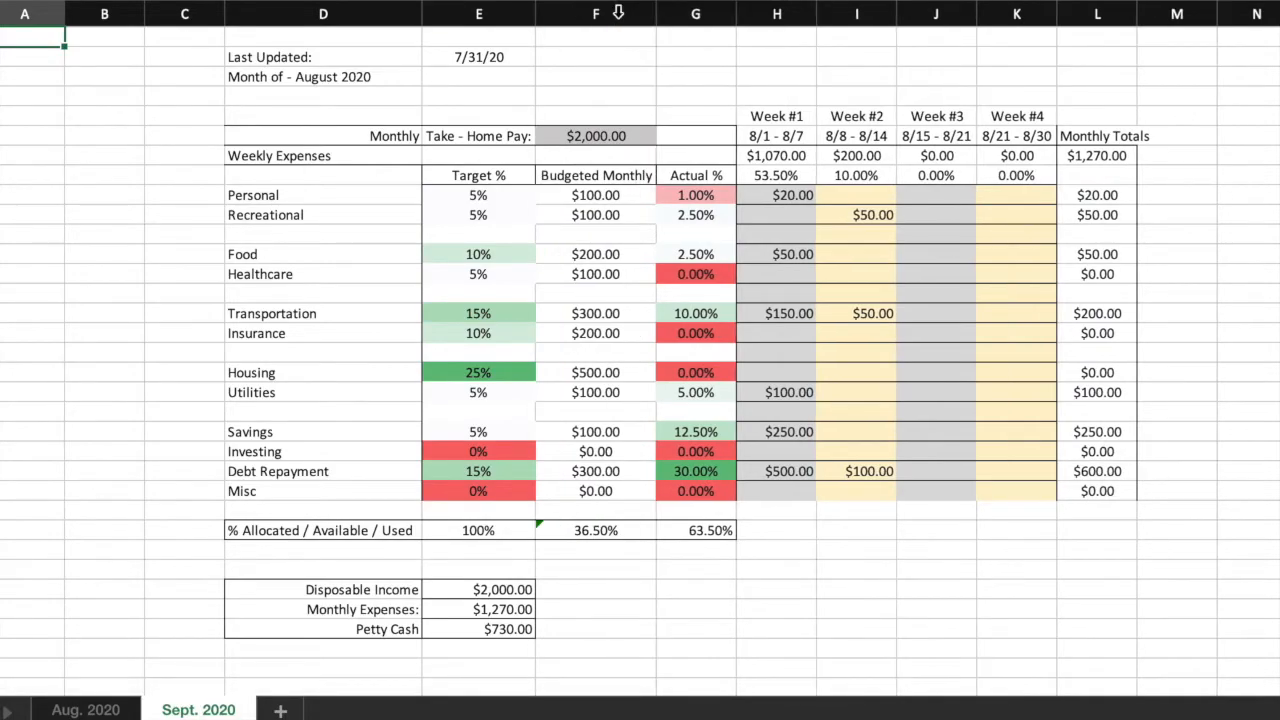
scroll(1120, 305, right, 5)
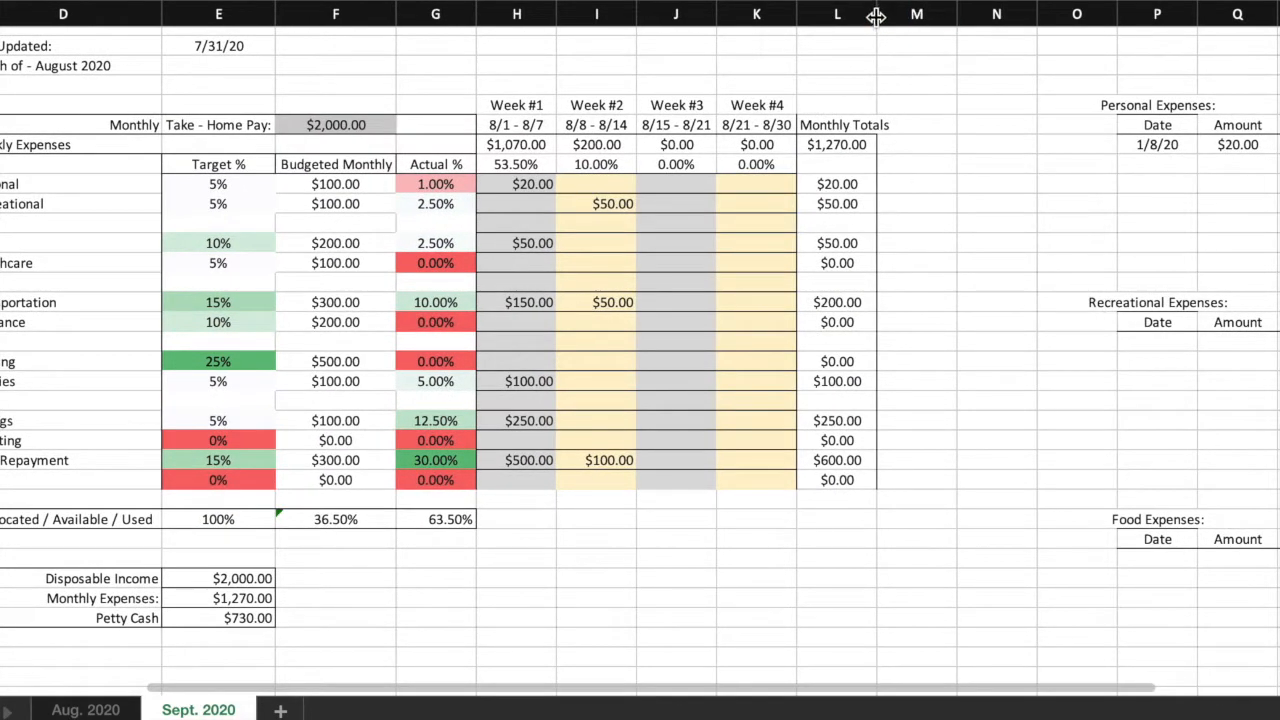
double_click(877, 13)
- Clear the copied entry from the first row of the Personal Expenses log in the Sept. 2020 sheet
scroll(1100, 300, right, 2)
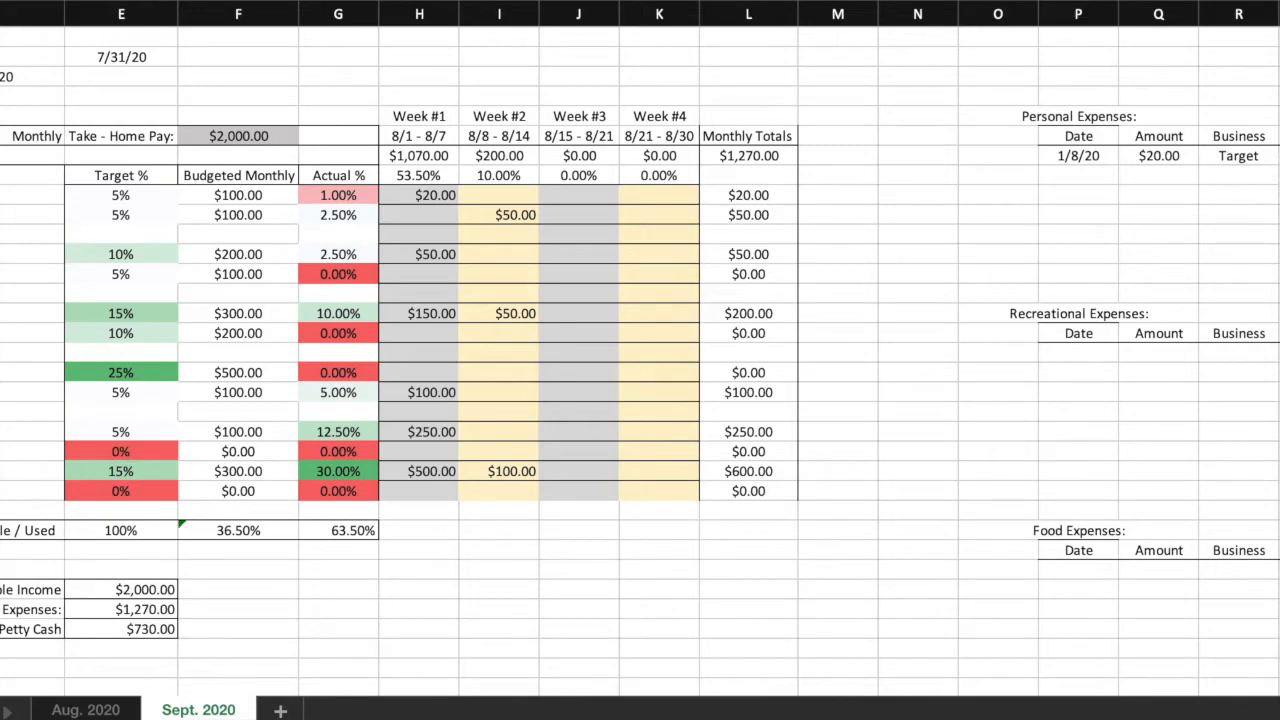
drag(1273, 163, 1069, 158)
key(Delete)
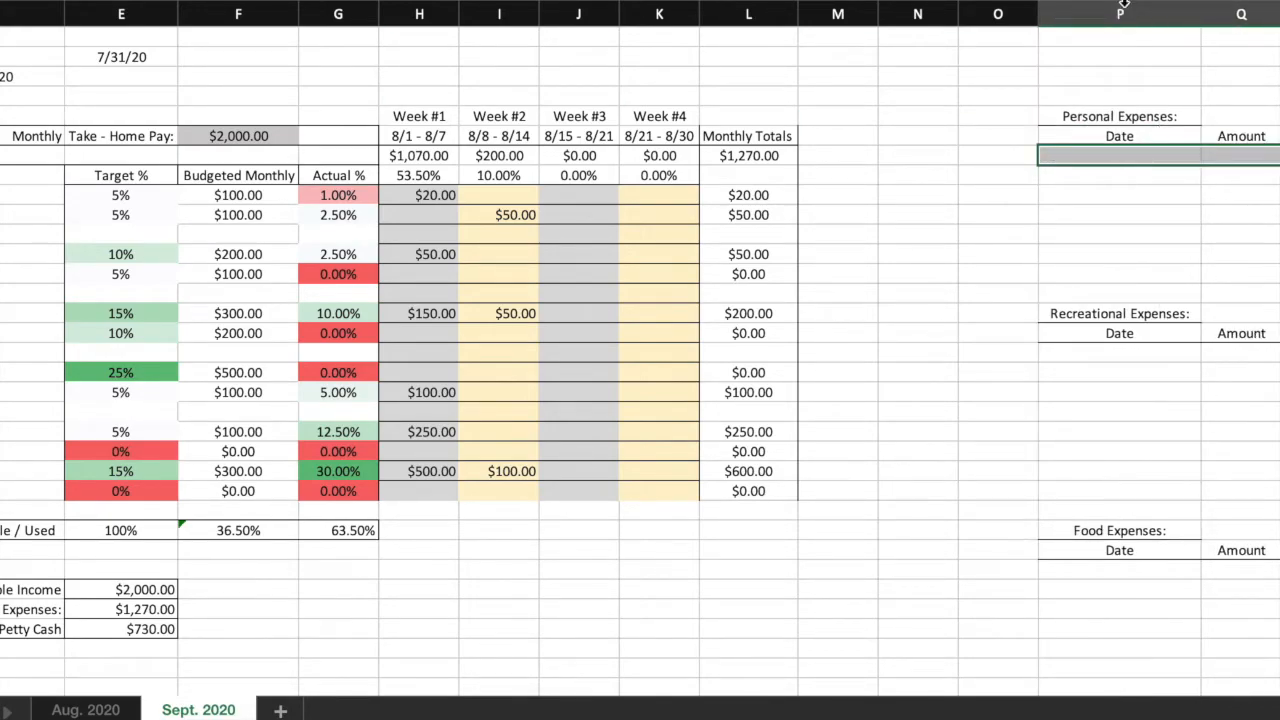
- Clear all Week #1 to Week #4 expense amounts and the monthly take-home pay in the Sept. 2020 sheet
scroll(1194, 170, left, 4)
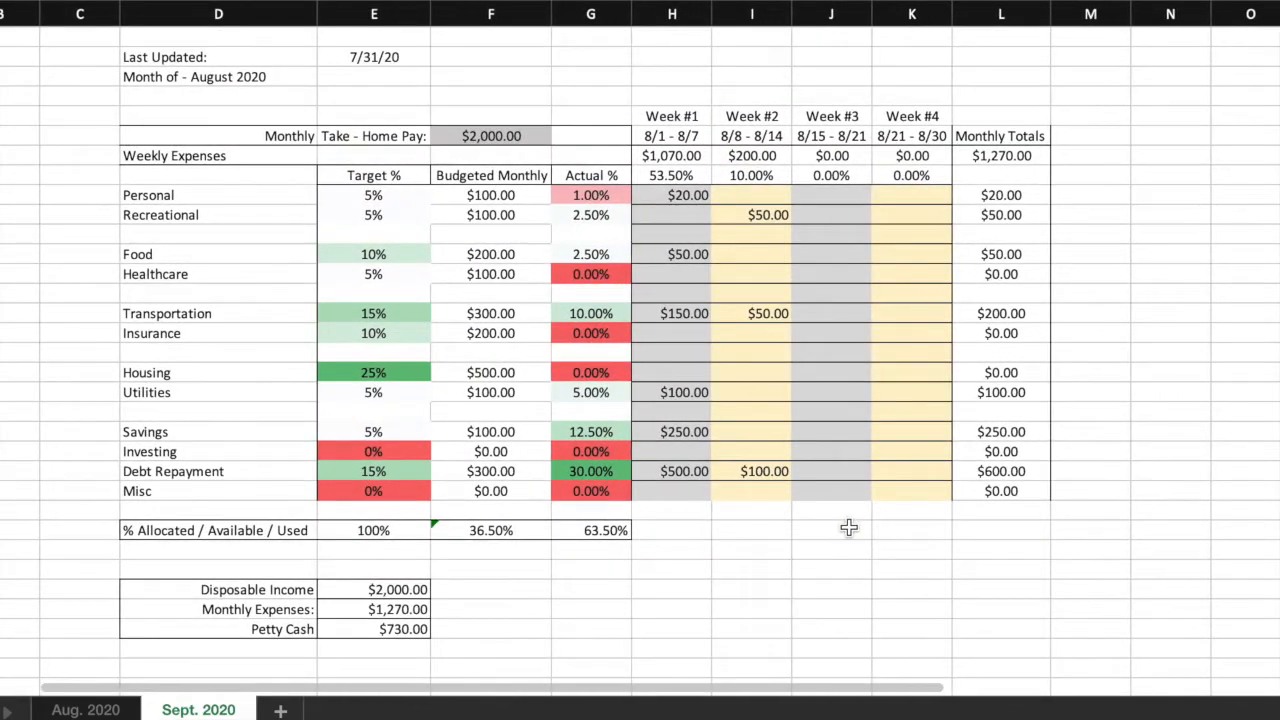
scroll(851, 528, left, 1)
mouse_move(945, 506)
mouse_down()
mouse_move(945, 451)
mouse_move(862, 255)
mouse_move(766, 191)
mouse_move(738, 194)
mouse_up()
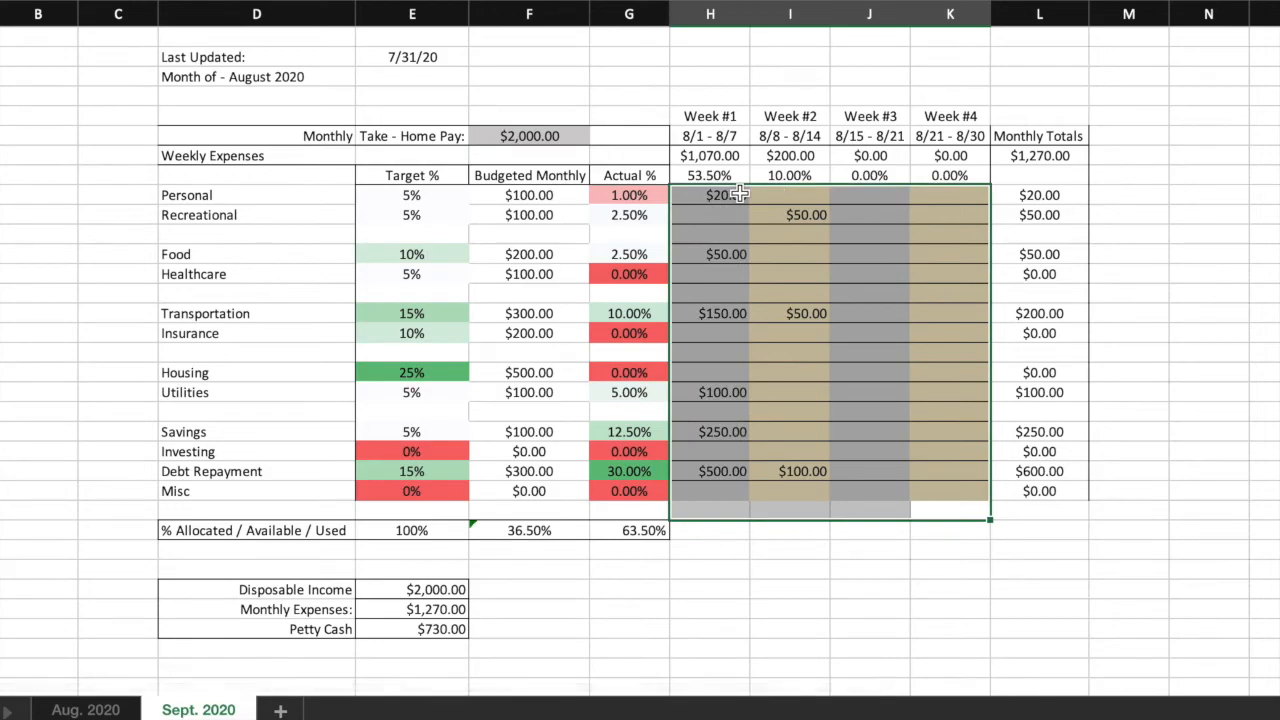
key(Delete)
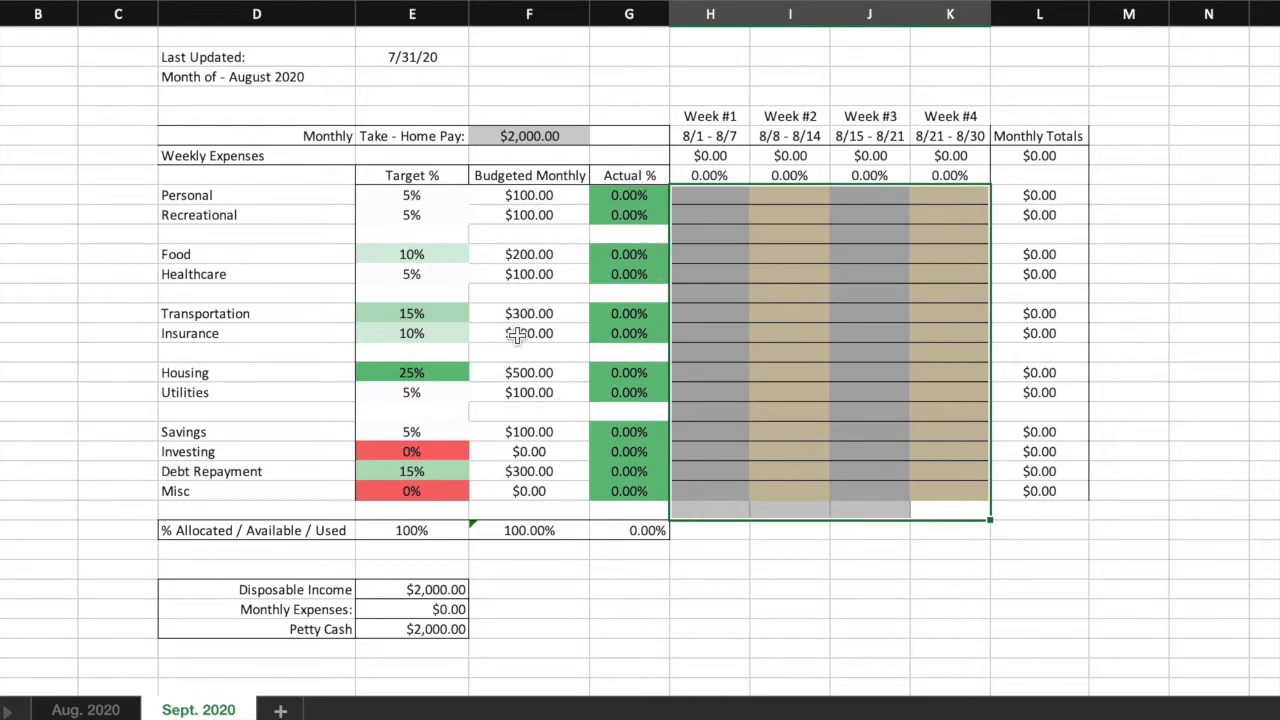
click(521, 135)
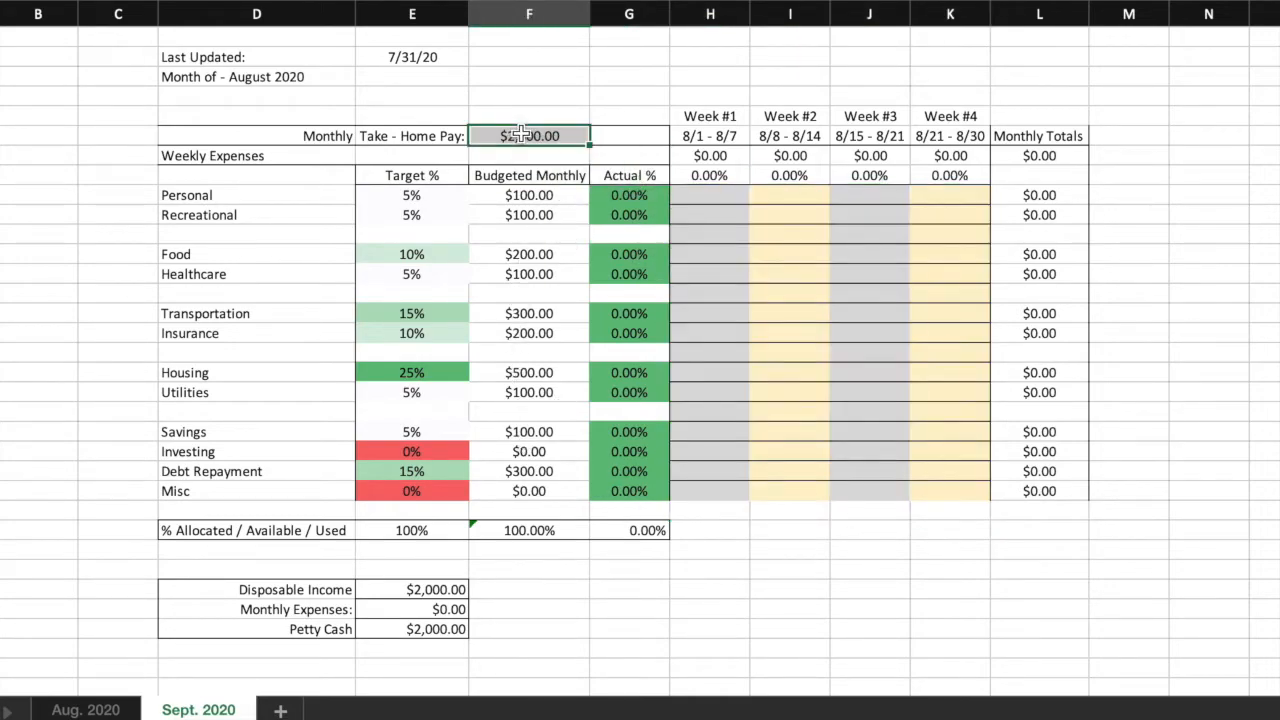
key(Delete)
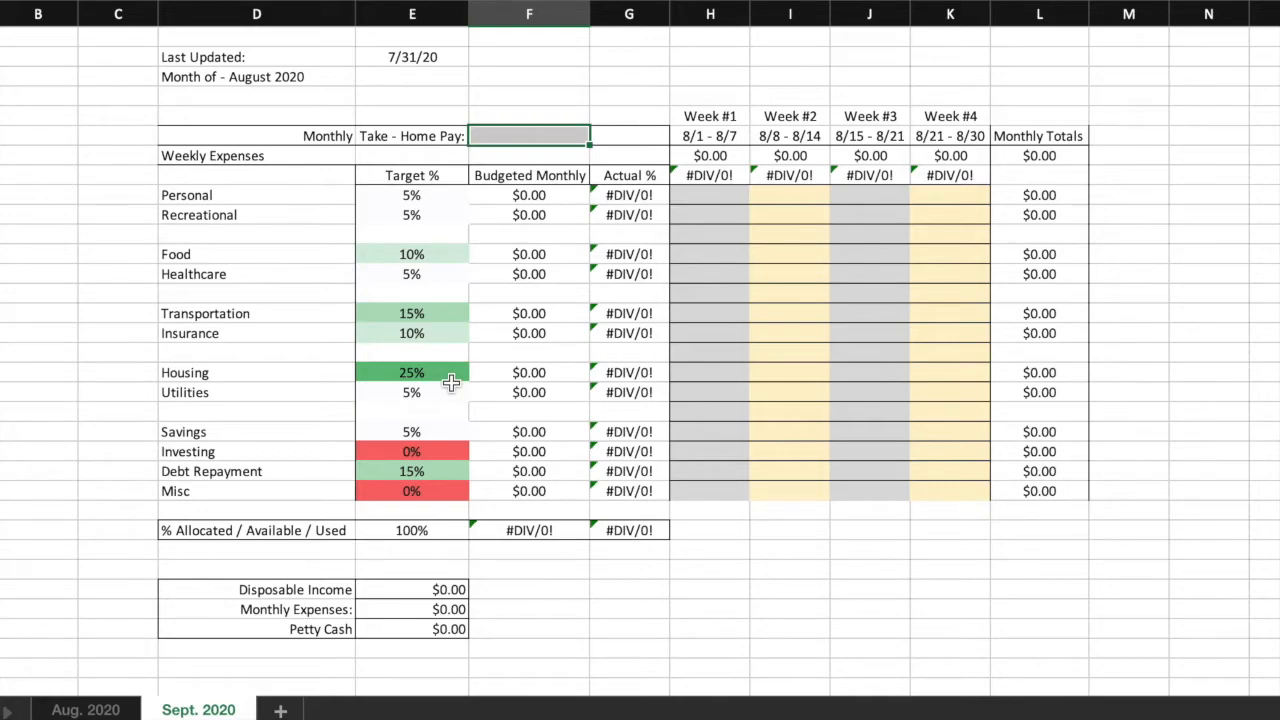
- Compare Debt Repayment's actual and target percentages in Aug. 2020, and set its target in Sept. 2020 to 30%
click(88, 709)
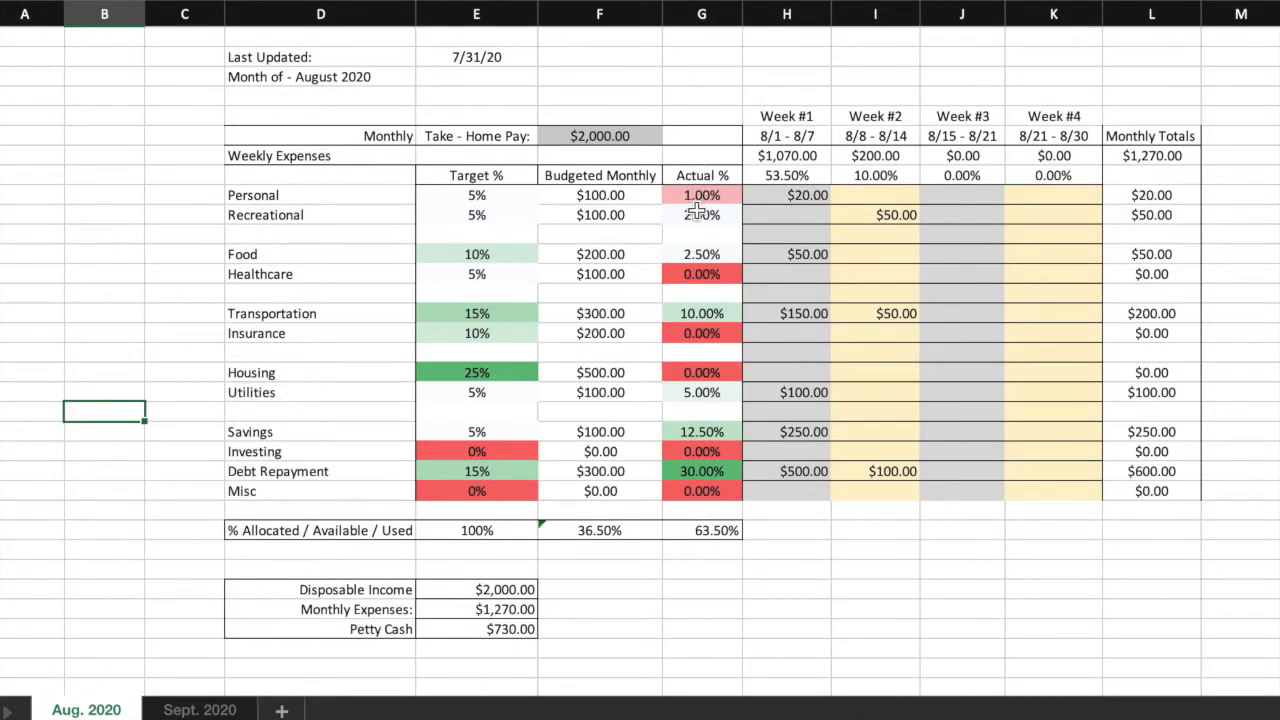
click(676, 471)
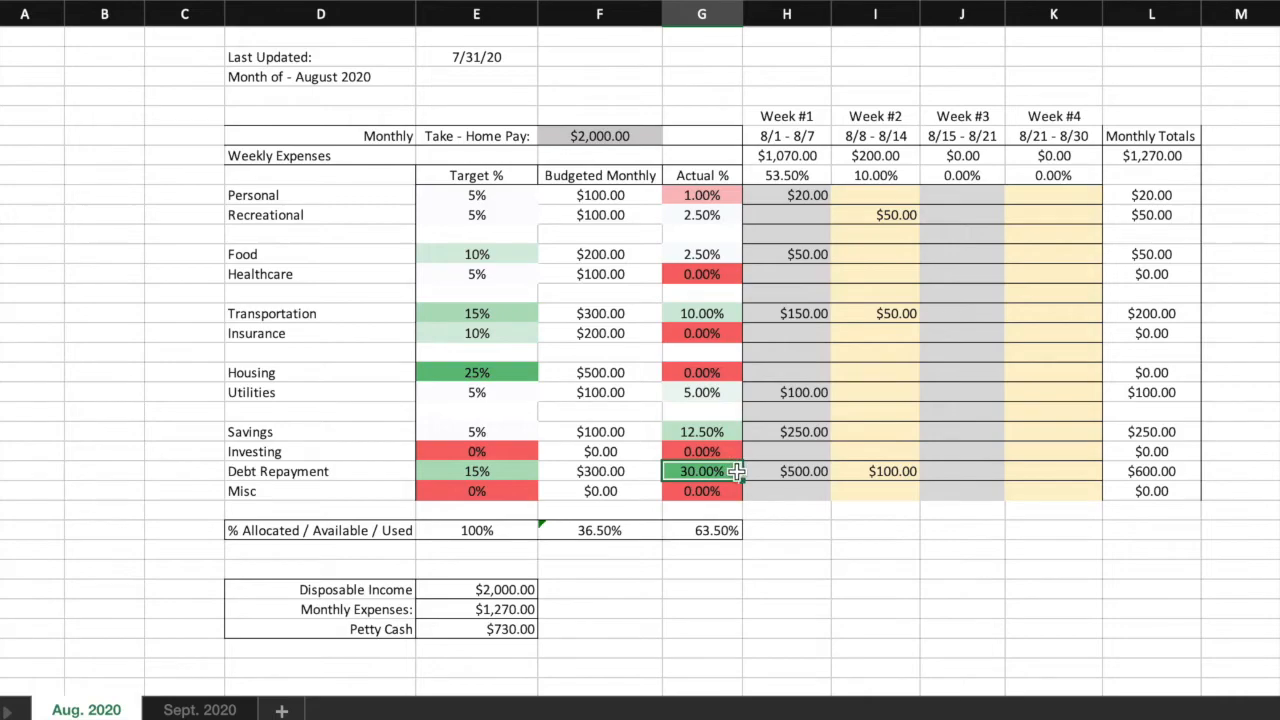
click(523, 472)
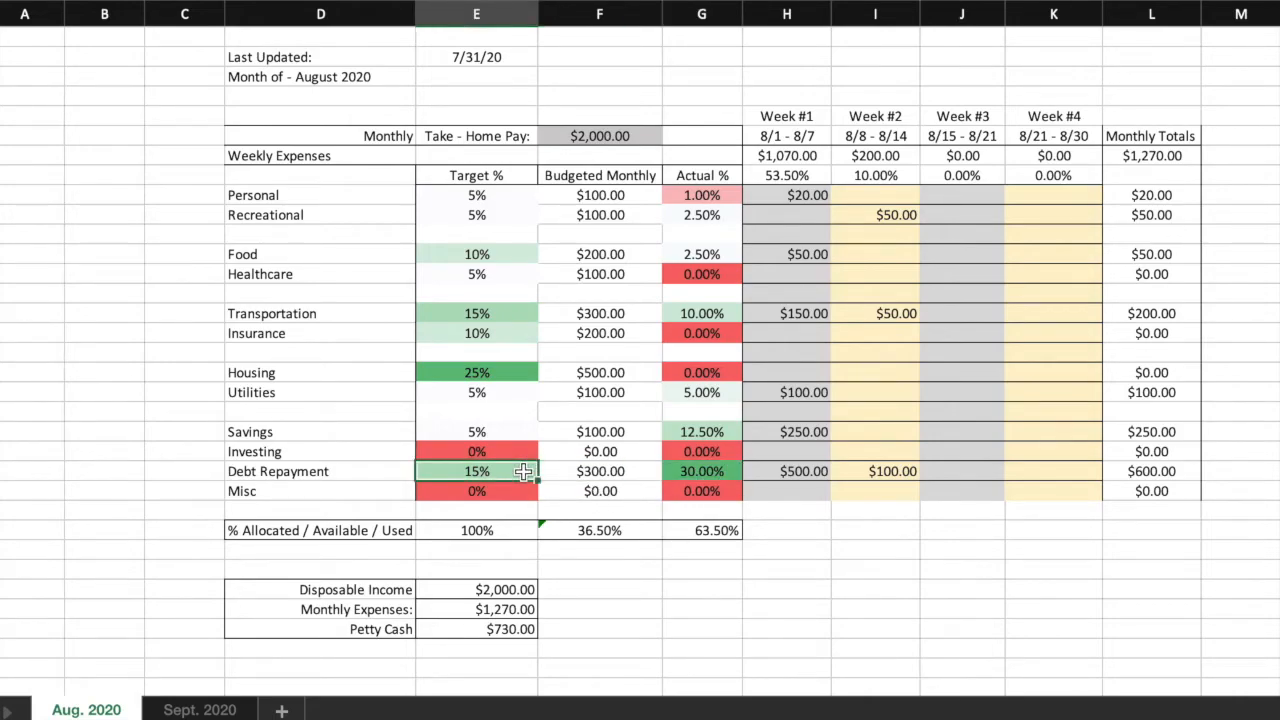
click(199, 709)
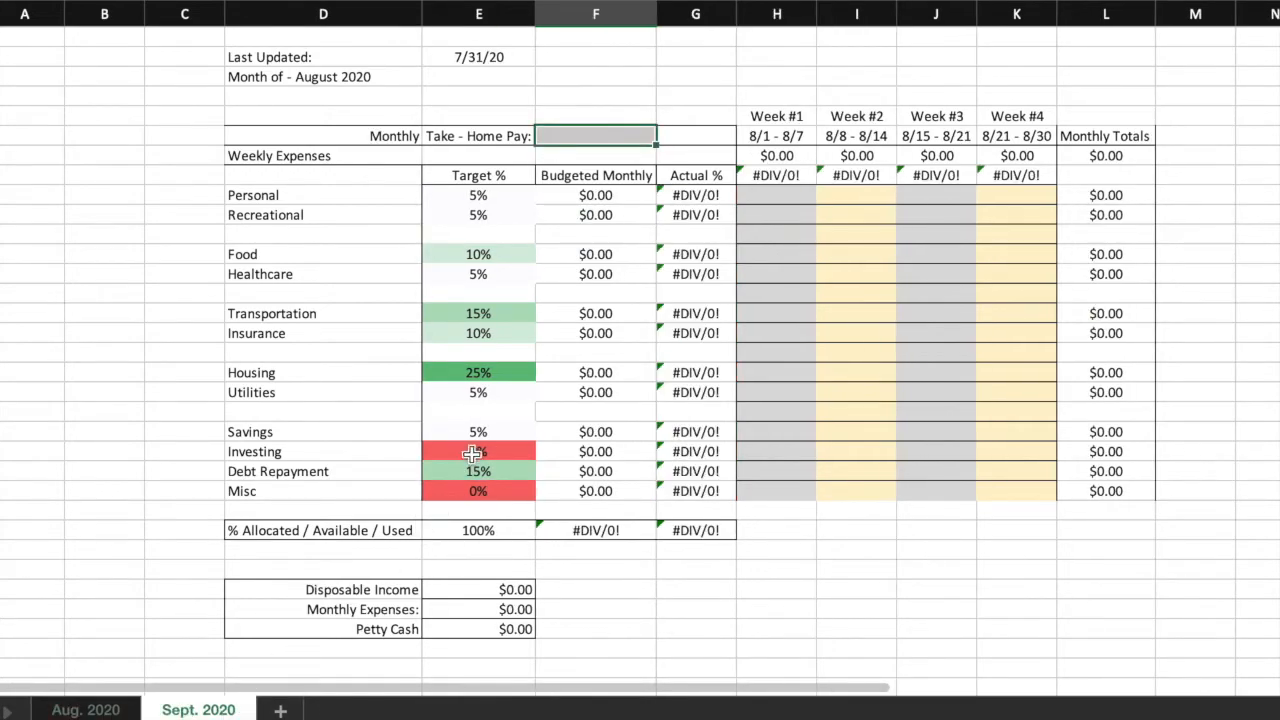
click(472, 453)
click(442, 472)
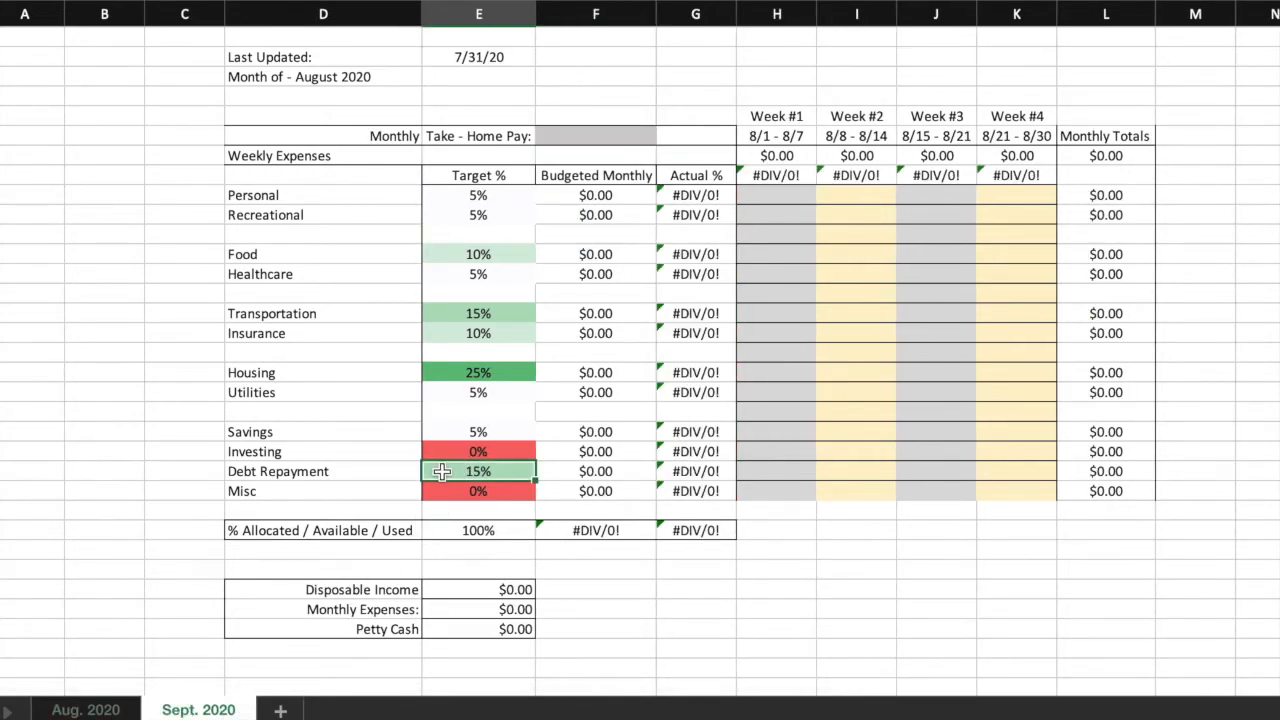
text(30)
click(166, 434)
click(514, 532)
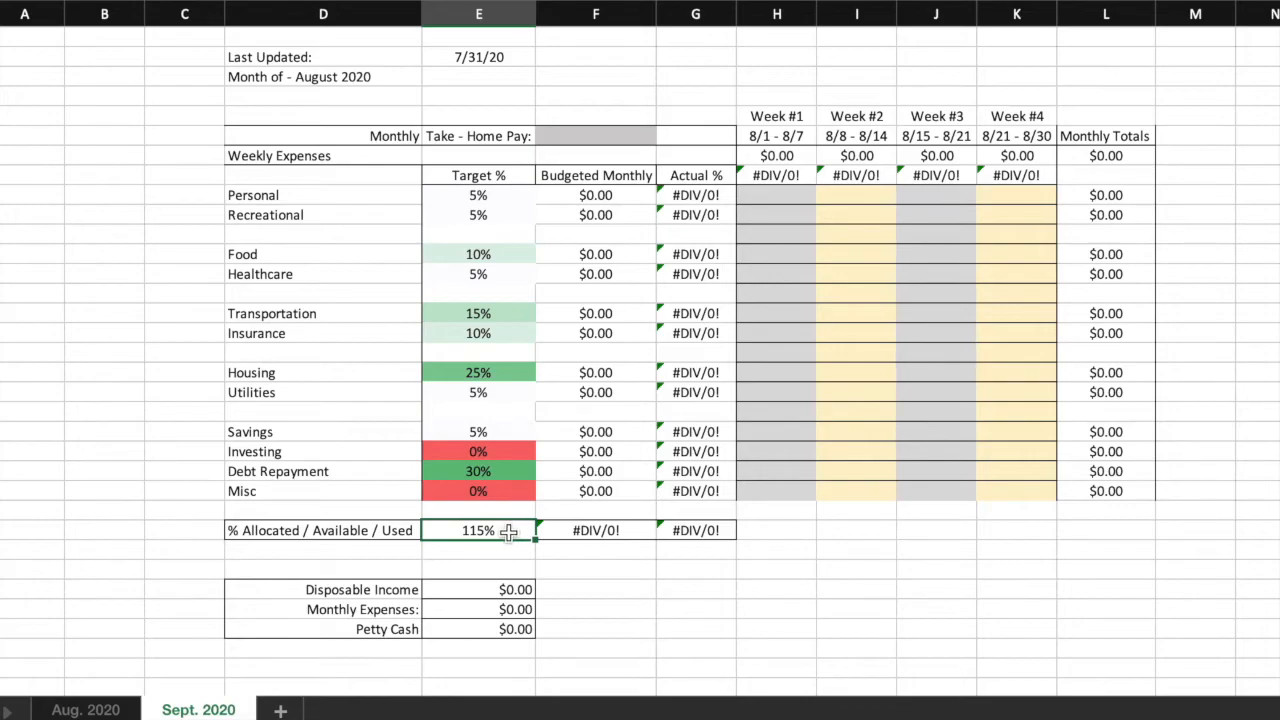
- Set the Sept. 2020 target percentages to 0% for Recreational, 5% for Food and 10% for Transportation
click(502, 370)
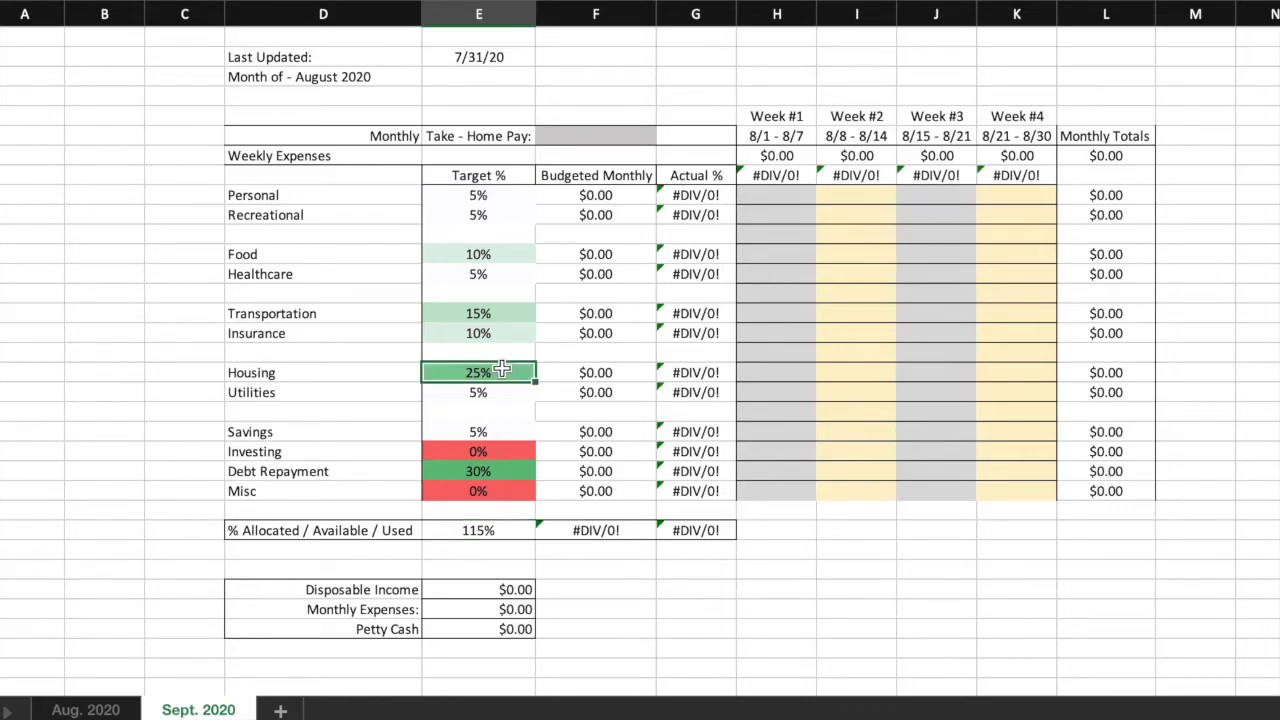
click(488, 196)
click(490, 215)
text(0)
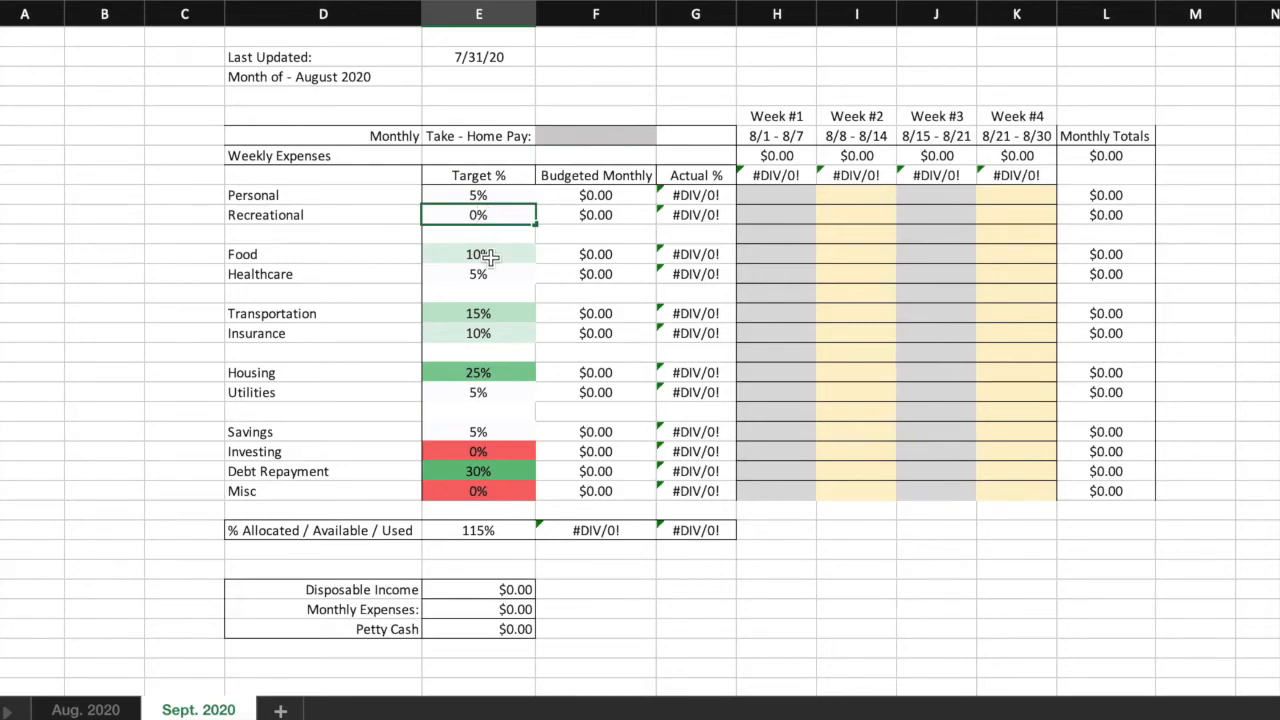
click(488, 255)
text(5)
click(497, 276)
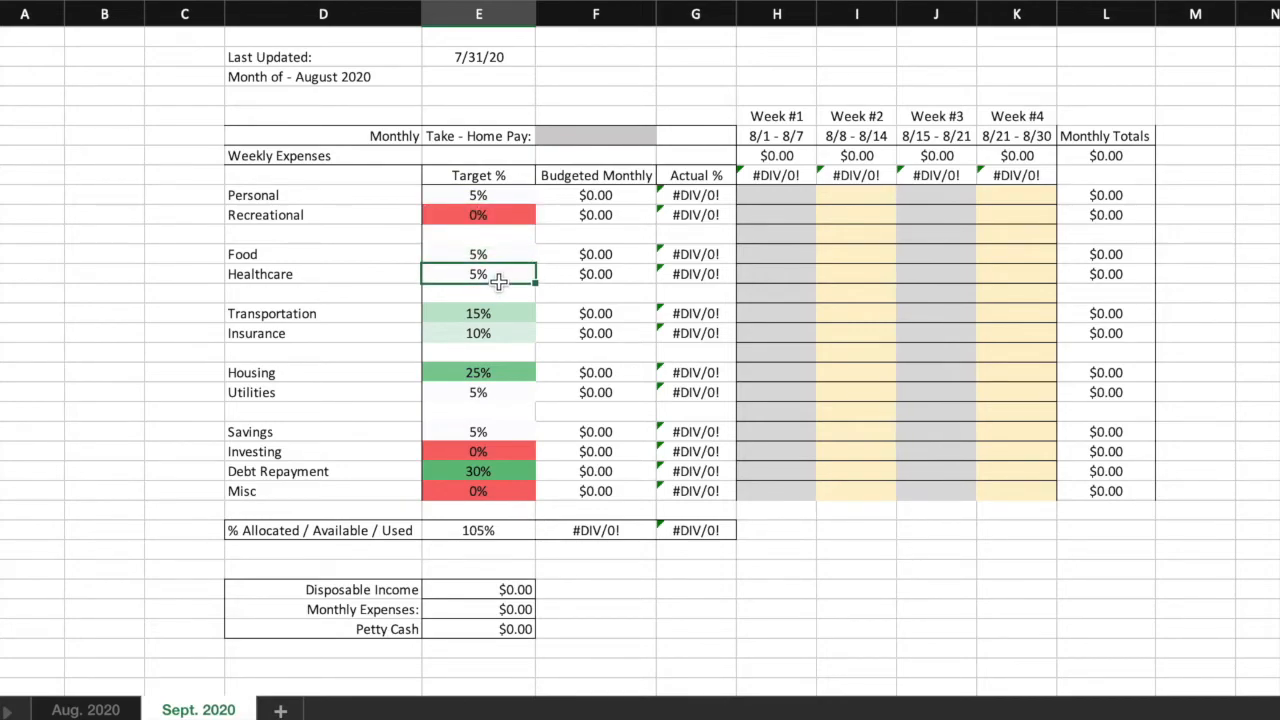
click(496, 313)
text(10)
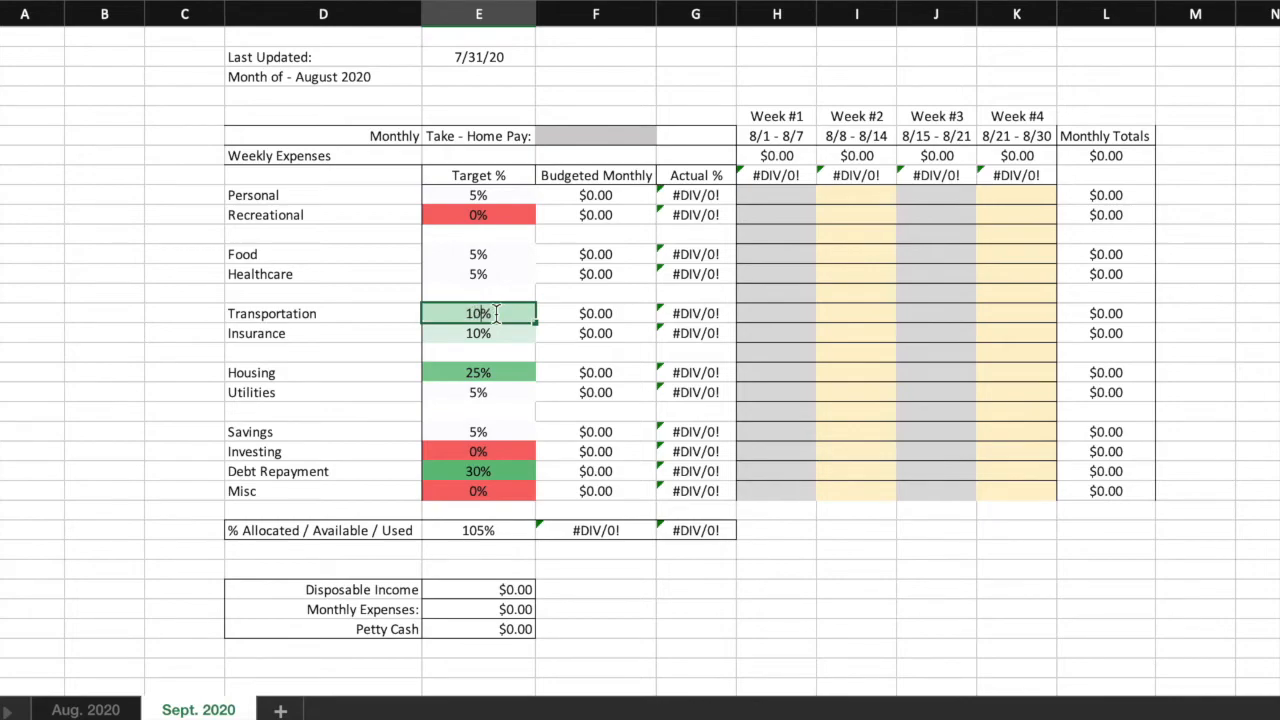
click(152, 313)
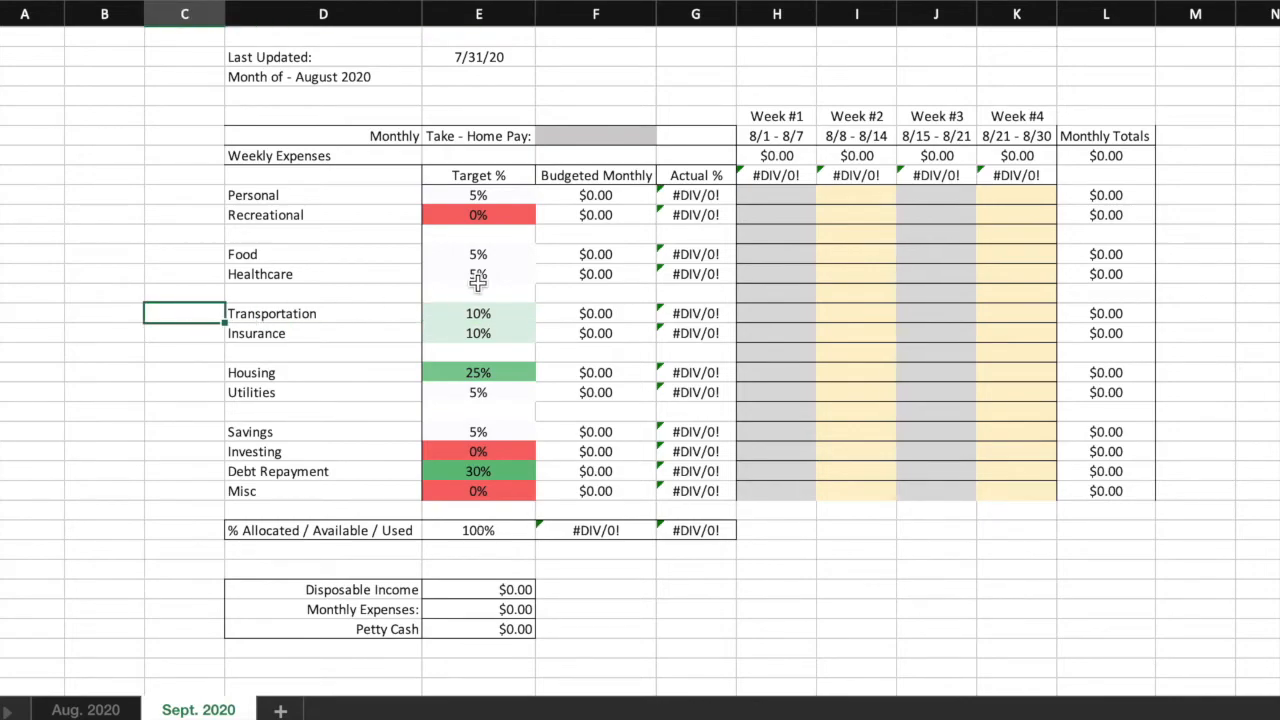
click(503, 529)
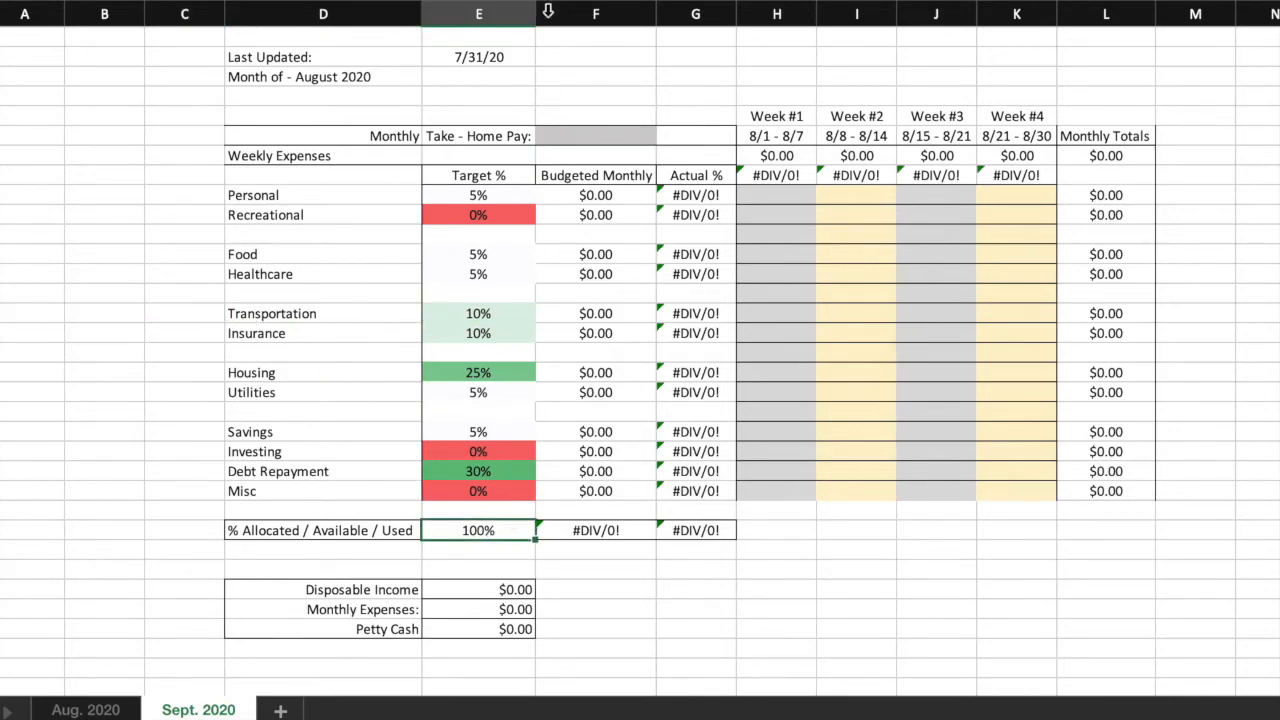
- Set the monthly take-home pay in Sept. 2020 to 3000 and check the budgeted amount for Debt Repayment
click(588, 137)
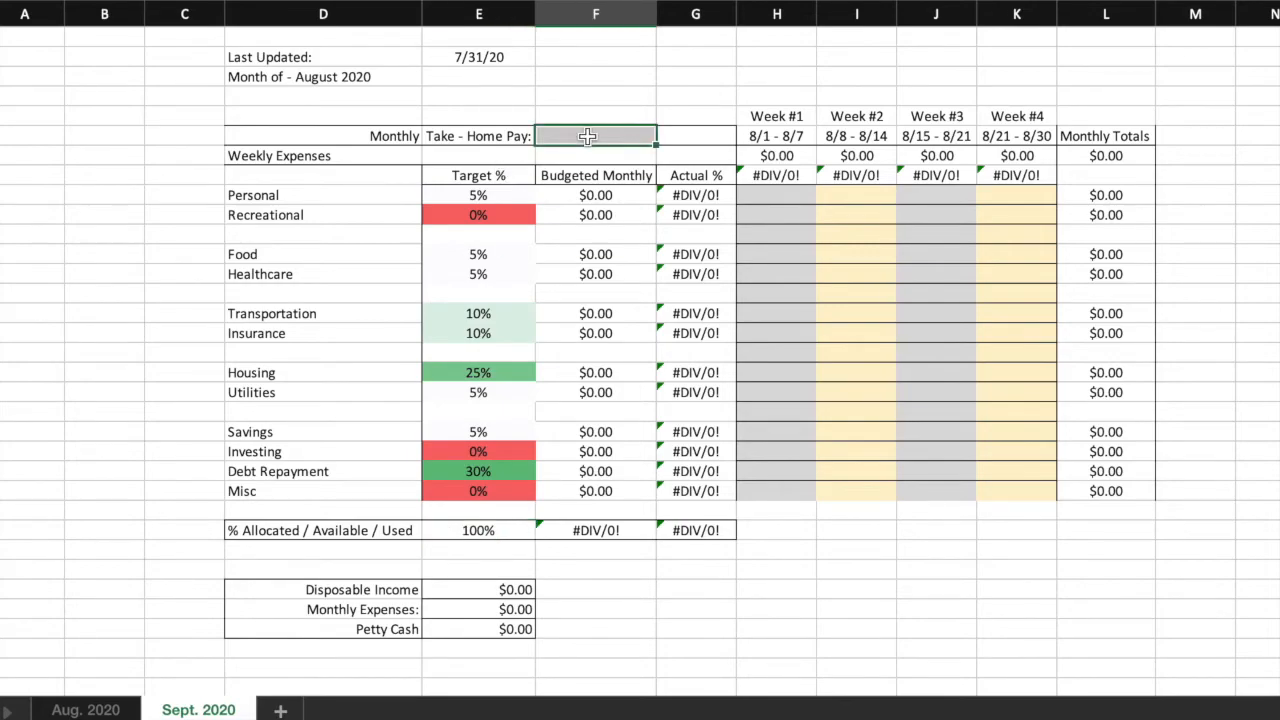
text(3000)
click(594, 95)
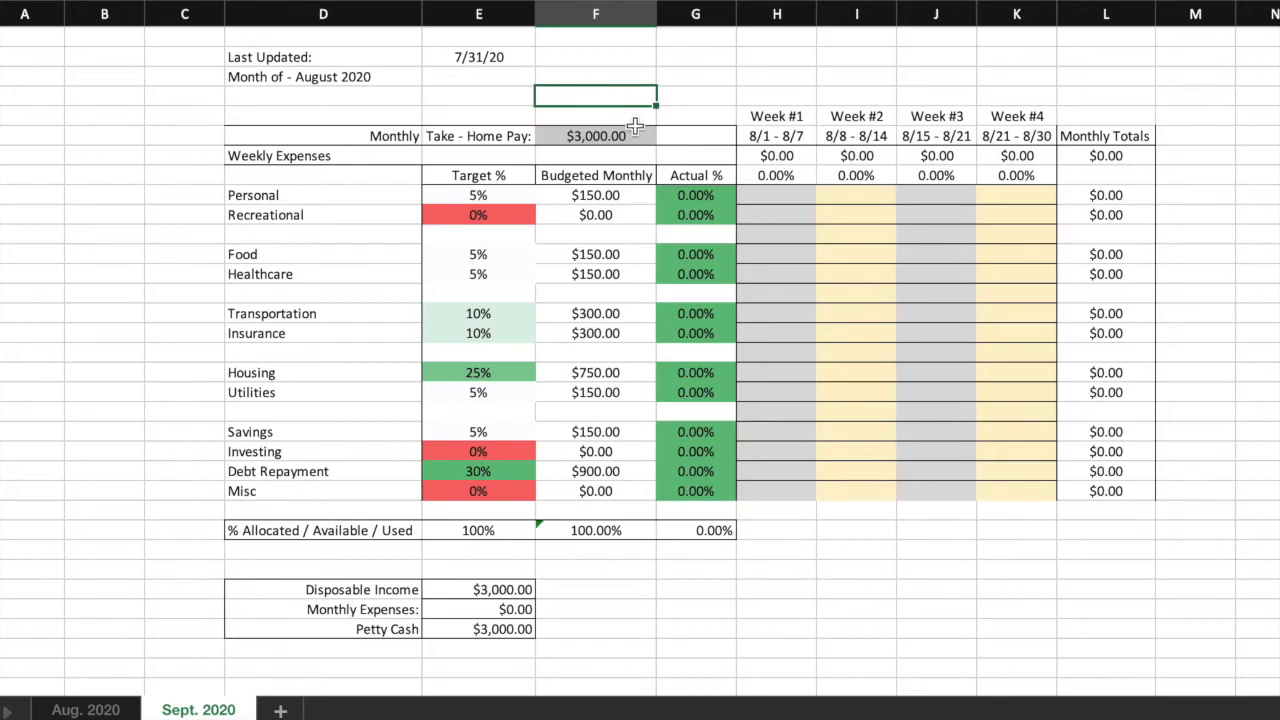
click(566, 472)
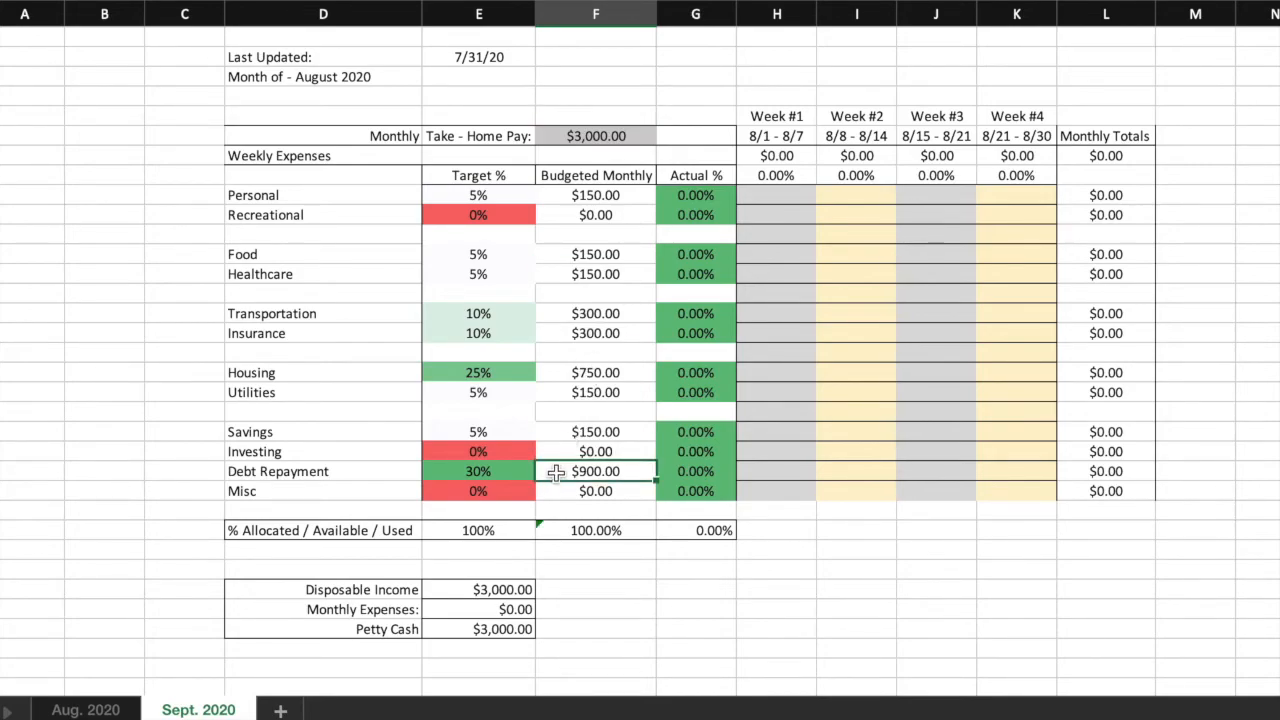